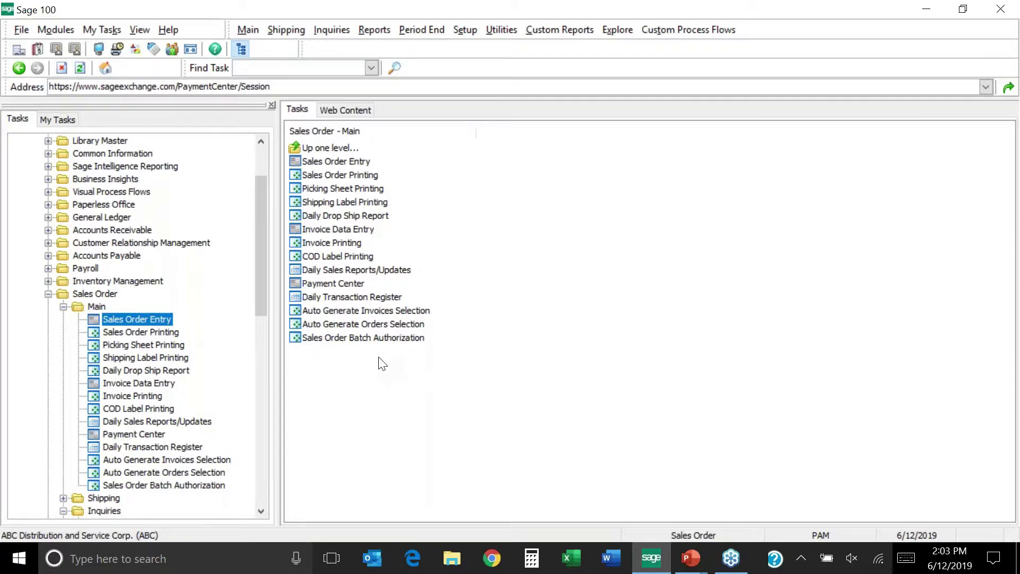
- Examine the codes and descriptions in Cancel and Reason Code Maintenance under the Sales Order setup, and close the window
{"action": "double_click", "coordinate": [84, 308]}
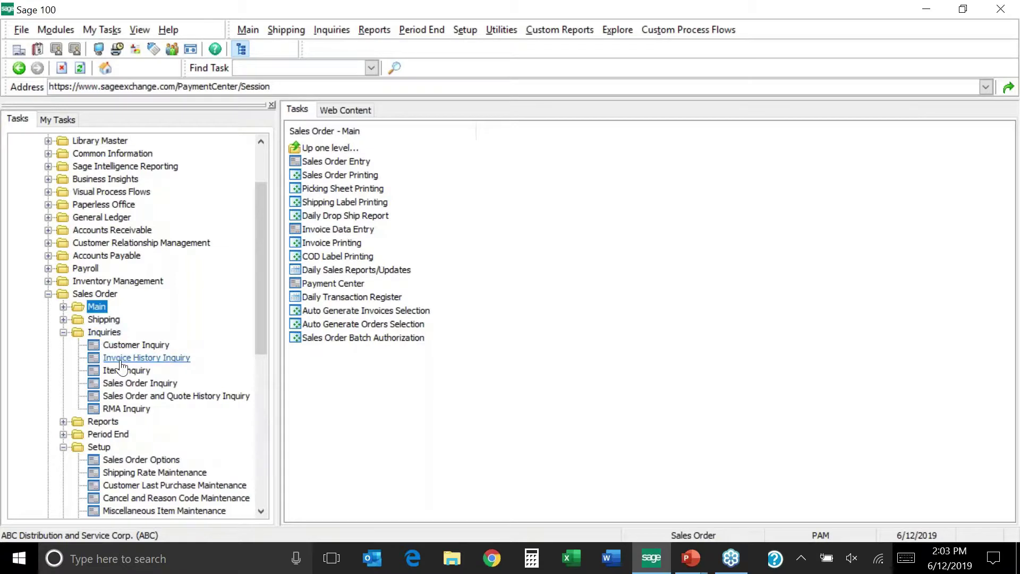
{"action": "left_click_drag", "start_coordinate": [261, 347], "coordinate": [261, 382]}
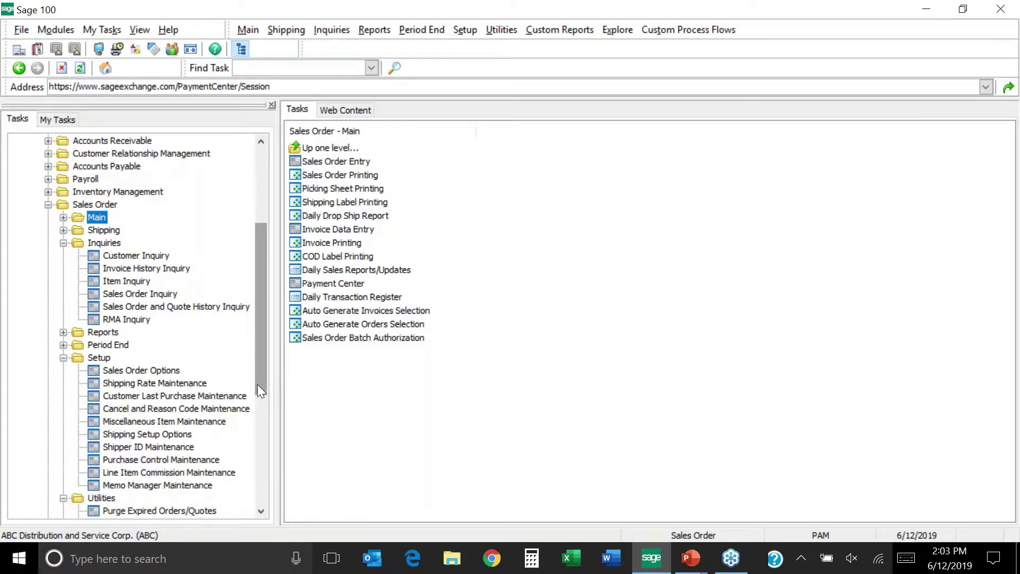
{"action": "left_click", "coordinate": [147, 413]}
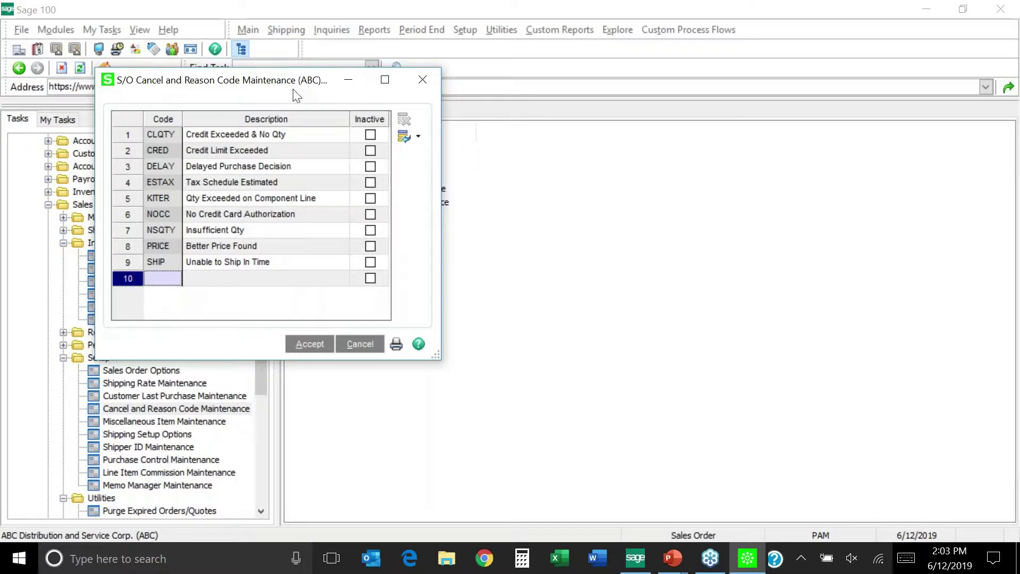
{"action": "left_click_drag", "start_coordinate": [304, 86], "coordinate": [534, 158]}
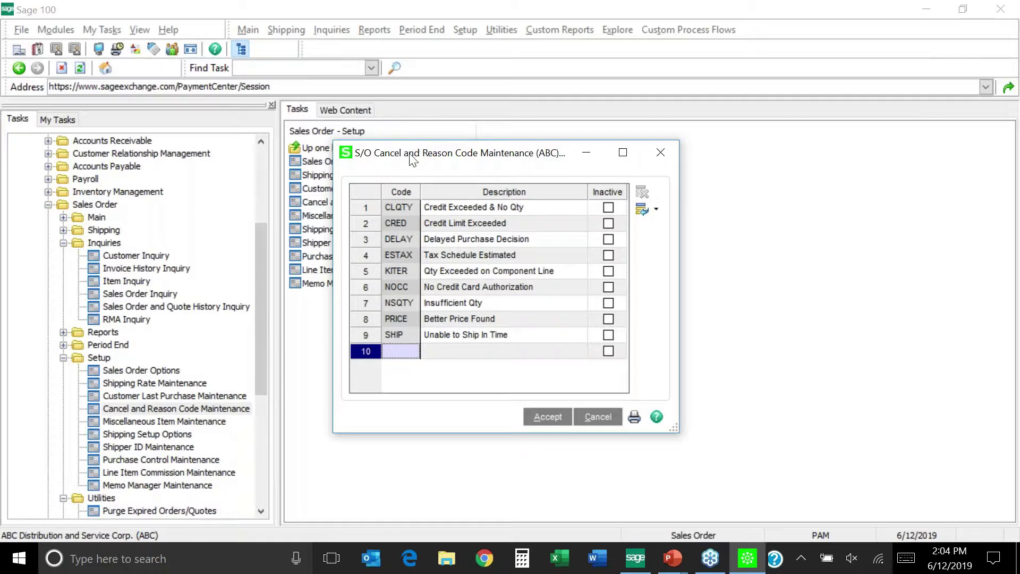
{"action": "left_click", "coordinate": [515, 320]}
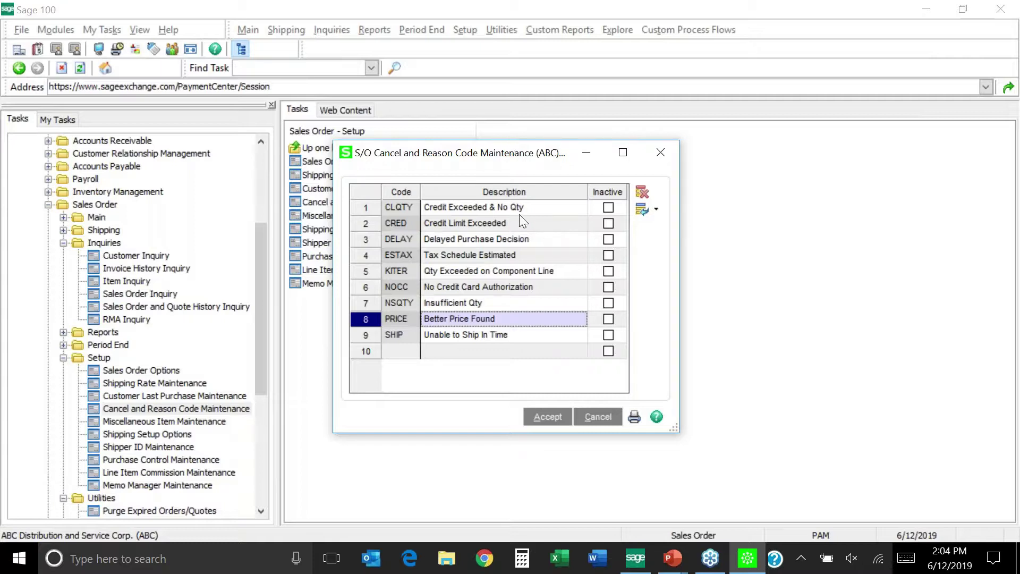
{"action": "left_click", "coordinate": [410, 352]}
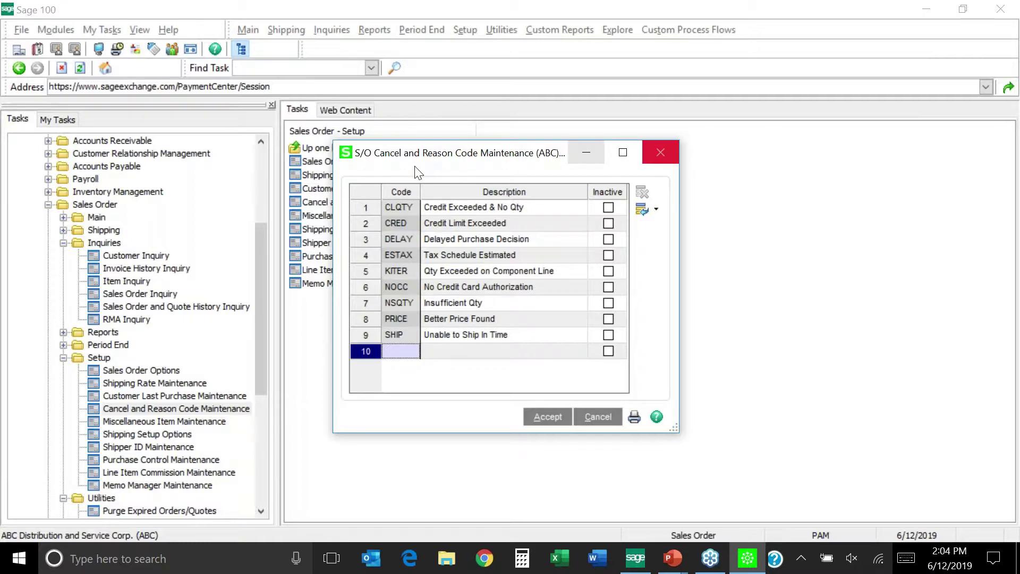
{"action": "left_click", "coordinate": [661, 152]}
- Examine the history retention settings in Sales Order Options, including the choices for Retain Deleted Orders/Quotes, and close the window
{"action": "left_click", "coordinate": [169, 372]}
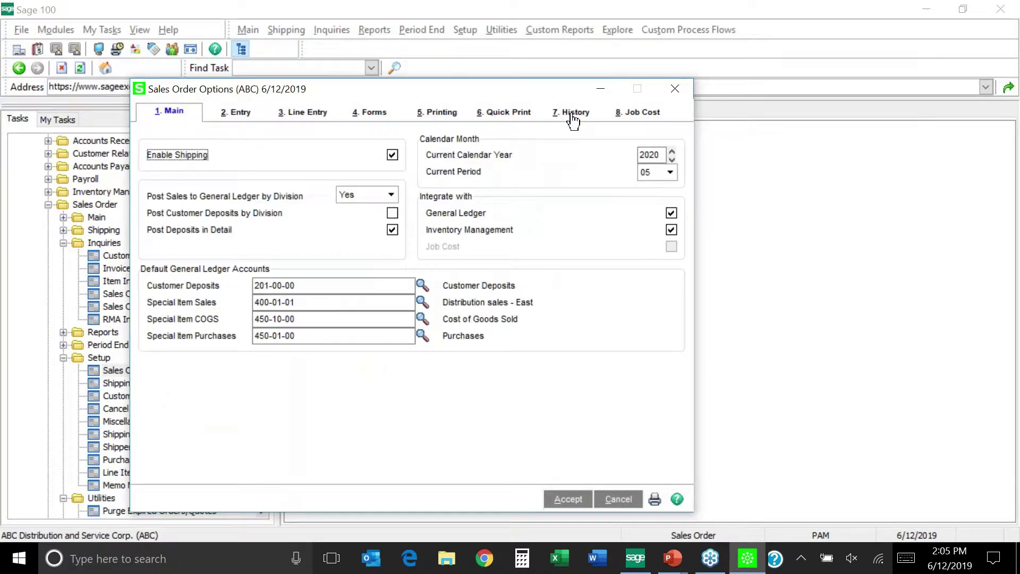
{"action": "left_click", "coordinate": [573, 118]}
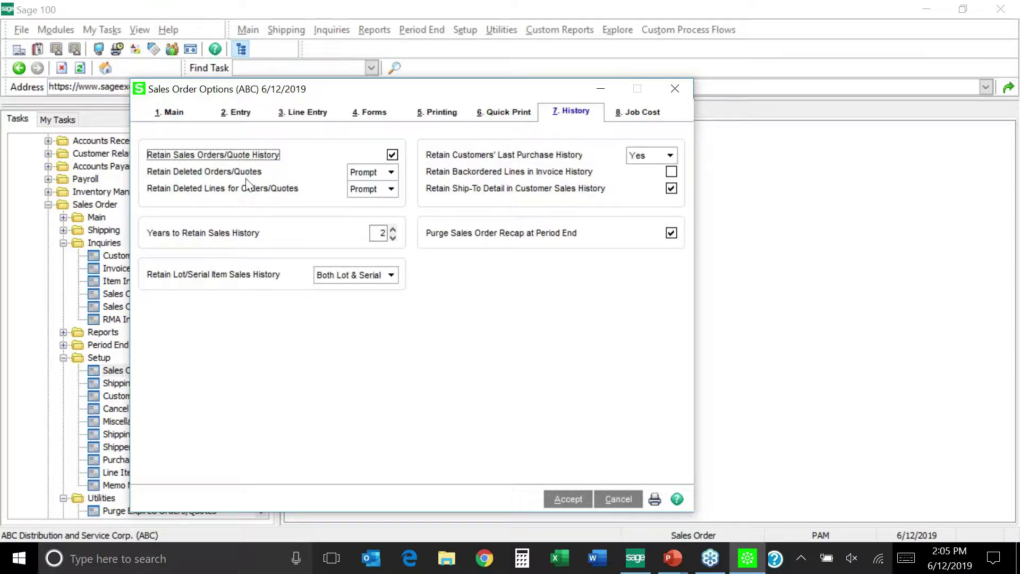
{"action": "left_click", "coordinate": [392, 172]}
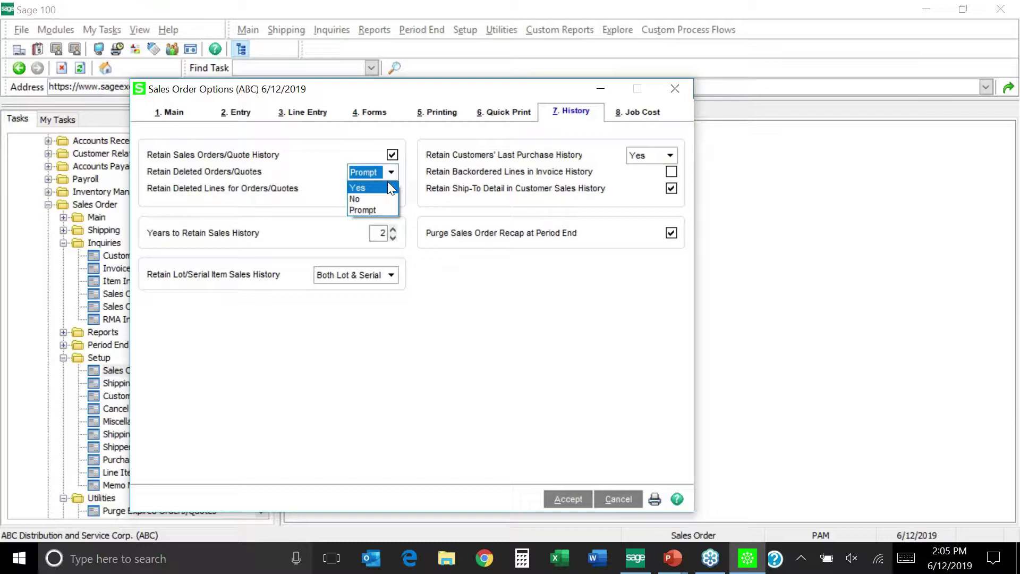
{"action": "left_click", "coordinate": [368, 212]}
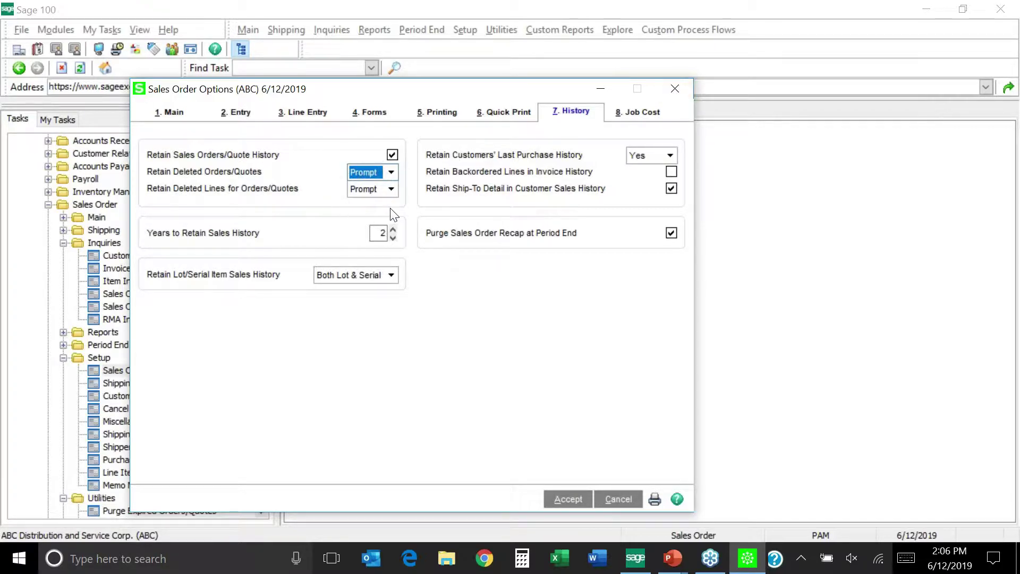
{"action": "left_click", "coordinate": [674, 89]}
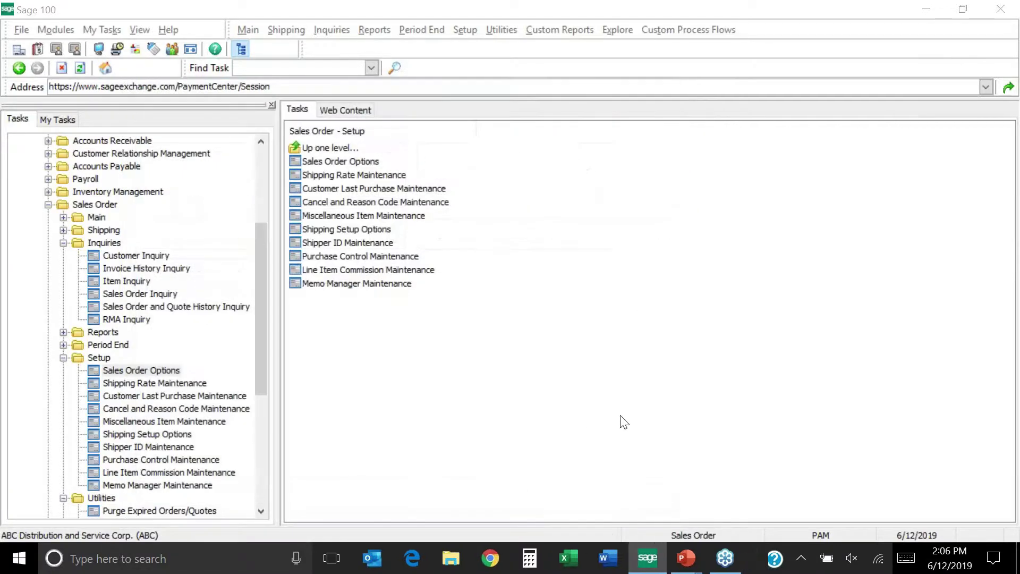
- Reopen Cancel and Reason Code Maintenance to examine the ESTAX, KITER and NOCC codes, and close it
{"action": "left_click", "coordinate": [170, 409]}
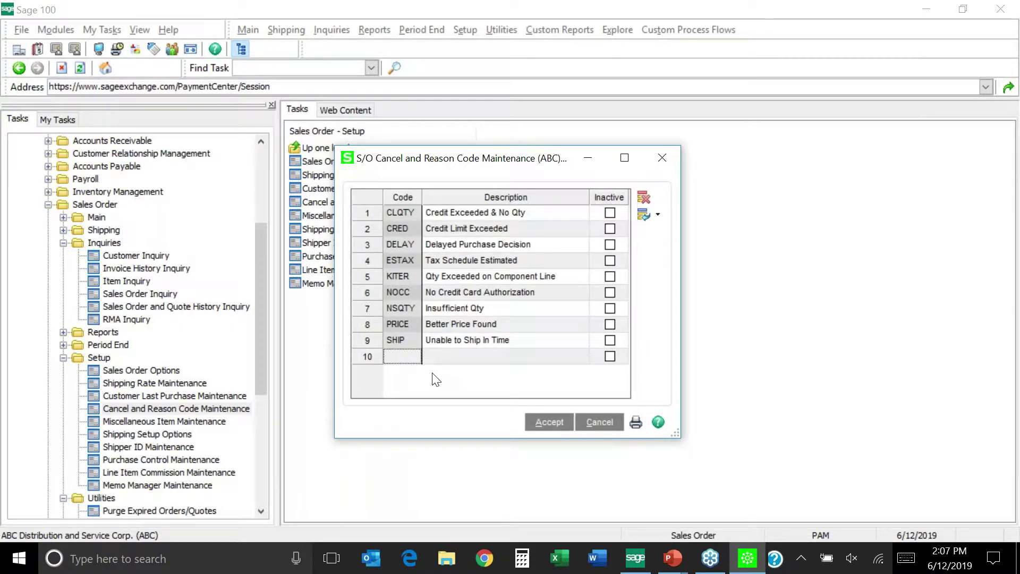
{"action": "left_click", "coordinate": [464, 261]}
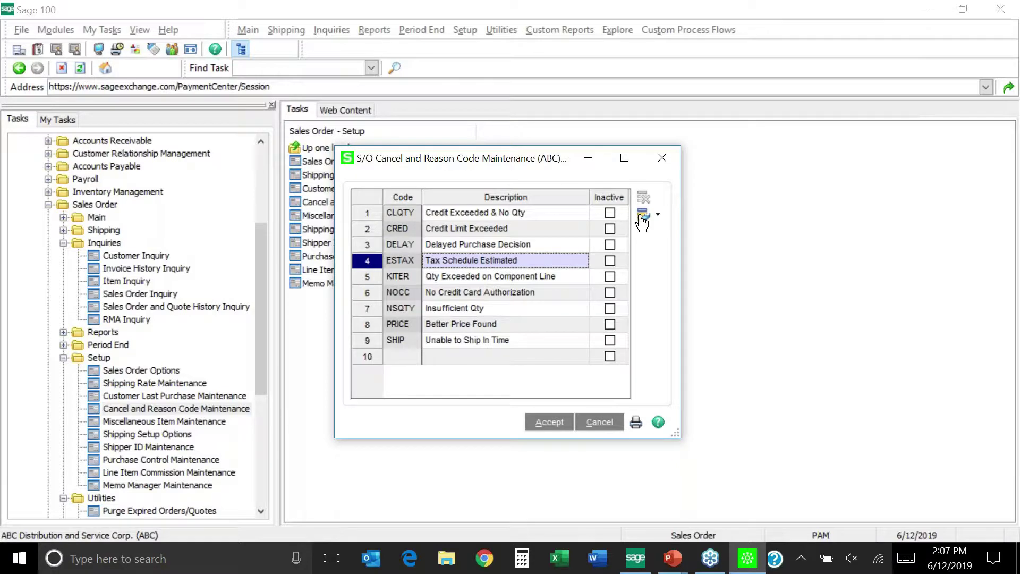
{"action": "left_click", "coordinate": [461, 276]}
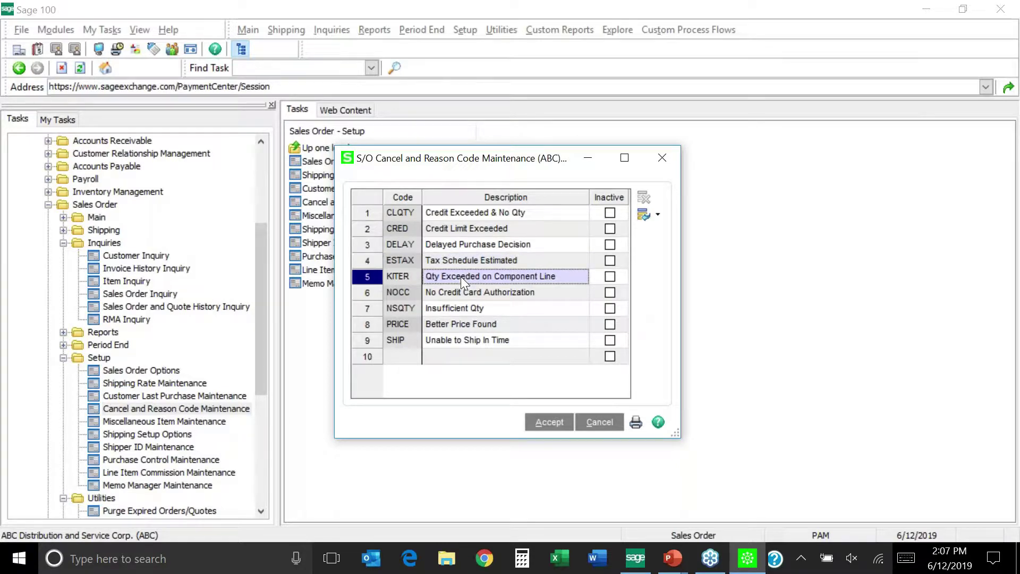
{"action": "left_click", "coordinate": [484, 291]}
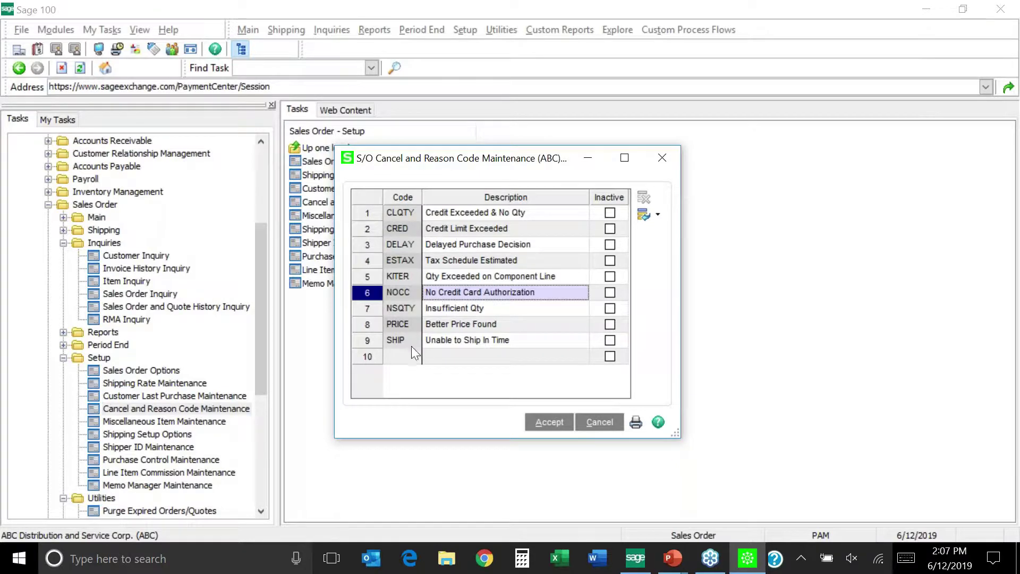
{"action": "left_click", "coordinate": [663, 159]}
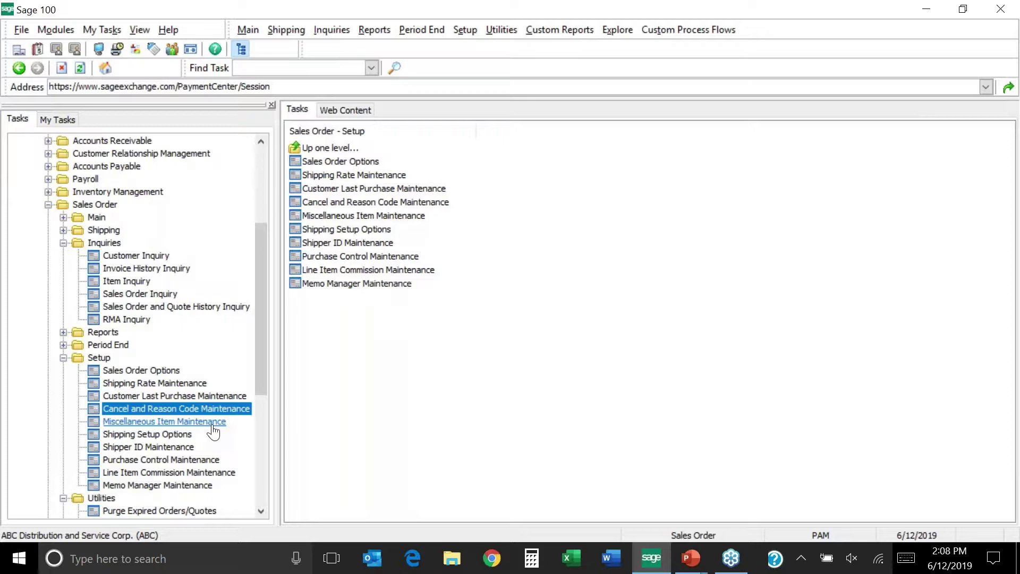
- Open Miscellaneous Item Maintenance and browse the list of existing miscellaneous, charge and comment items without selecting one
{"action": "left_click", "coordinate": [212, 423]}
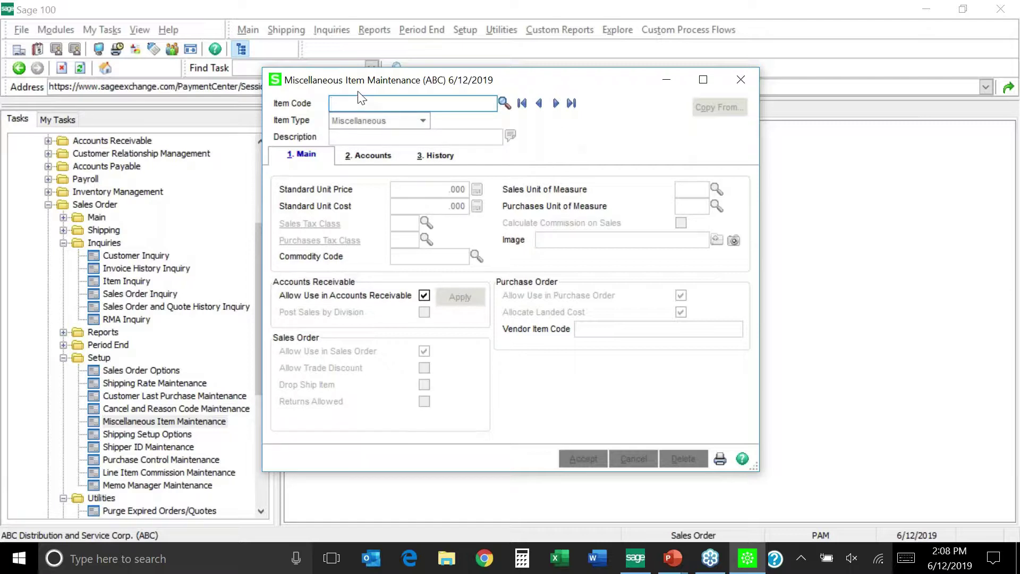
{"action": "left_click", "coordinate": [504, 104]}
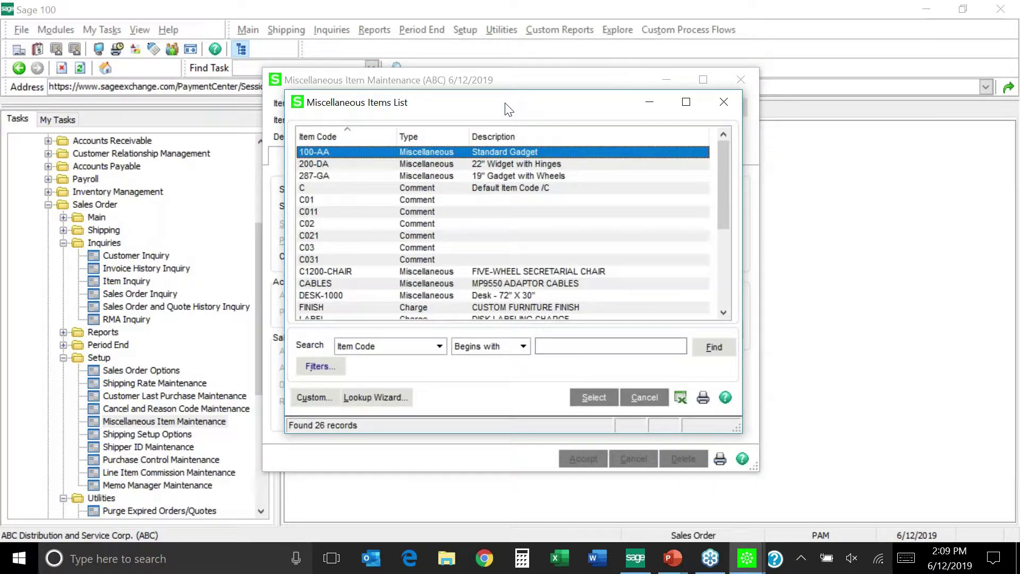
{"action": "mouse_move", "coordinate": [722, 186]}
{"action": "left_mouse_down"}
{"action": "mouse_move", "coordinate": [724, 206]}
{"action": "mouse_move", "coordinate": [730, 179]}
{"action": "left_mouse_up"}
{"action": "left_click_drag", "start_coordinate": [722, 221], "coordinate": [724, 239]}
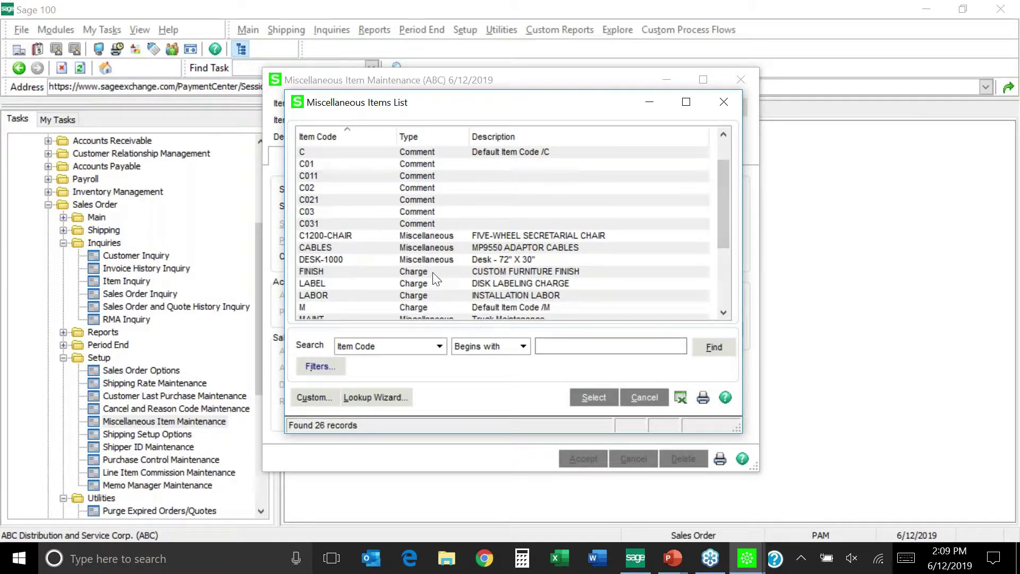
{"action": "left_click", "coordinate": [644, 398]}
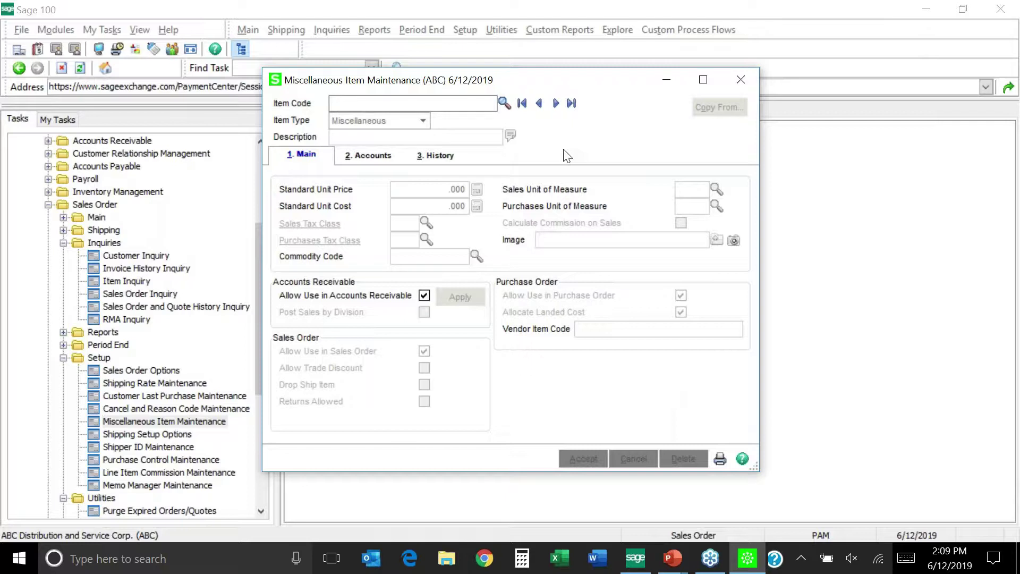
- Create the item code MISC CODE with item type Miscellaneous and the description "2 x 4 board"
{"action": "type", "text": "MISC CODE"}
{"action": "key", "text": "Tab"}
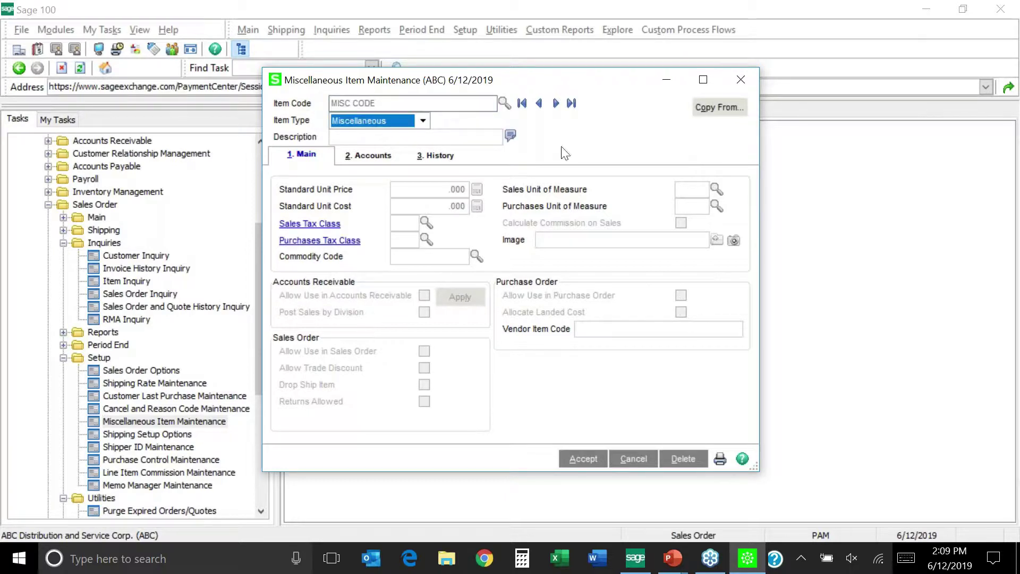
{"action": "left_click", "coordinate": [422, 121]}
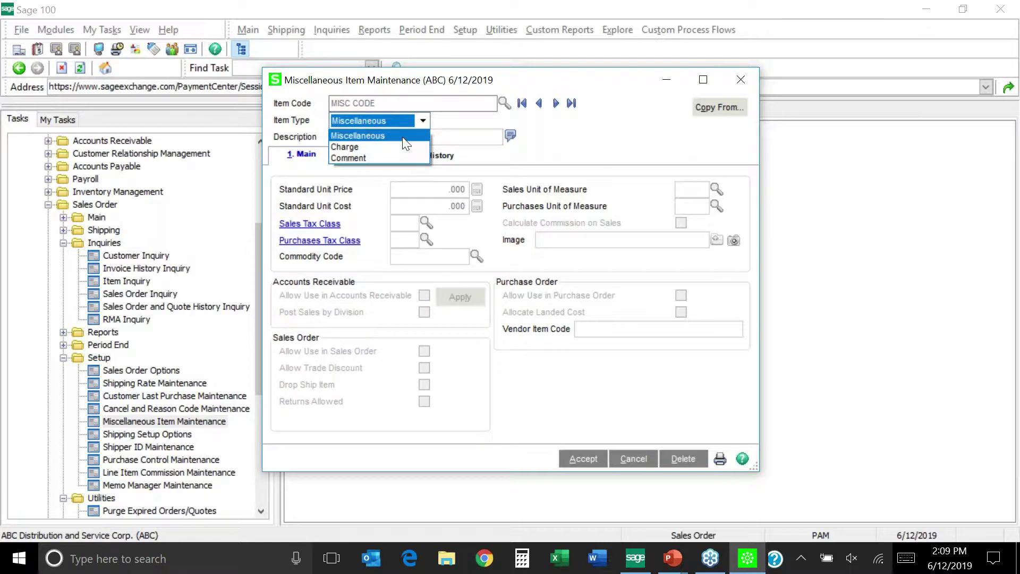
{"action": "left_click", "coordinate": [403, 136]}
{"action": "type", "text": "2 x 4 board"}
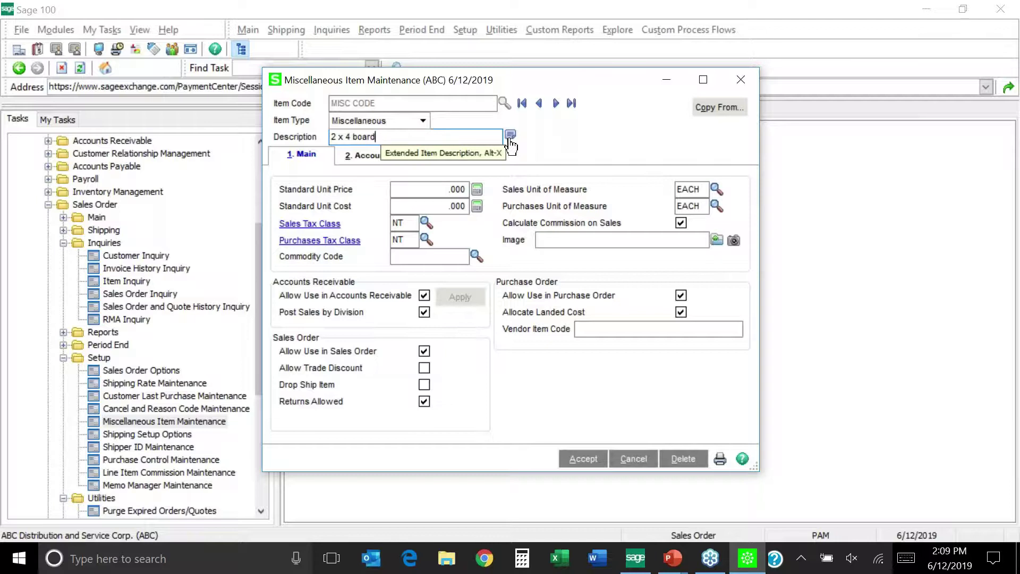
{"action": "left_click", "coordinate": [547, 153]}
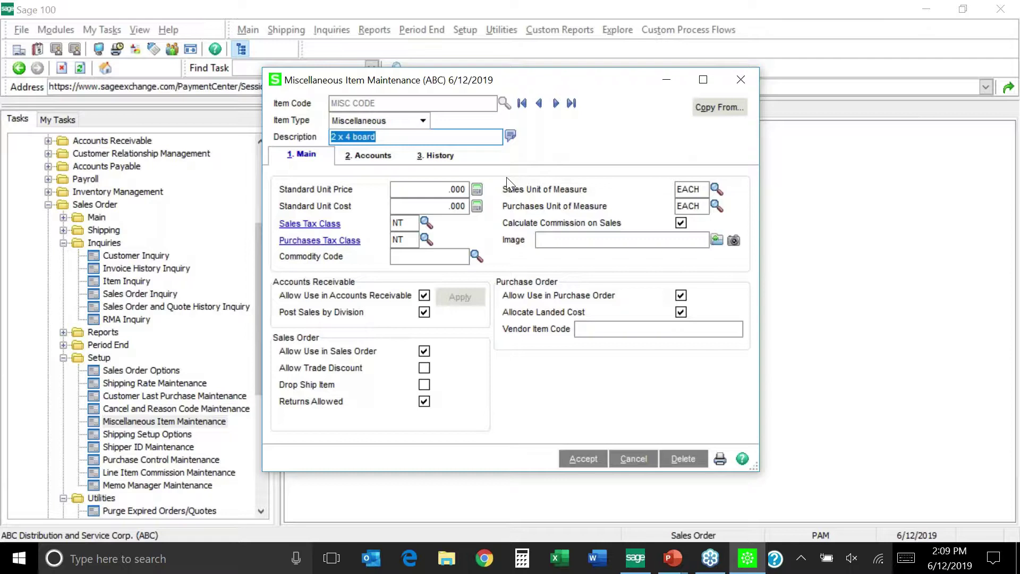
- Examine the new item's standard unit price and cost fields and its G/L account fields
{"action": "left_click", "coordinate": [416, 189]}
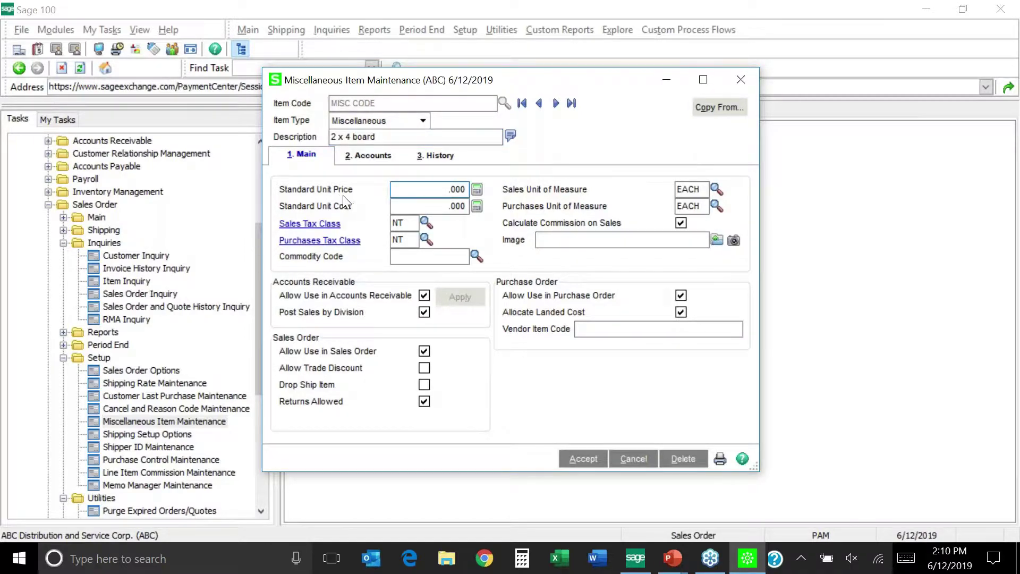
{"action": "left_click", "coordinate": [417, 206]}
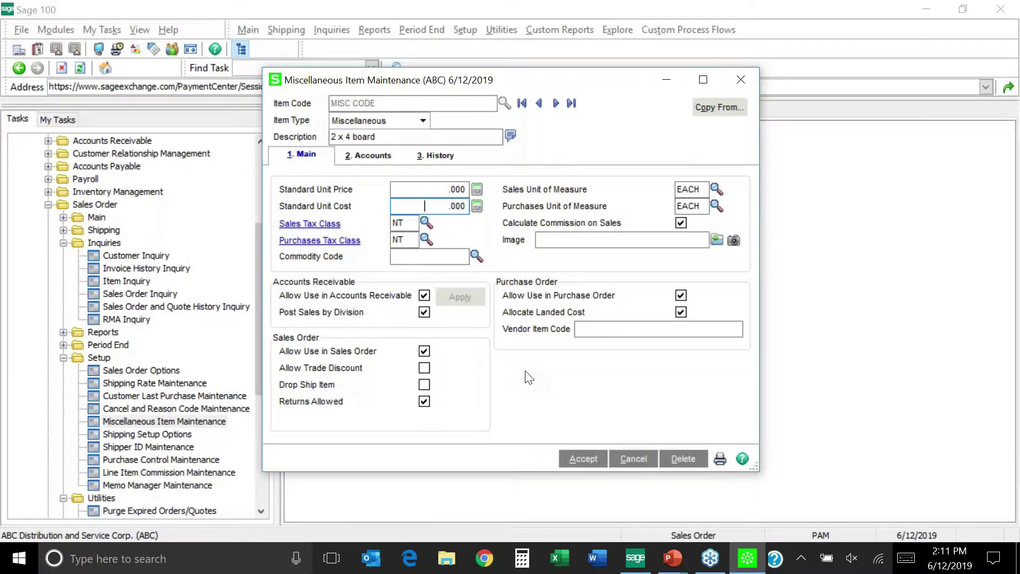
{"action": "left_click", "coordinate": [385, 158]}
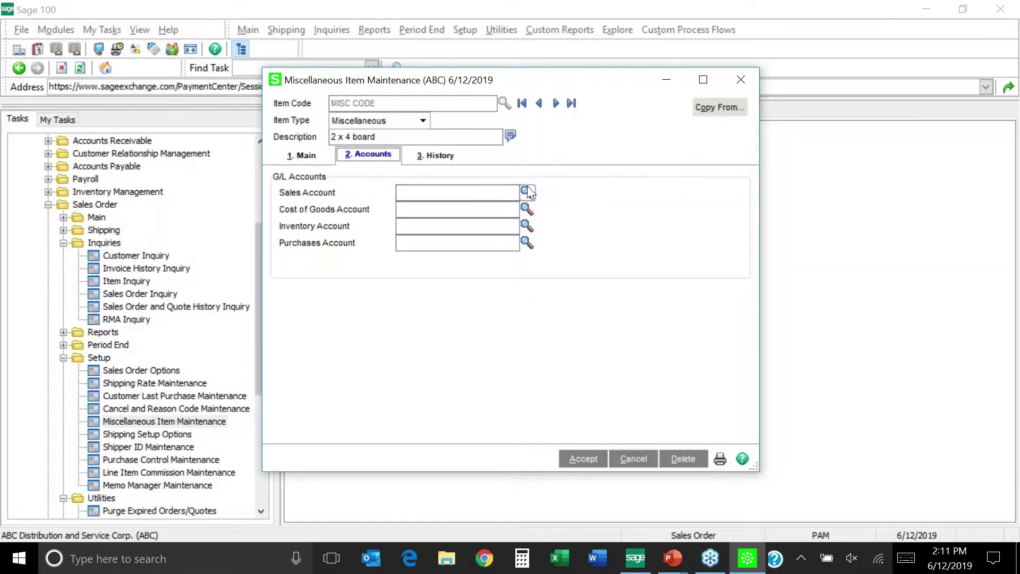
{"action": "left_click", "coordinate": [428, 207]}
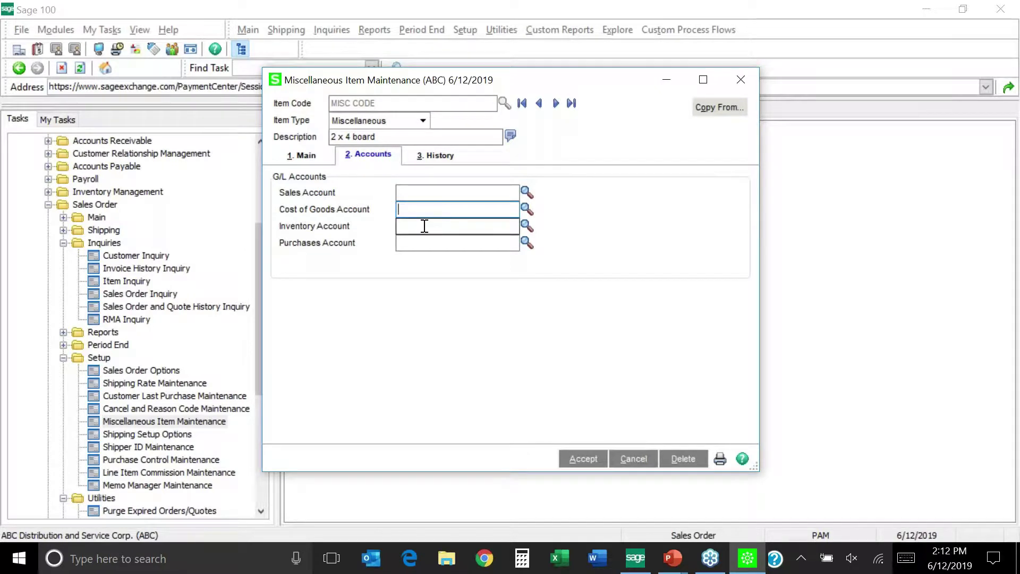
{"action": "left_click", "coordinate": [428, 242]}
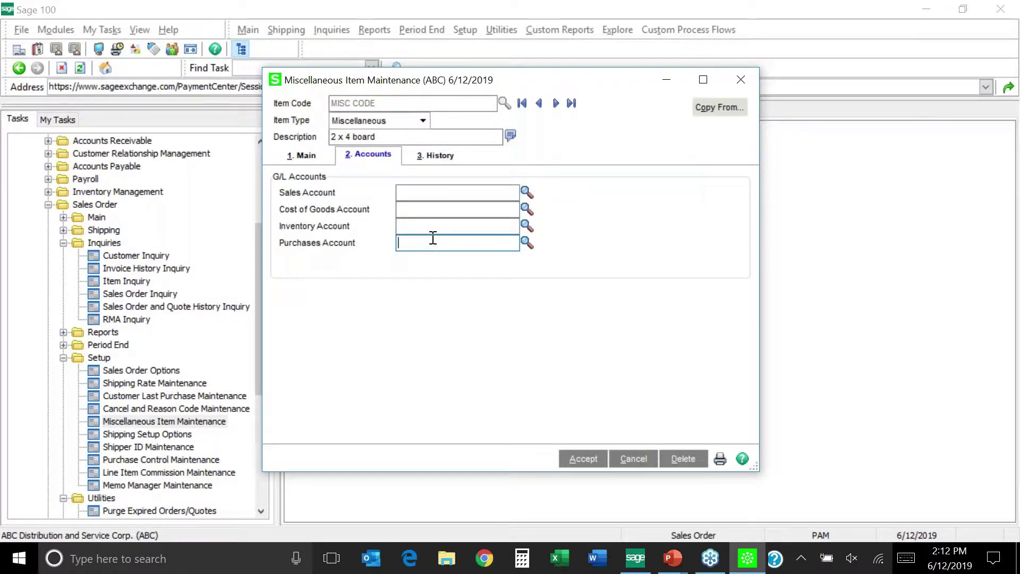
- Examine the item's history by quantities, sales and receipts, and return to its standard unit price field
{"action": "left_click", "coordinate": [439, 159]}
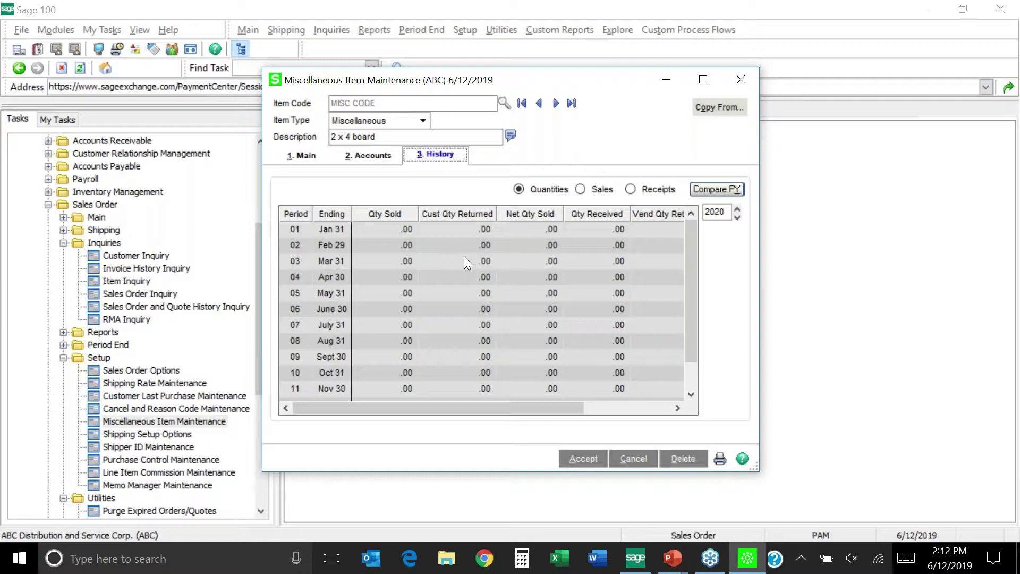
{"action": "left_click", "coordinate": [580, 190]}
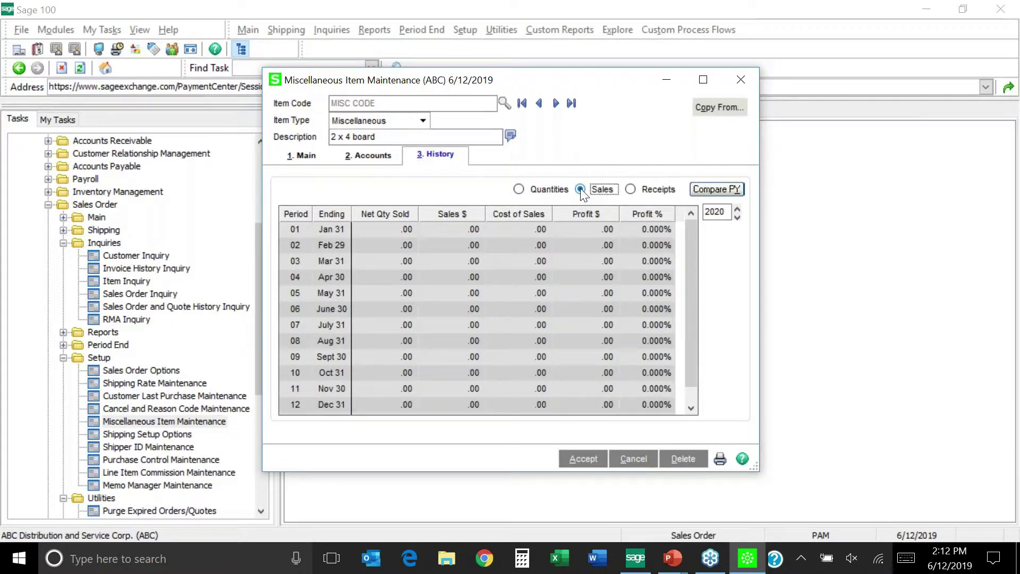
{"action": "left_click", "coordinate": [630, 190]}
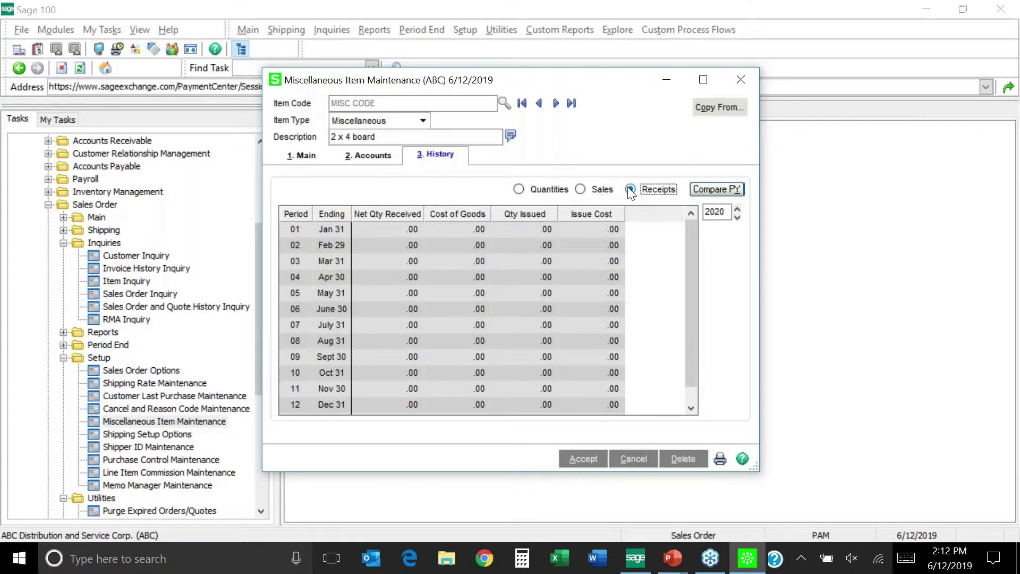
{"action": "left_click", "coordinate": [519, 189]}
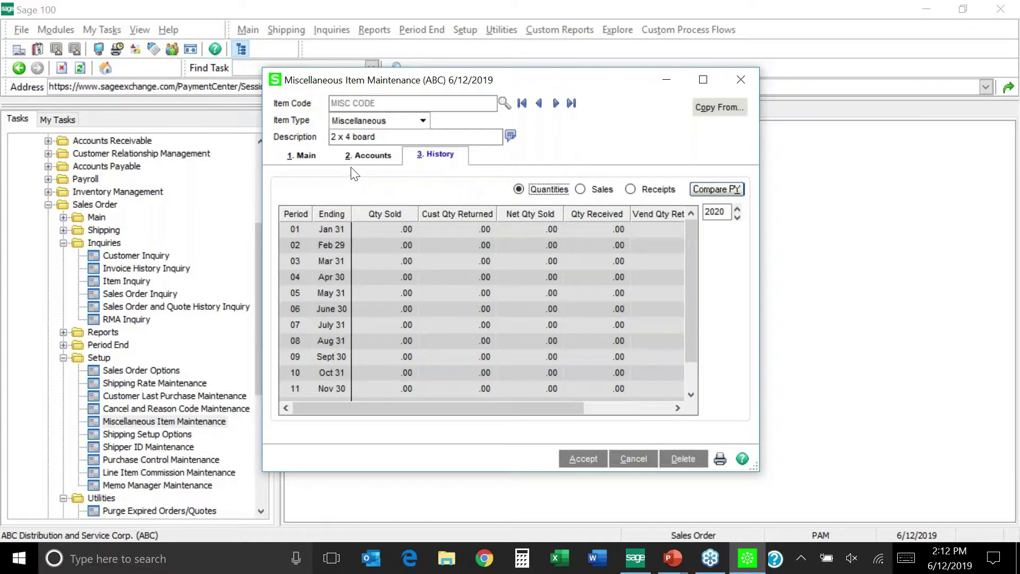
{"action": "left_click", "coordinate": [304, 160]}
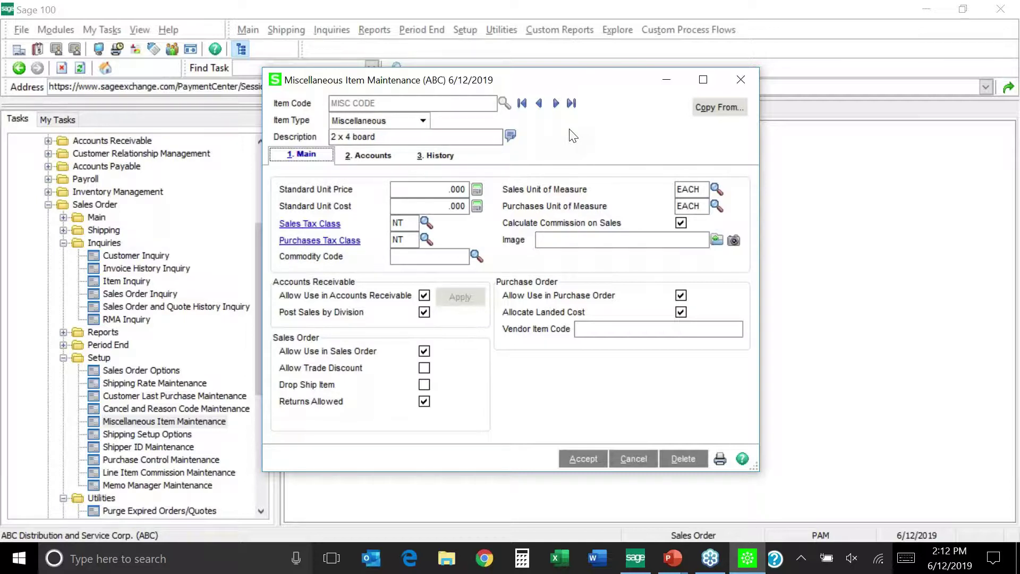
{"action": "left_click", "coordinate": [439, 189]}
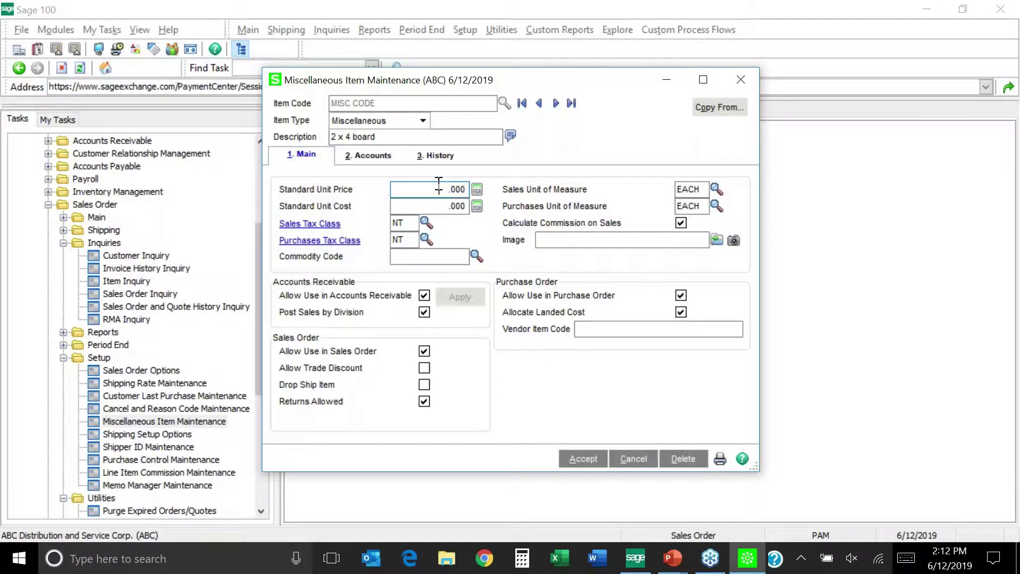
- Set the MISC CODE item's standard unit price to 10 and save the item
{"action": "type", "text": "10"}
{"action": "left_click", "coordinate": [608, 187]}
{"action": "left_click", "coordinate": [585, 460]}
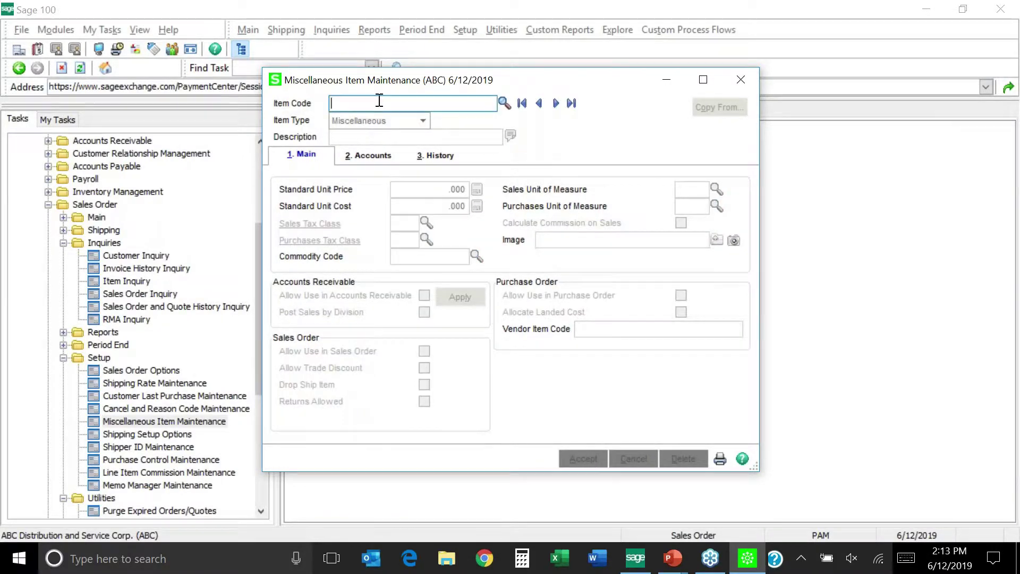
- Create the item code CHARGE with item type Charge and the description "this is a charge code"
{"action": "type", "text": "CHARGE"}
{"action": "key", "text": "Tab"}
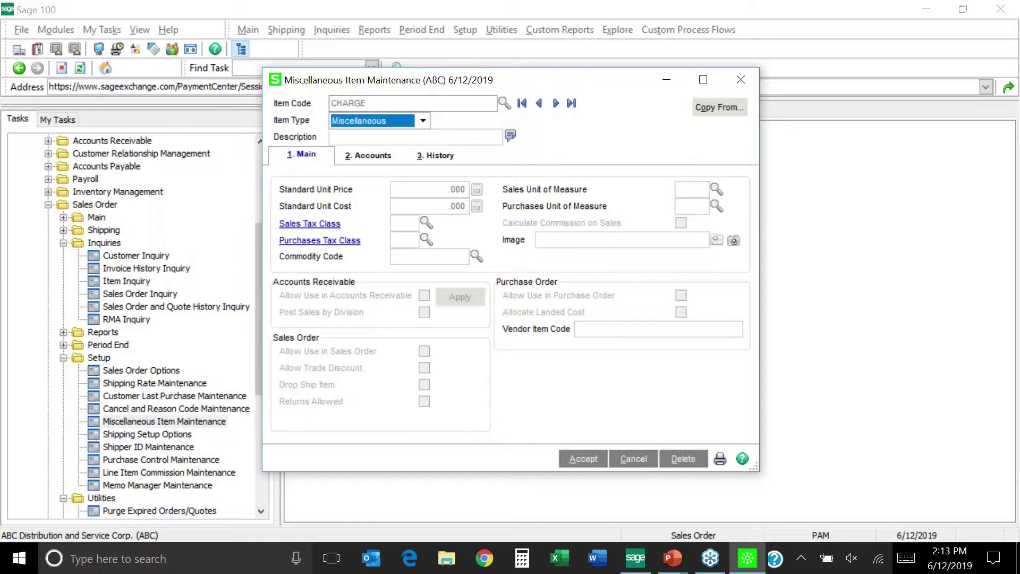
{"action": "left_click", "coordinate": [424, 120]}
{"action": "left_click", "coordinate": [402, 147]}
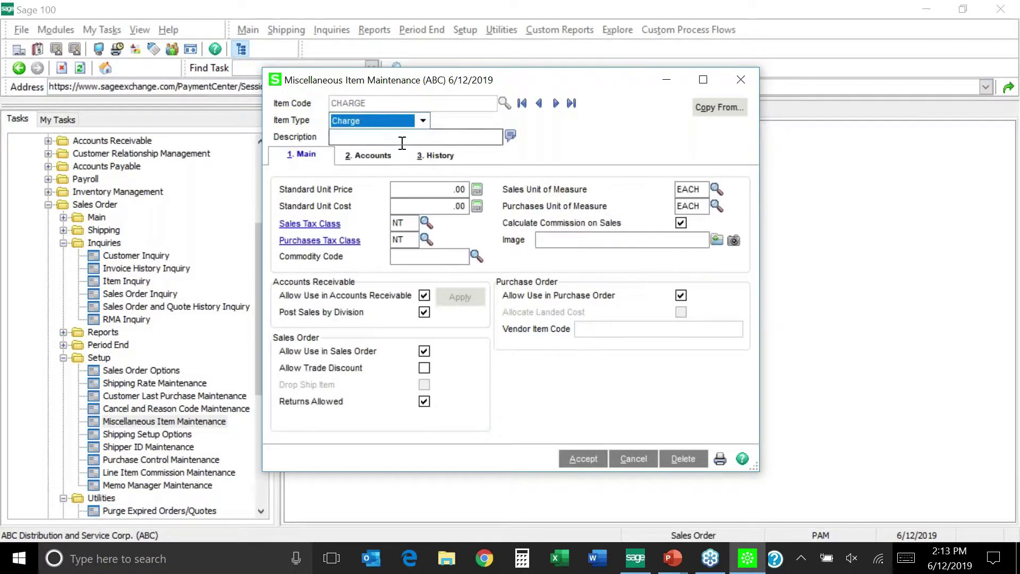
{"action": "left_click", "coordinate": [402, 138]}
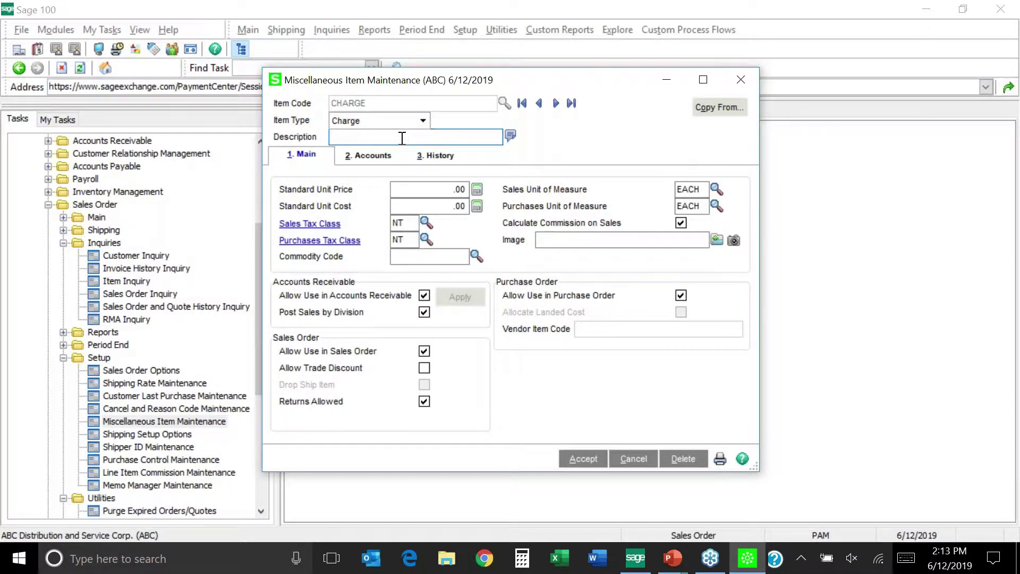
{"action": "type", "text": "this is a charge code"}
{"action": "key", "text": "Tab"}
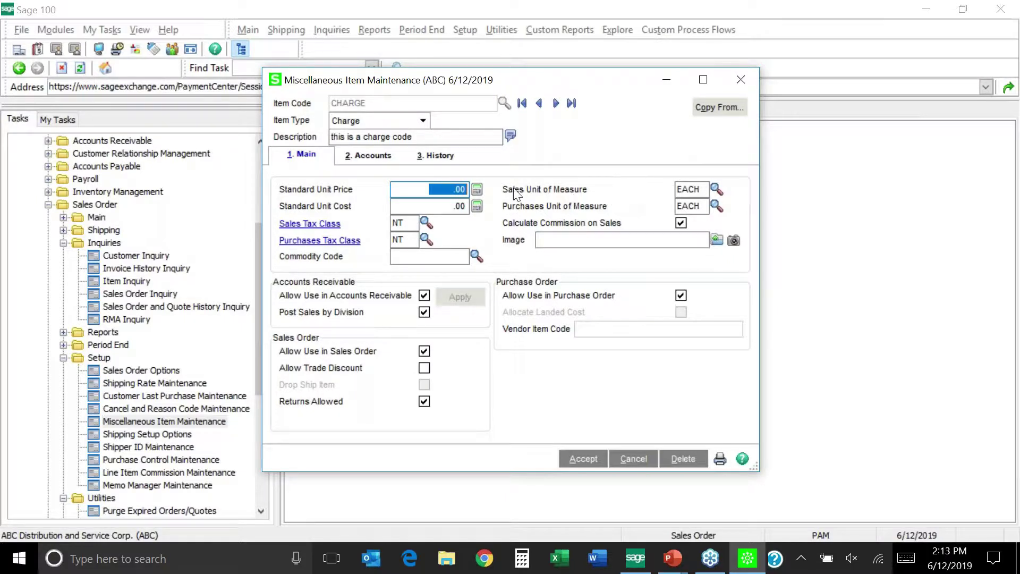
- Examine the charge item's G/L account fields and its sales and receipts history, and return to its main settings
{"action": "left_click", "coordinate": [361, 160]}
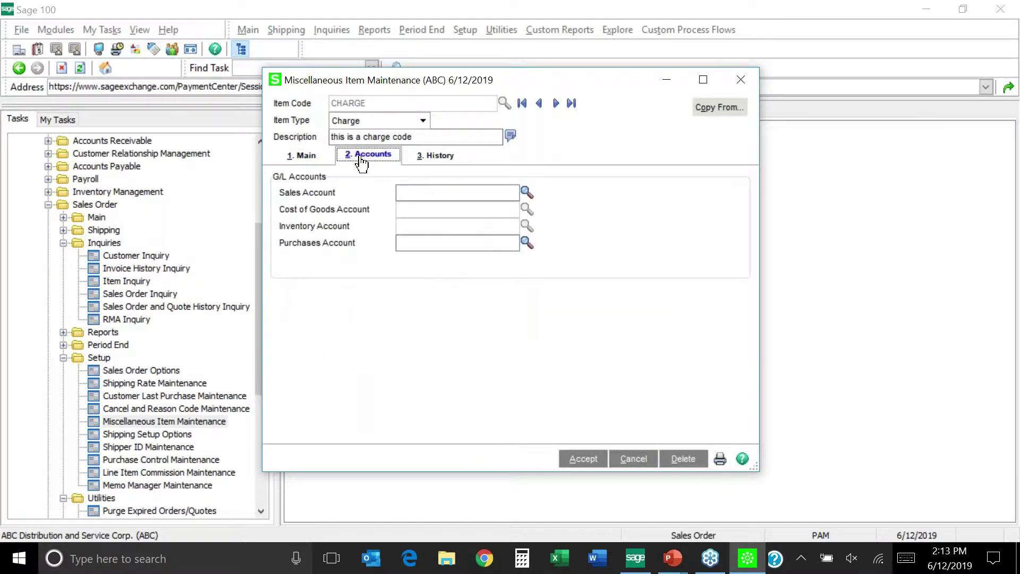
{"action": "left_click", "coordinate": [310, 157]}
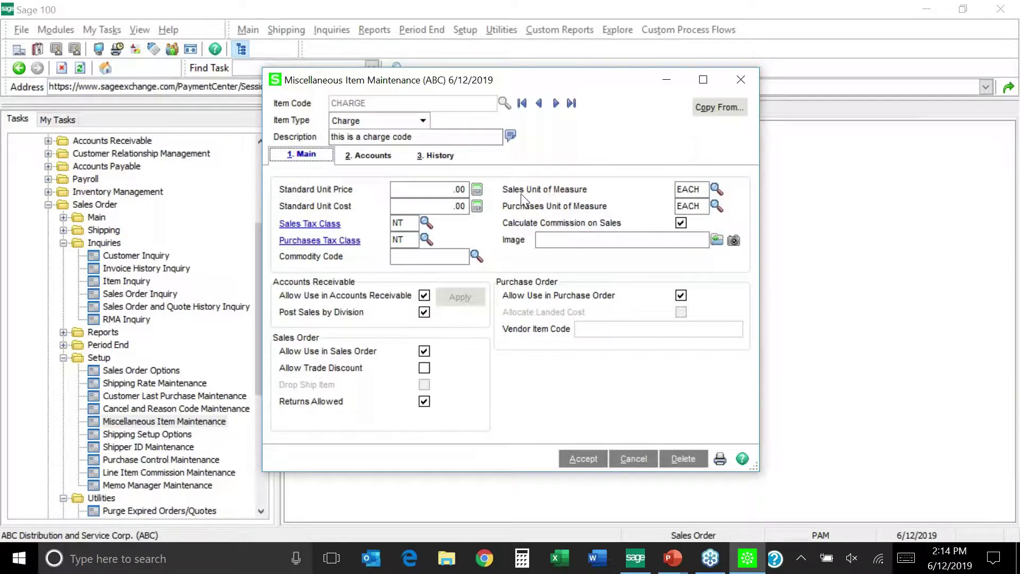
{"action": "left_click", "coordinate": [388, 159]}
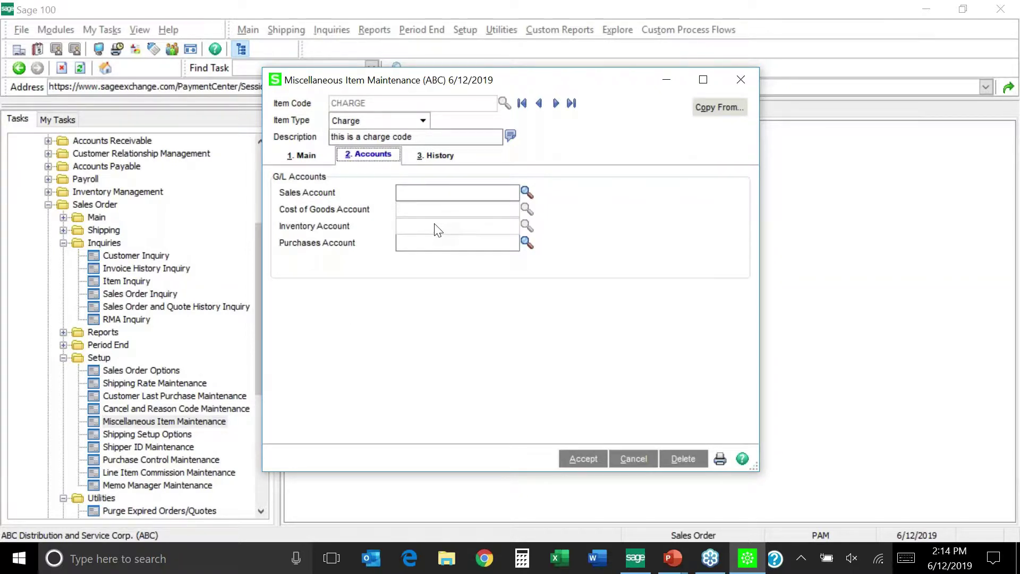
{"action": "left_click", "coordinate": [432, 164]}
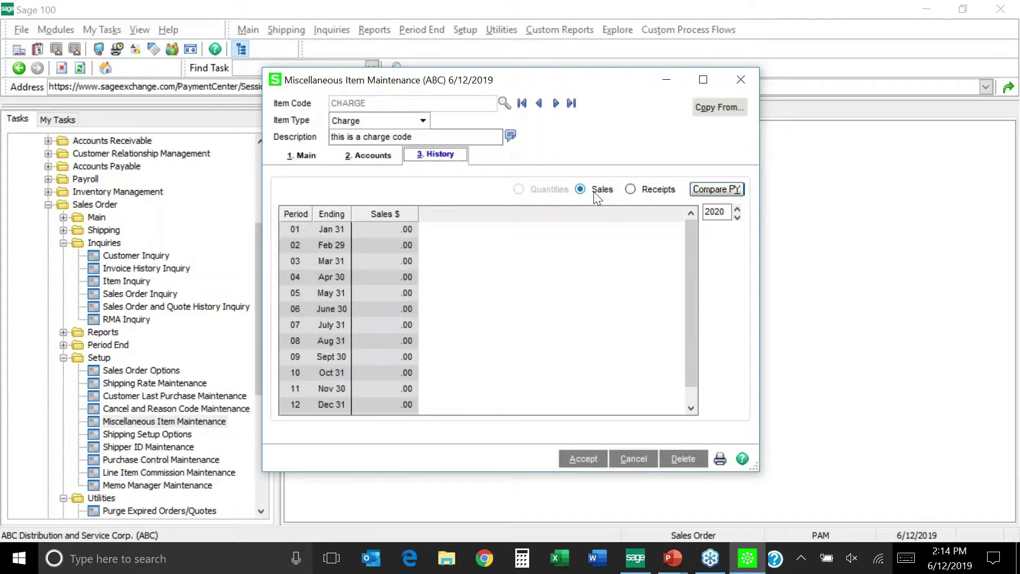
{"action": "left_click", "coordinate": [637, 196]}
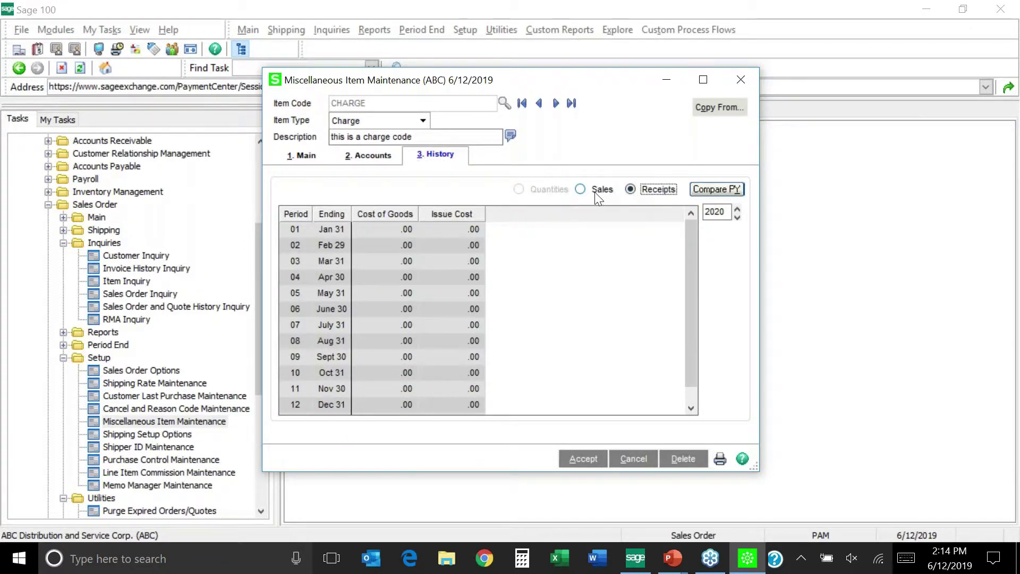
{"action": "left_click", "coordinate": [580, 189]}
{"action": "left_click", "coordinate": [303, 159]}
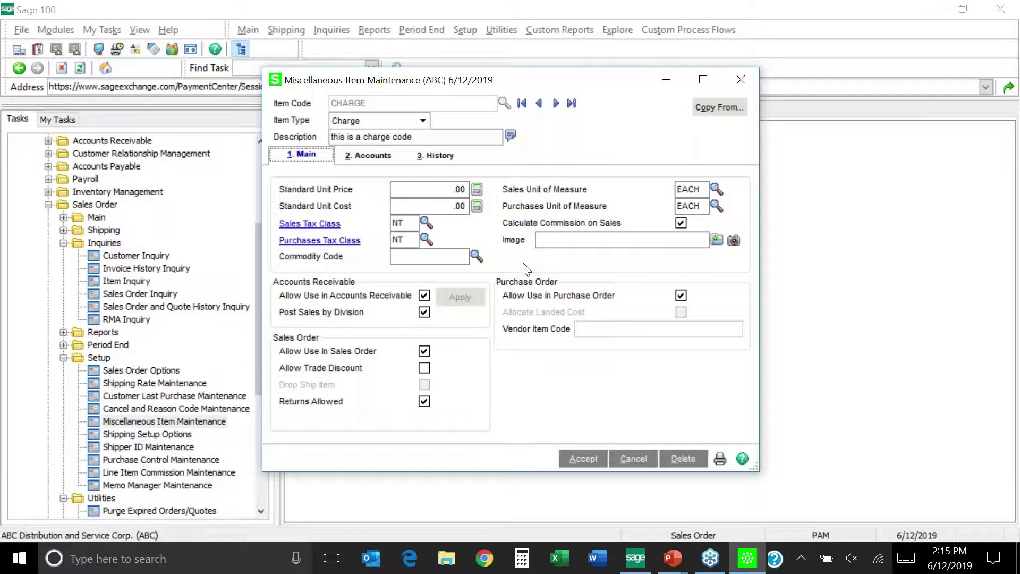
- Save the charge item and view the list of miscellaneous items without selecting one
{"action": "left_click", "coordinate": [583, 462]}
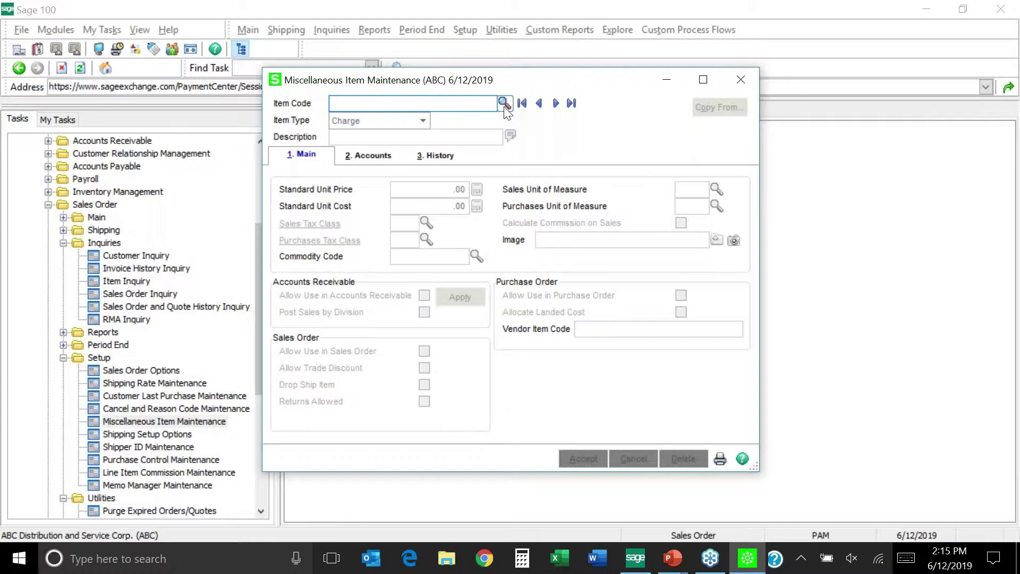
{"action": "left_click", "coordinate": [504, 106]}
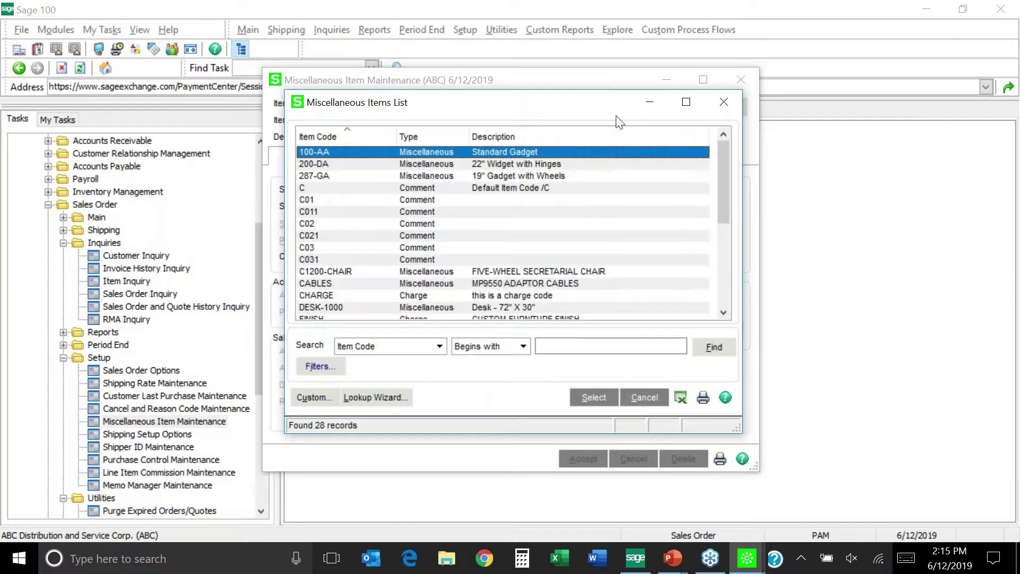
{"action": "left_click", "coordinate": [724, 102]}
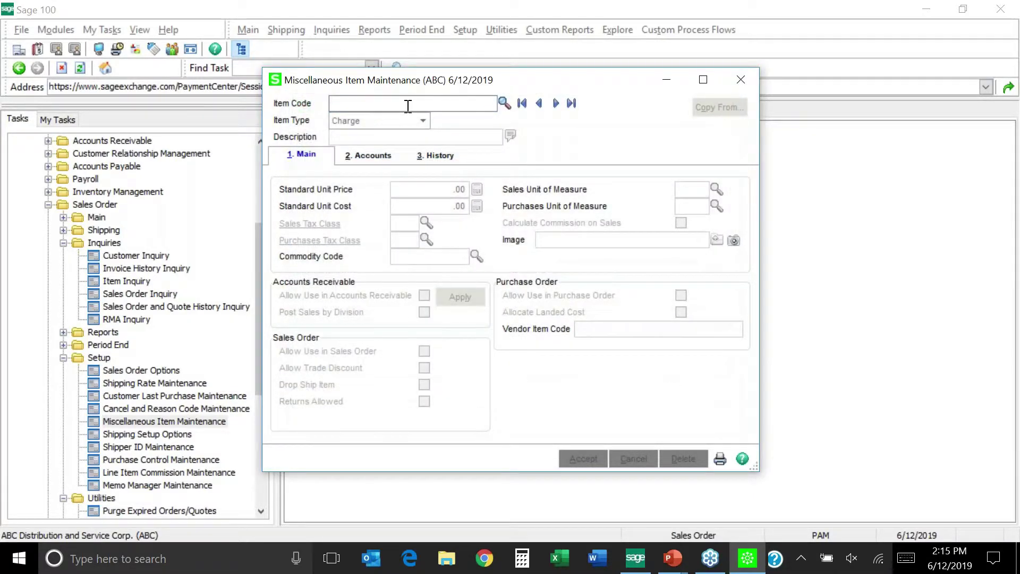
- Create the item code THANK YOU with item type Comment and the description "Thank you"
{"action": "type", "text": "THANK YOU"}
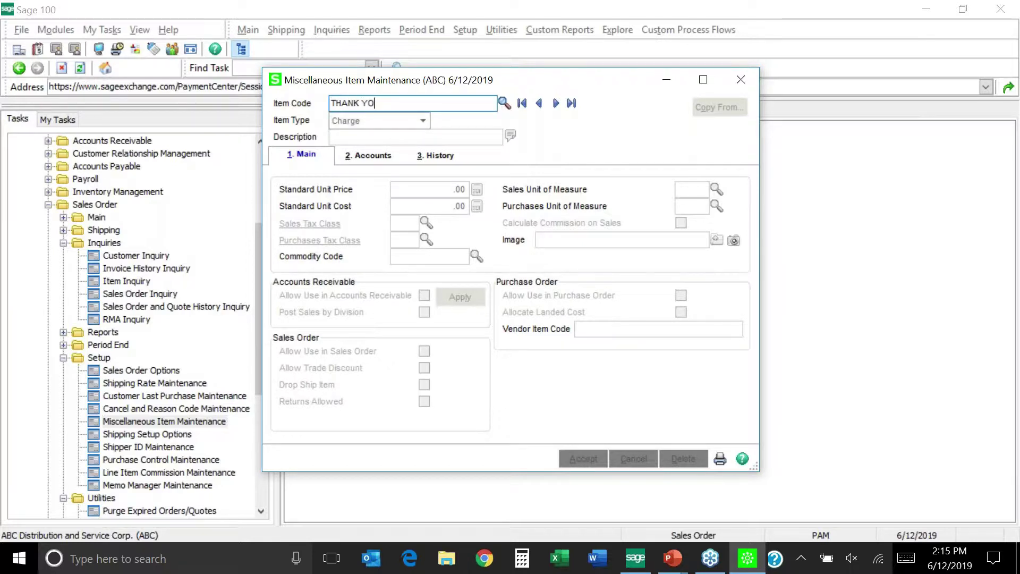
{"action": "key", "text": "Tab"}
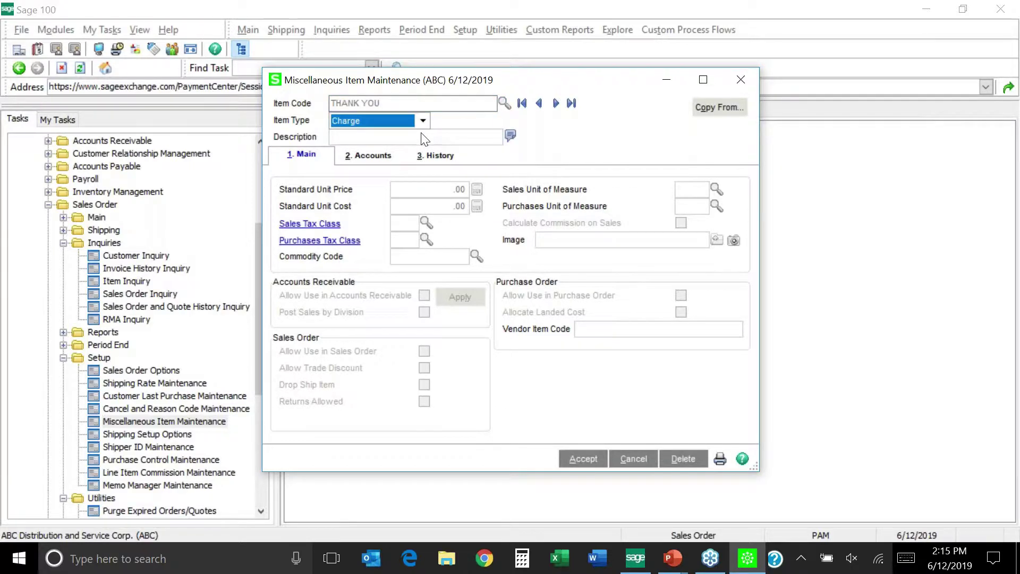
{"action": "left_click", "coordinate": [423, 121]}
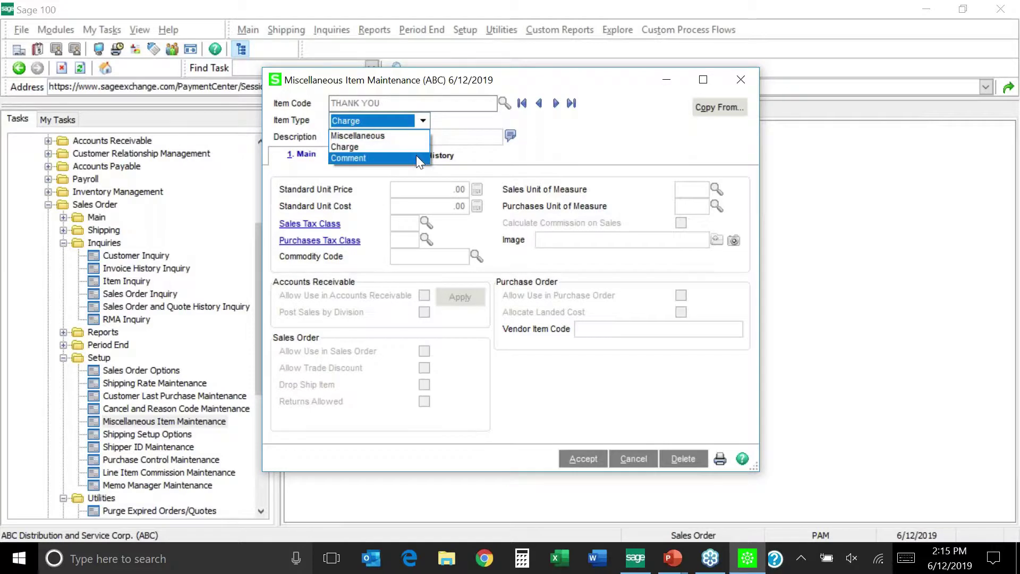
{"action": "left_click", "coordinate": [416, 156]}
{"action": "left_click", "coordinate": [417, 138]}
{"action": "type", "text": "Thank you"}
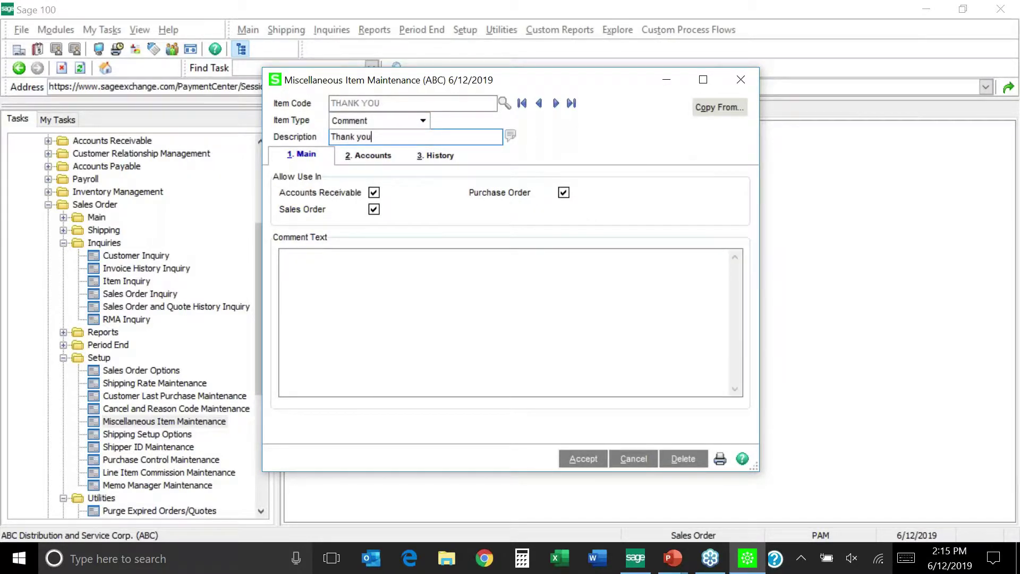
- Enter the comment text "Thank you for your order. if you have questions call xxx-xxx-xxx" and save the comment item
{"action": "left_click", "coordinate": [447, 261]}
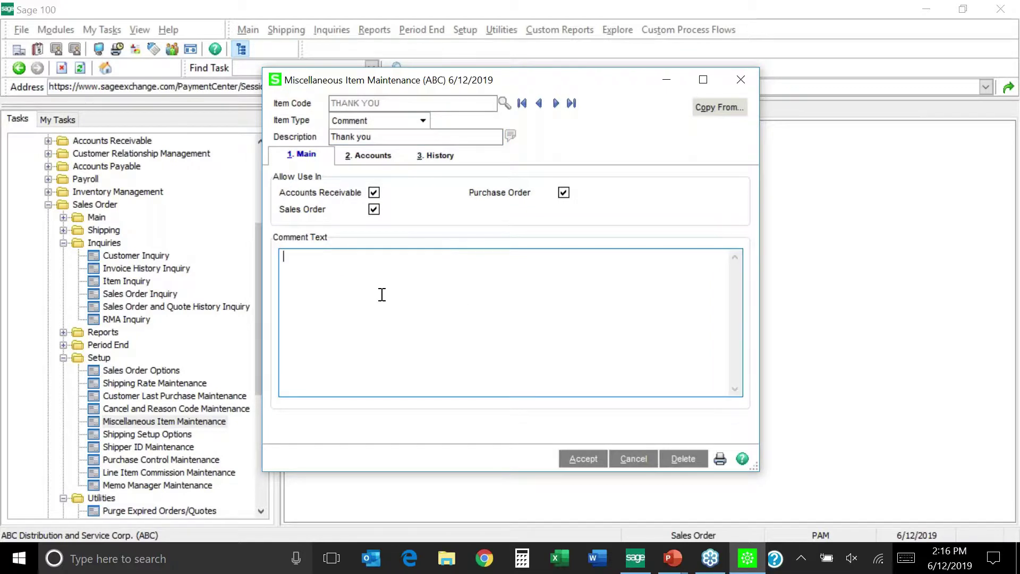
{"action": "type", "text": "Thank you for your order.  if"}
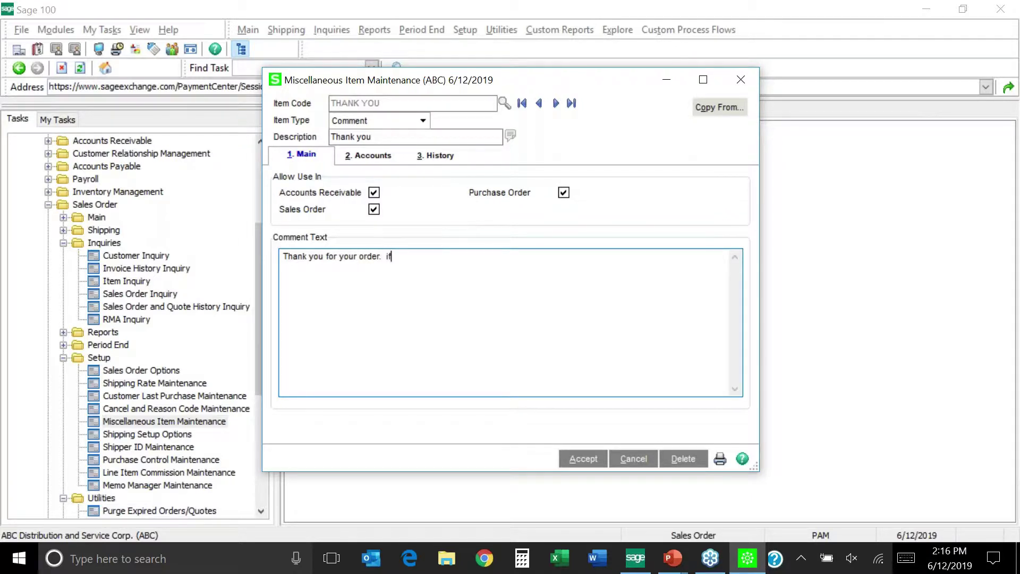
{"action": "type", "text": " you have questions call "}
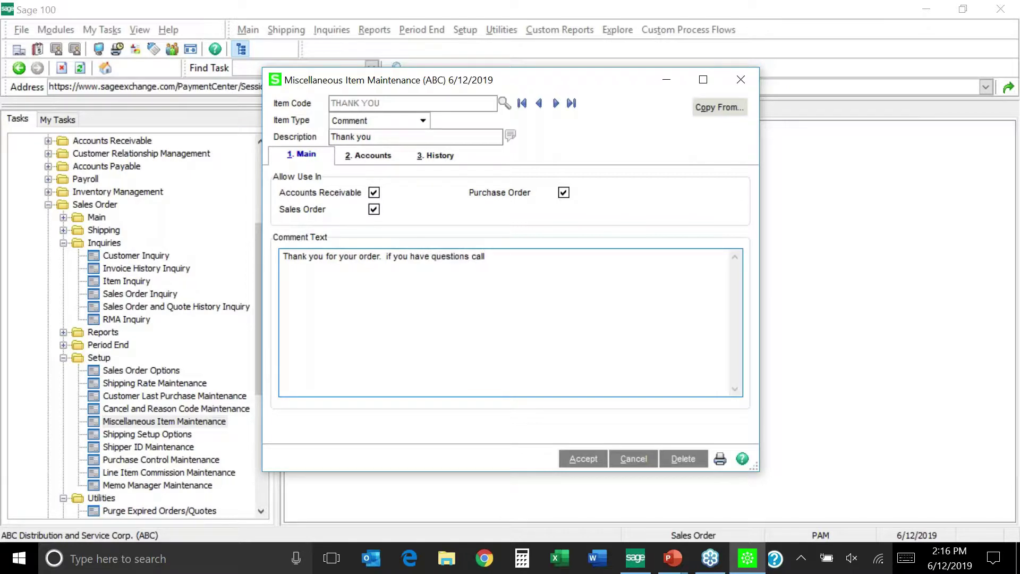
{"action": "type", "text": "xxx-xxxx"}
{"action": "key", "text": "BackSpace"}
{"action": "type", "text": "-xxx"}
{"action": "left_click", "coordinate": [584, 457]}
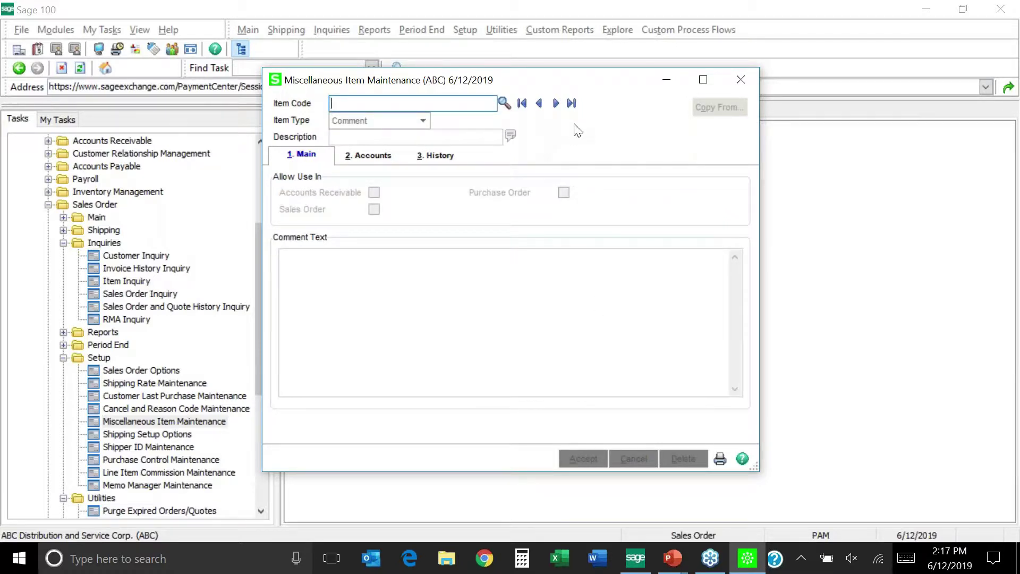
- Close Miscellaneous Item Maintenance, collapse the expanded Sales Order task groups and open Sales Order Entry
{"action": "left_click", "coordinate": [740, 81]}
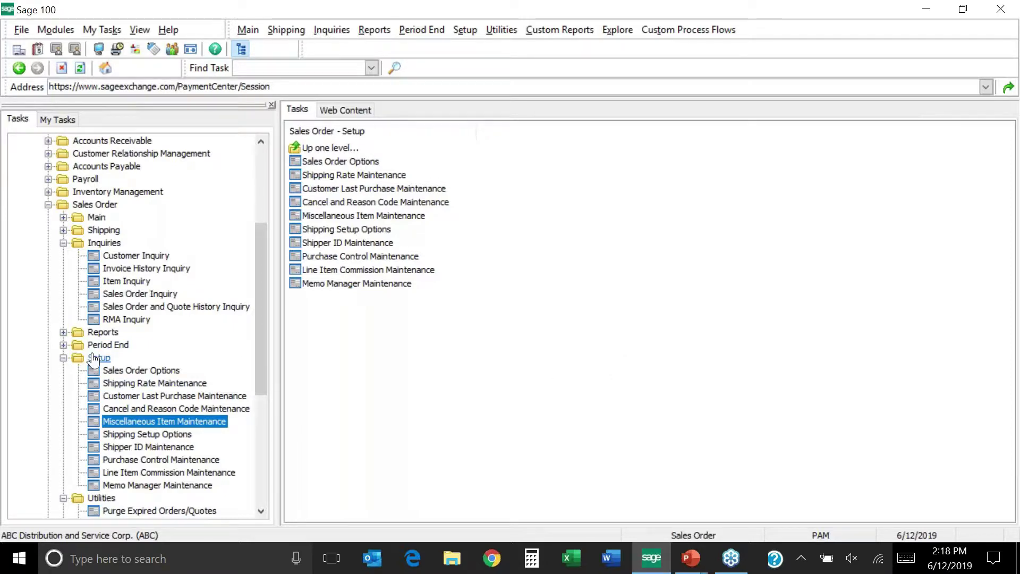
{"action": "left_click", "coordinate": [63, 358]}
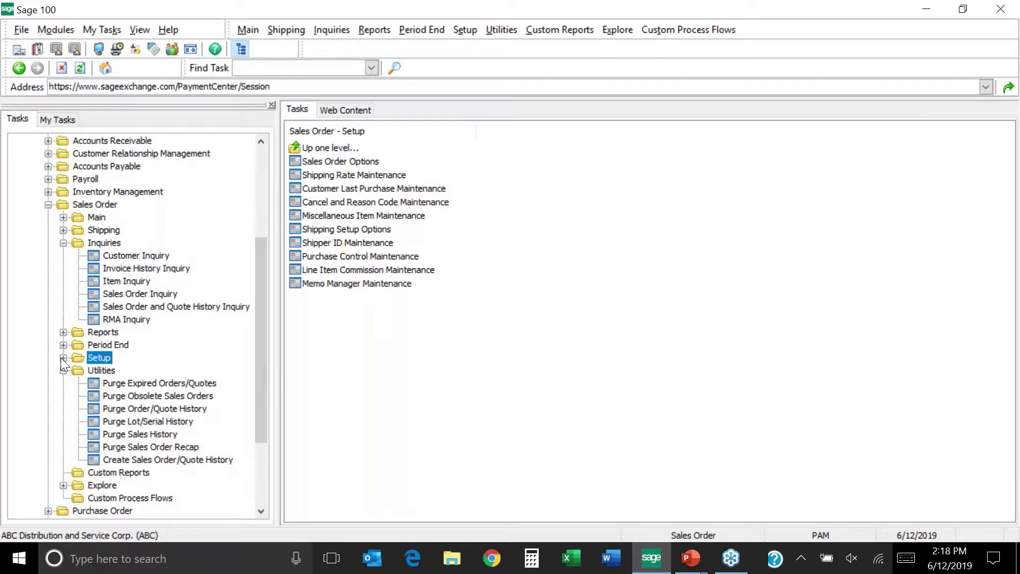
{"action": "left_click", "coordinate": [63, 243]}
{"action": "left_click", "coordinate": [63, 294]}
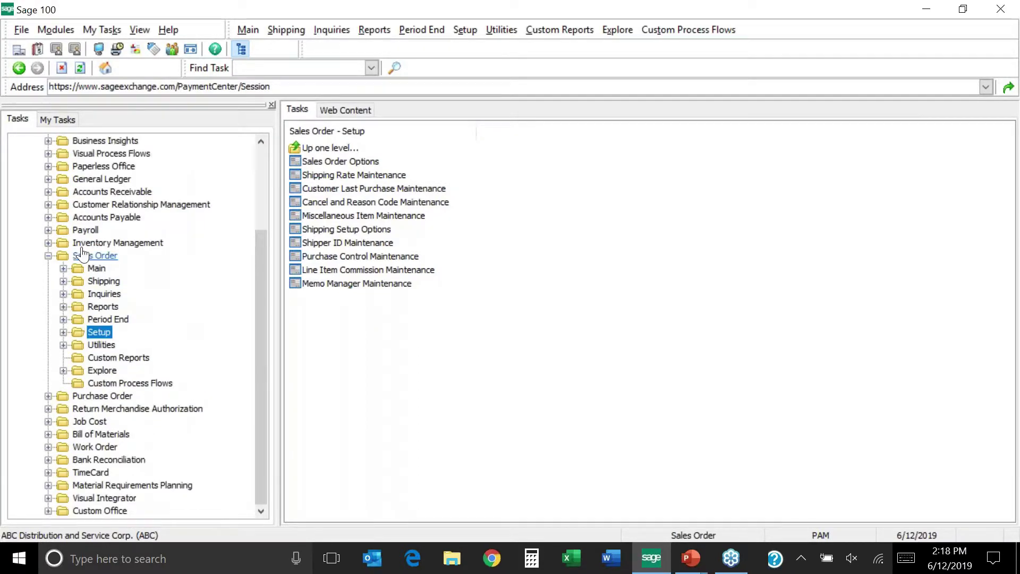
{"action": "double_click", "coordinate": [97, 271]}
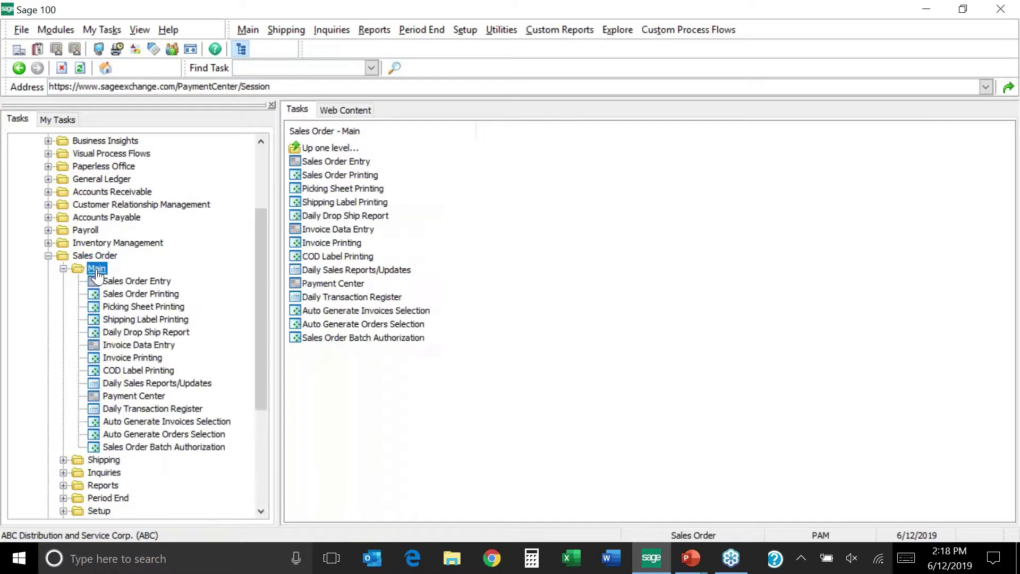
{"action": "double_click", "coordinate": [148, 287]}
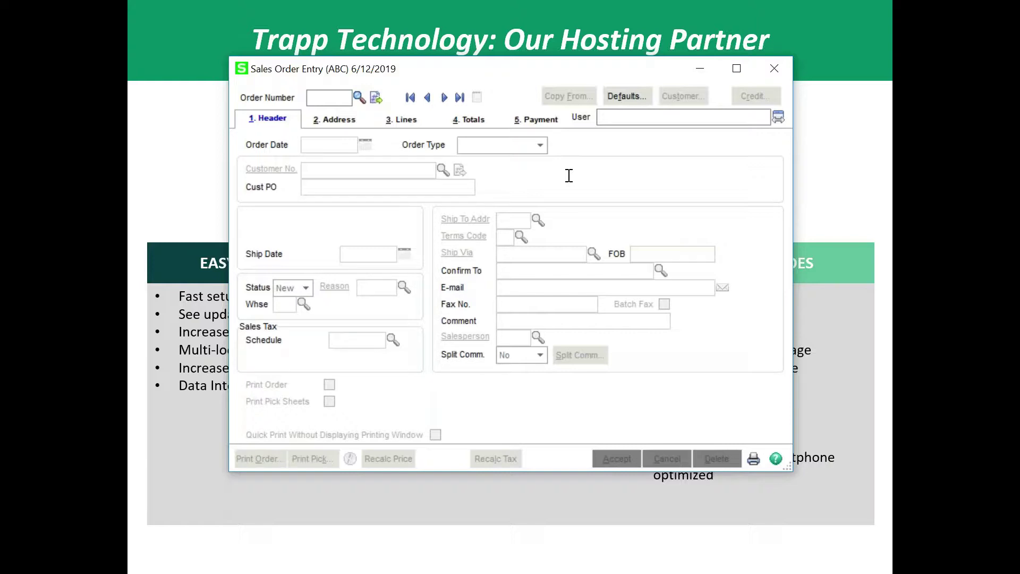
- Start a new sales order with the next available number, continuing past the already-used warning, and set its order type to Quote
{"action": "left_click", "coordinate": [376, 101]}
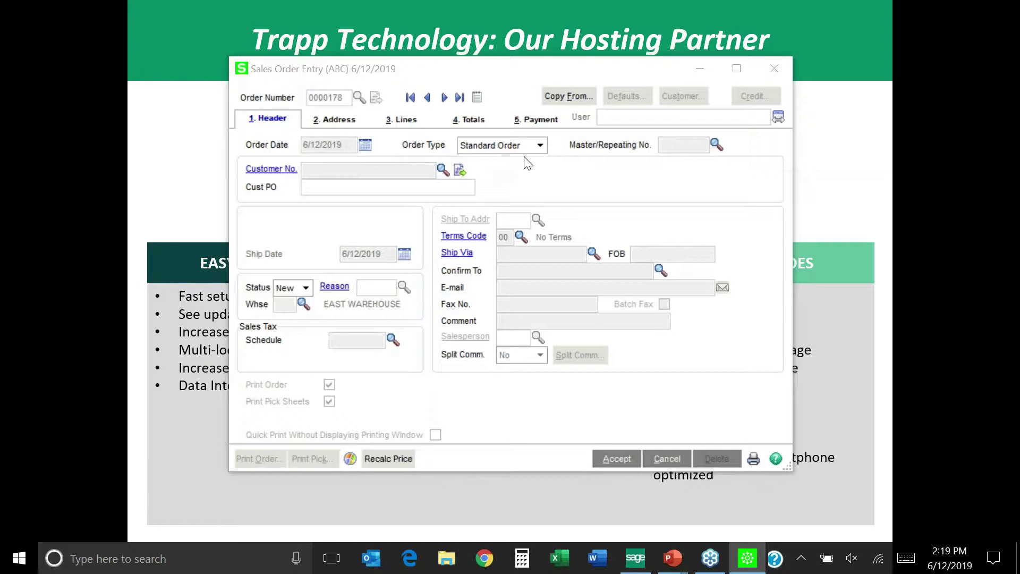
{"action": "left_click", "coordinate": [543, 150]}
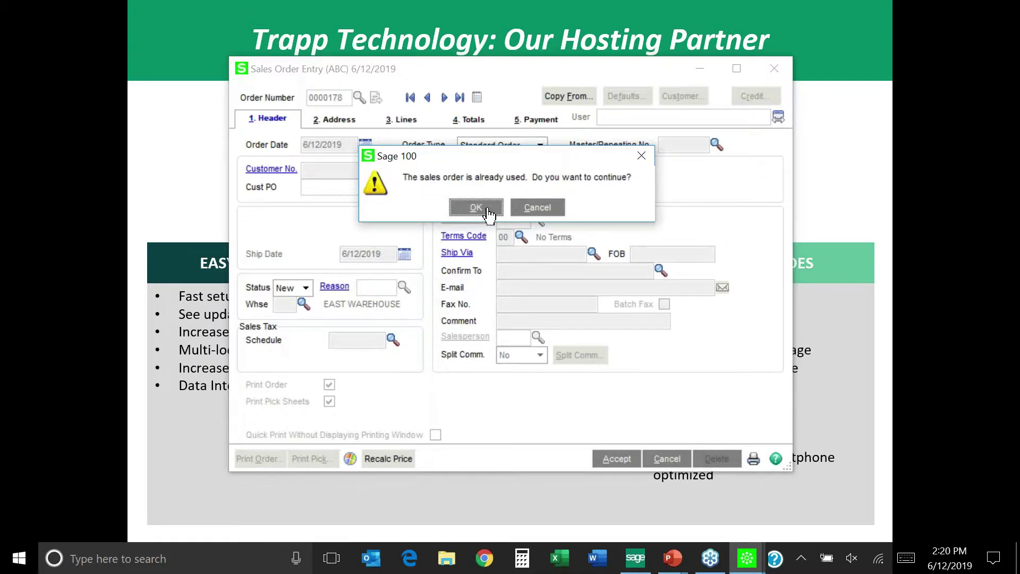
{"action": "left_click", "coordinate": [478, 208]}
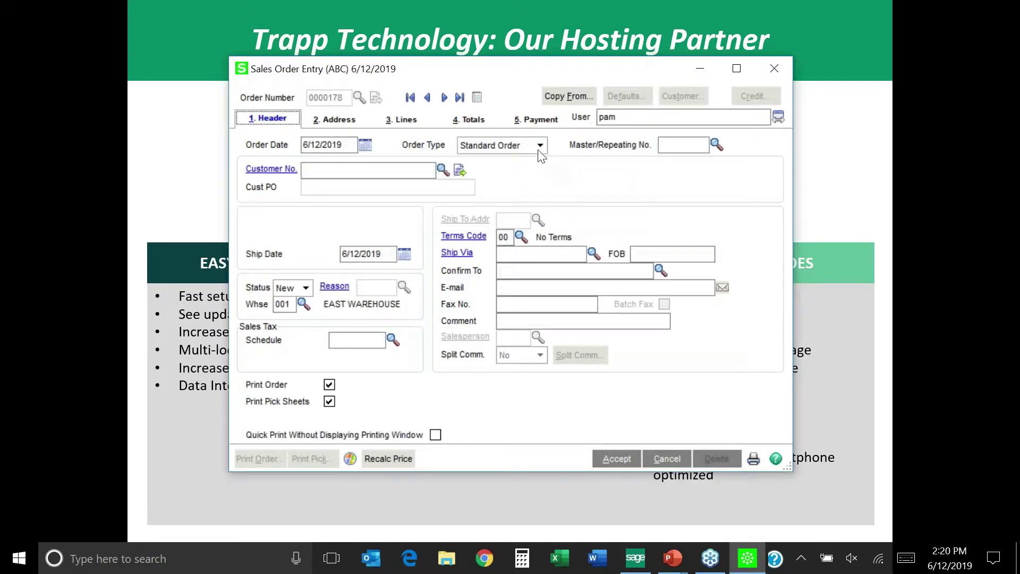
{"action": "left_click", "coordinate": [540, 146]}
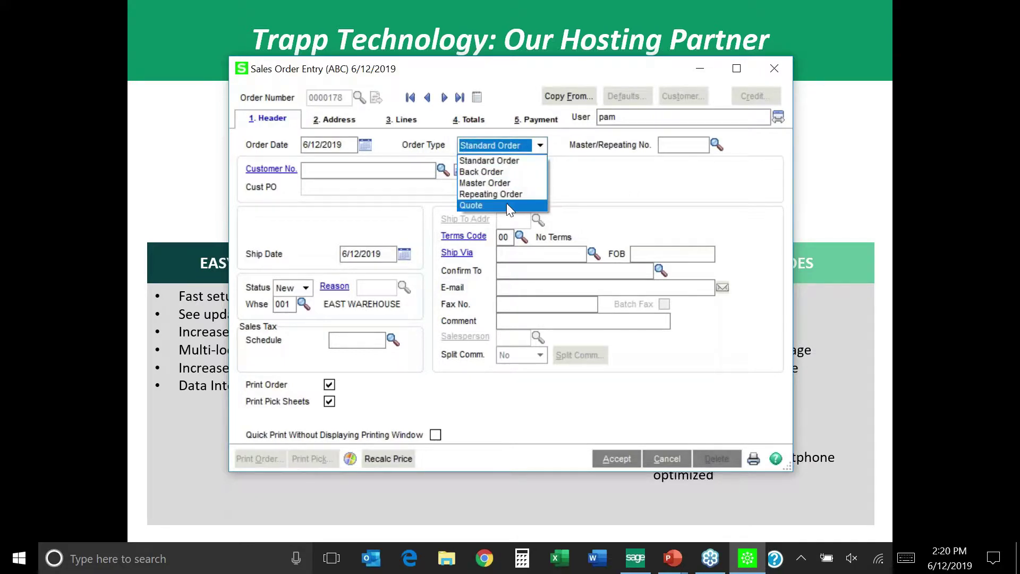
{"action": "left_click", "coordinate": [477, 205]}
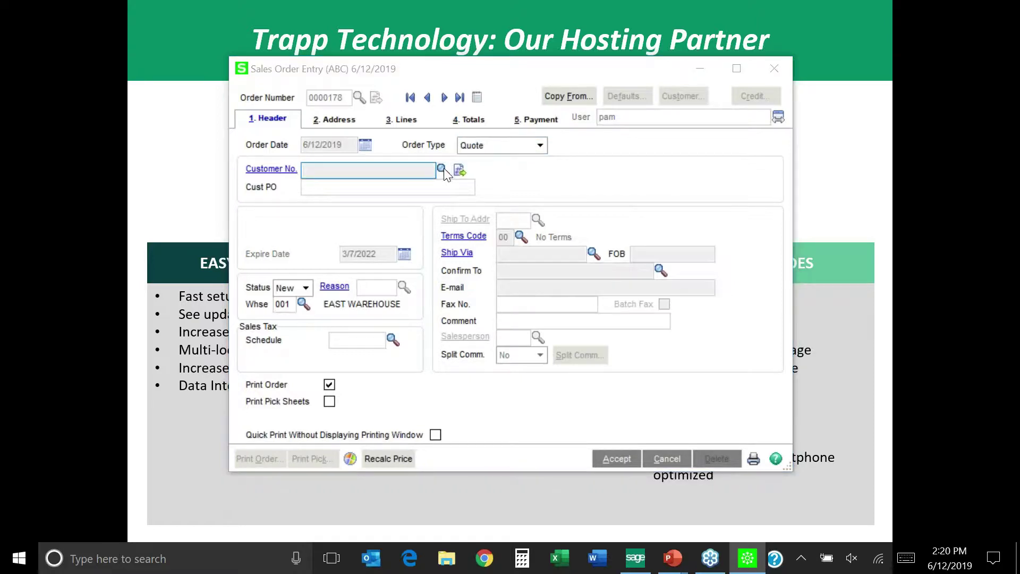
- Select American Business Futures as the quote's customer and set the expire date to 7/12/2019
{"action": "left_click", "coordinate": [442, 169]}
{"action": "double_click", "coordinate": [437, 151]}
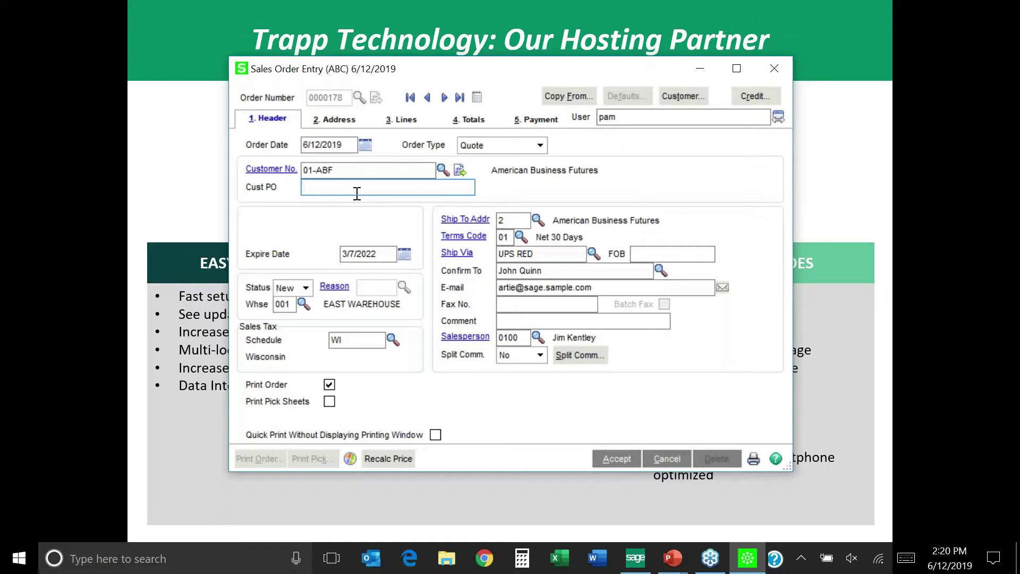
{"action": "left_click", "coordinate": [375, 254]}
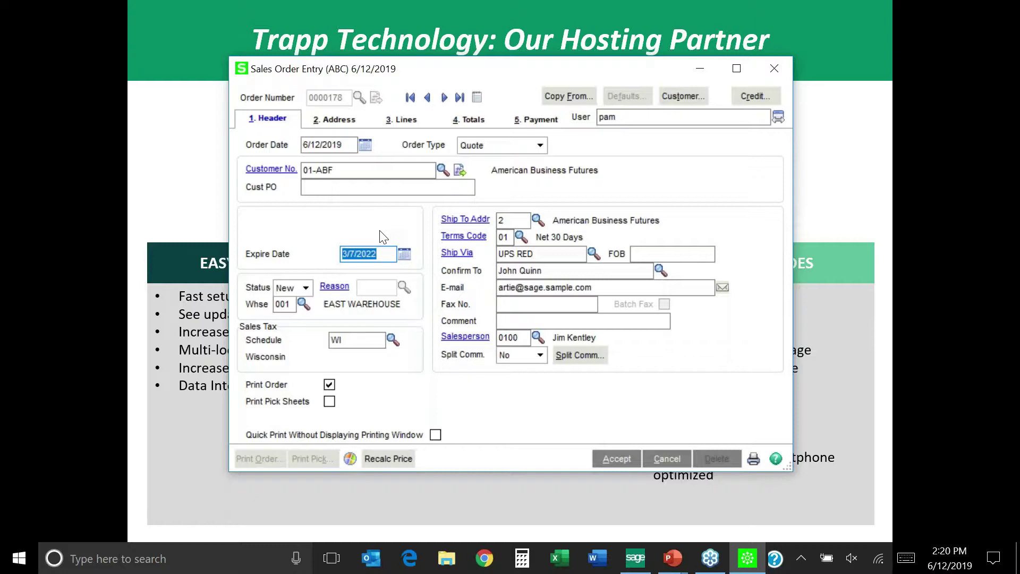
{"action": "type", "text": "07/12/1"}
{"action": "key", "text": "BackSpace"}
{"action": "type", "text": "2019"}
{"action": "key", "text": "Tab"}
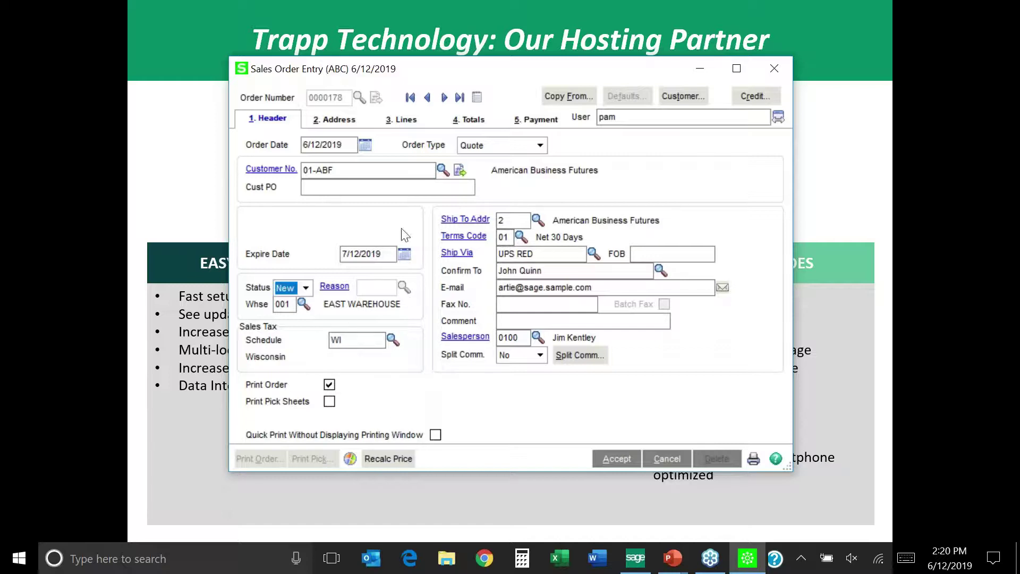
- Add item 1001-HON-H252 as the quote's first line with an ordered quantity of 2
{"action": "left_click", "coordinate": [402, 120]}
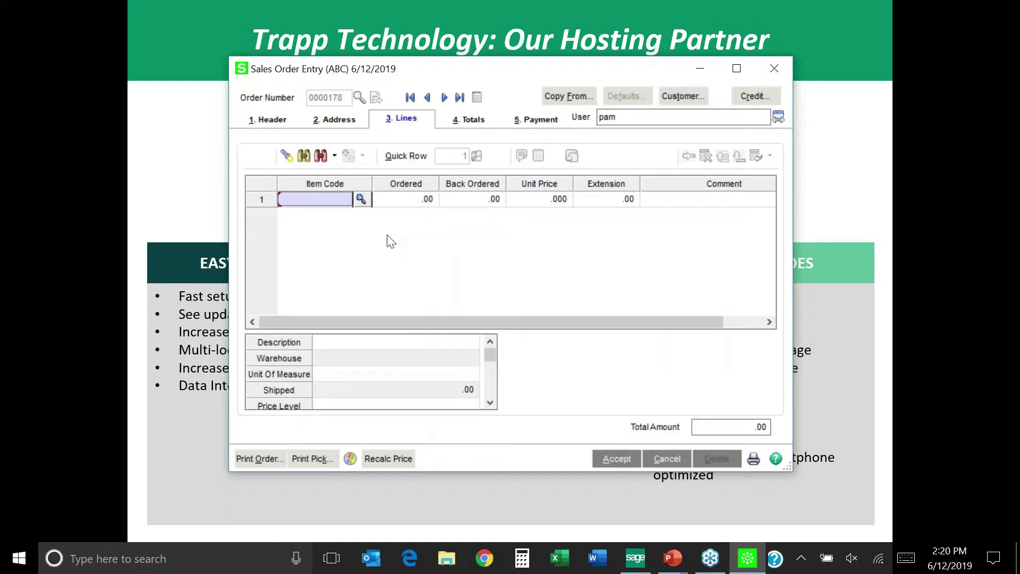
{"action": "left_click", "coordinate": [361, 200]}
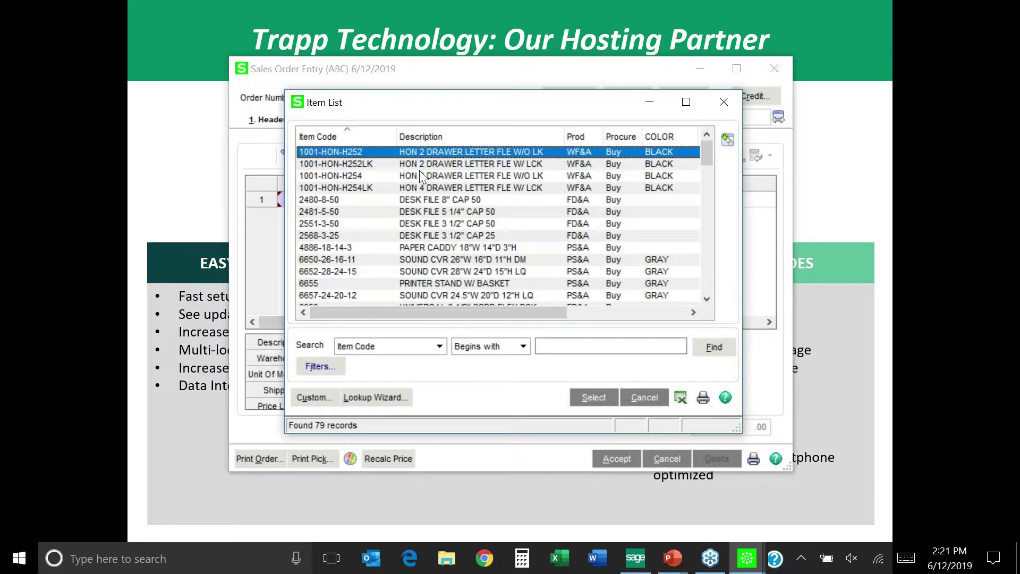
{"action": "scroll", "coordinate": [428, 242], "scroll_direction": "down", "scroll_amount": 12}
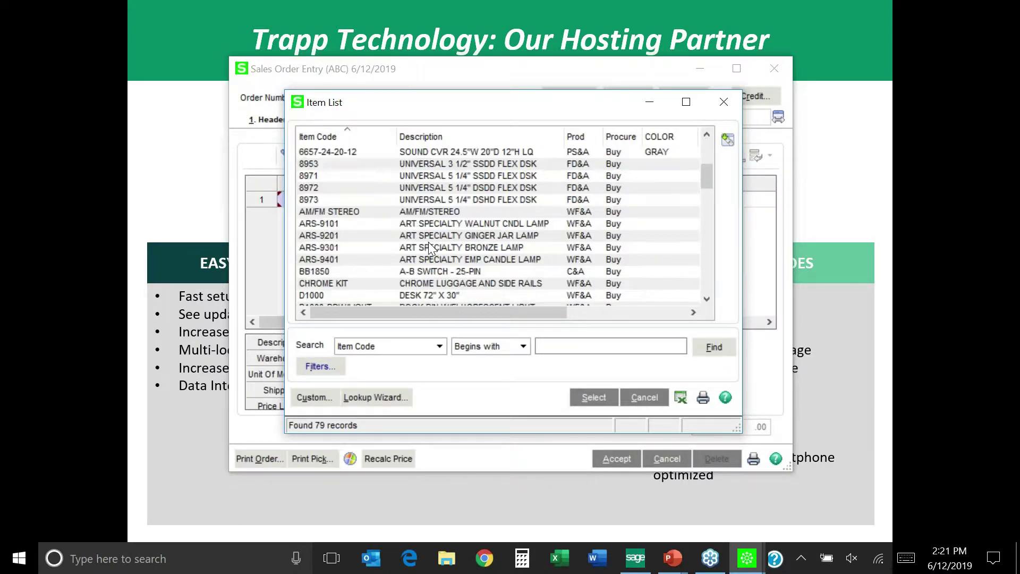
{"action": "scroll", "coordinate": [429, 243], "scroll_direction": "up", "scroll_amount": 12}
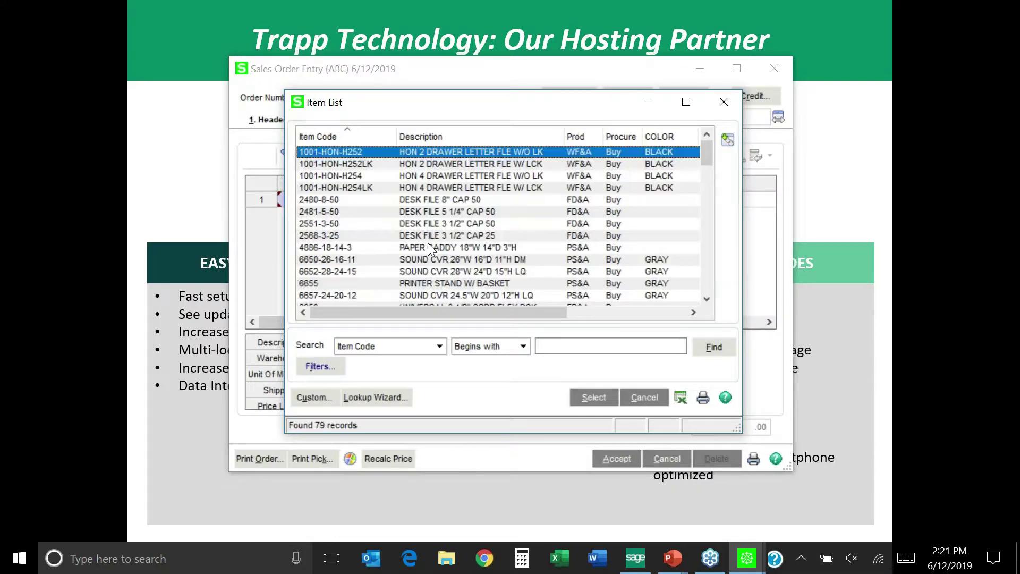
{"action": "double_click", "coordinate": [439, 152]}
{"action": "type", "text": "2"}
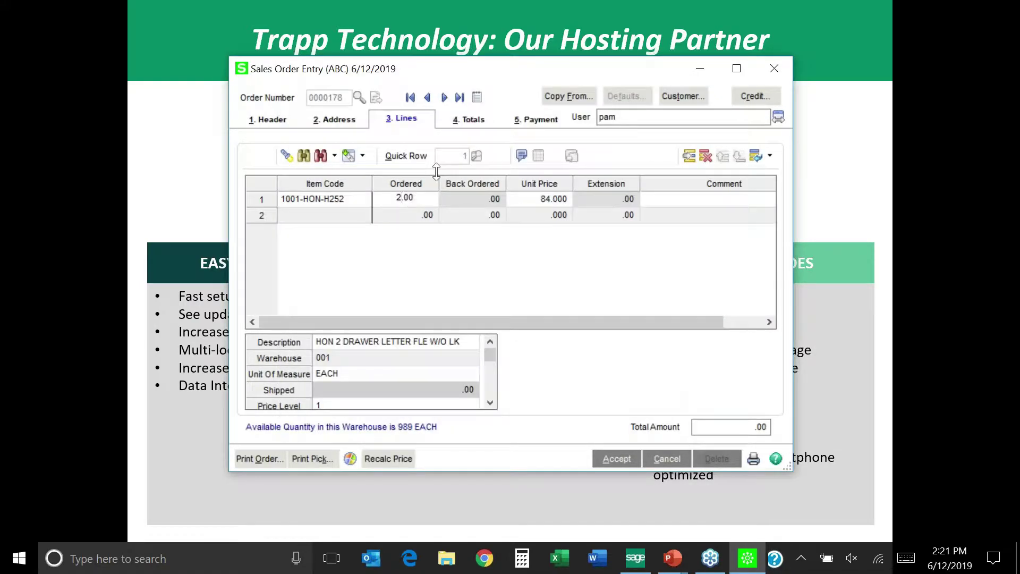
{"action": "key", "text": "Tab"}
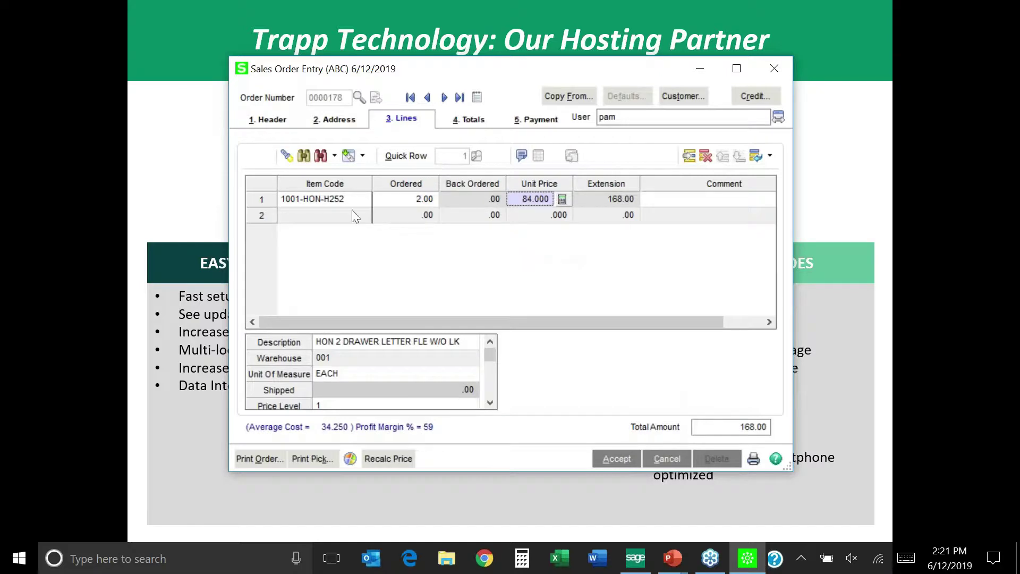
- Add item 4886-18-14-3 as the second line with an ordered quantity of 3, accepting the quantity entered
{"action": "left_click", "coordinate": [328, 215]}
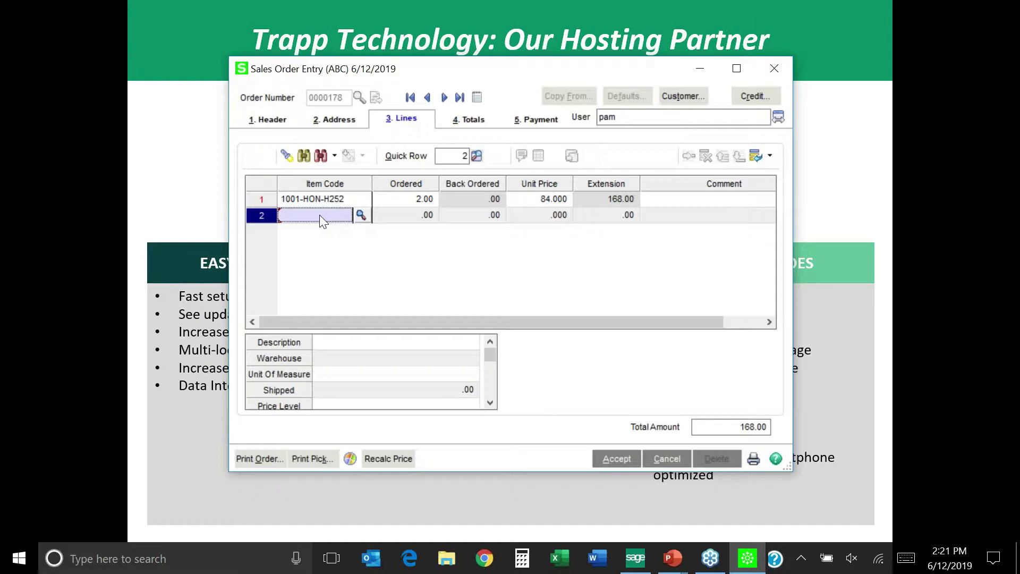
{"action": "left_click", "coordinate": [360, 214]}
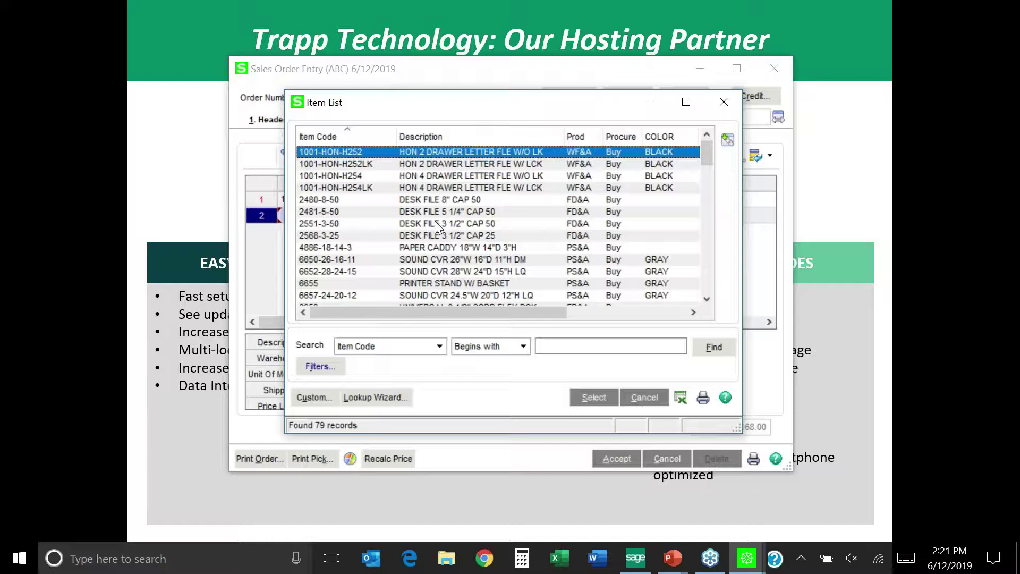
{"action": "left_click", "coordinate": [435, 248]}
{"action": "double_click", "coordinate": [435, 248]}
{"action": "type", "text": "3"}
{"action": "key", "text": "Tab"}
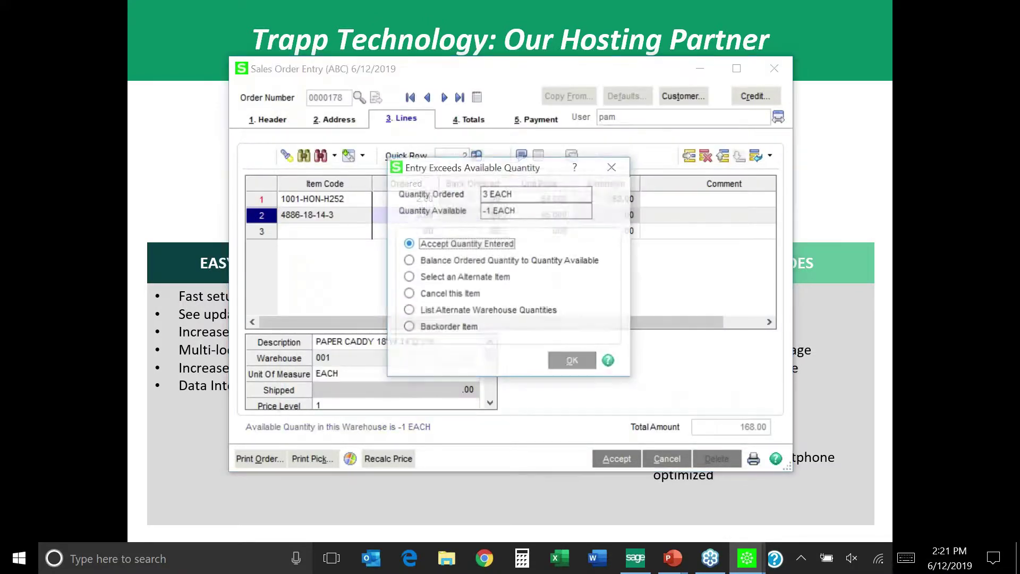
{"action": "left_click", "coordinate": [574, 363]}
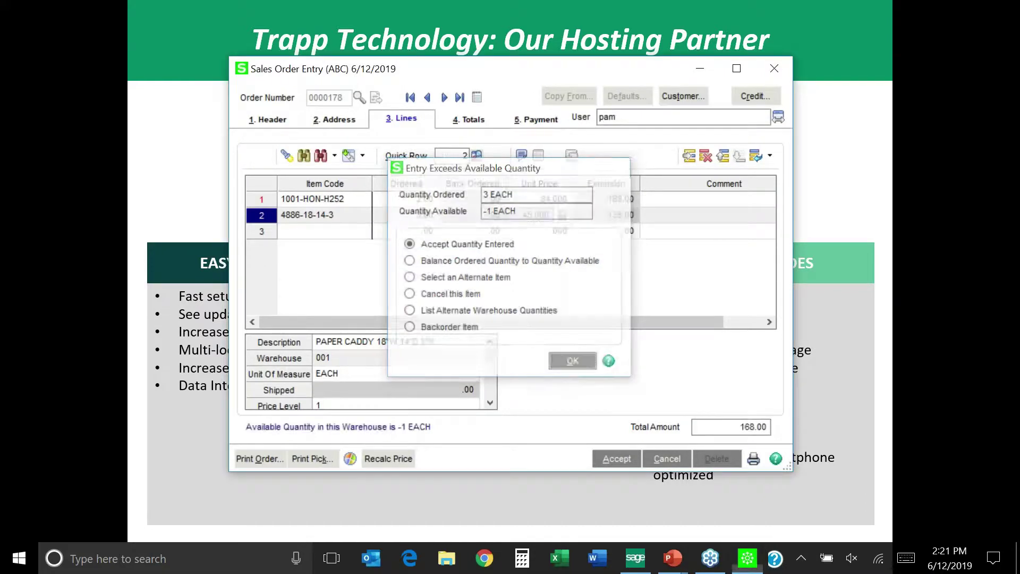
- Examine the comment fields of the quote lines and the additional detail fields of the paper caddy line in the enlarged window
{"action": "left_click", "coordinate": [682, 215]}
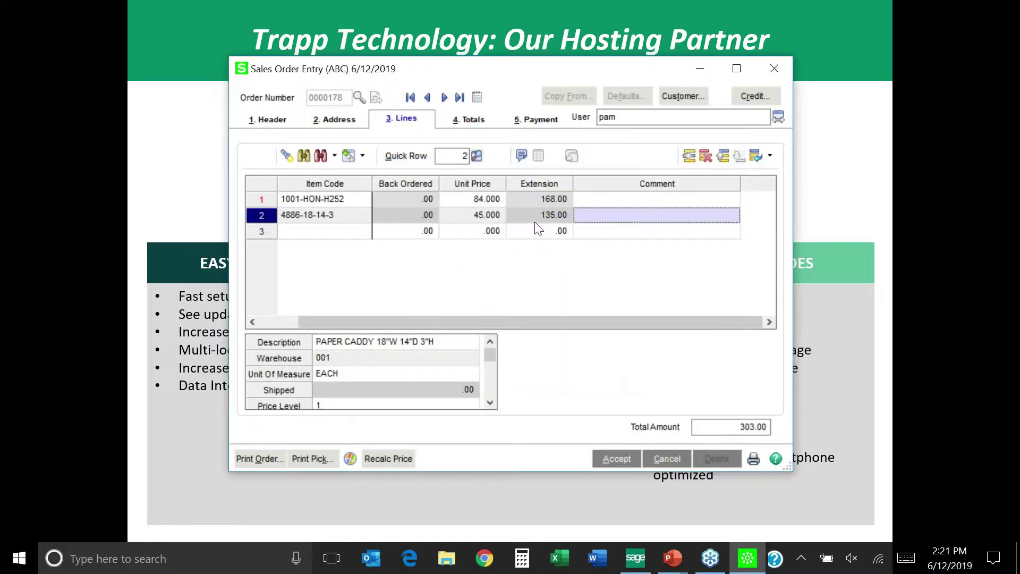
{"action": "left_click", "coordinate": [636, 200]}
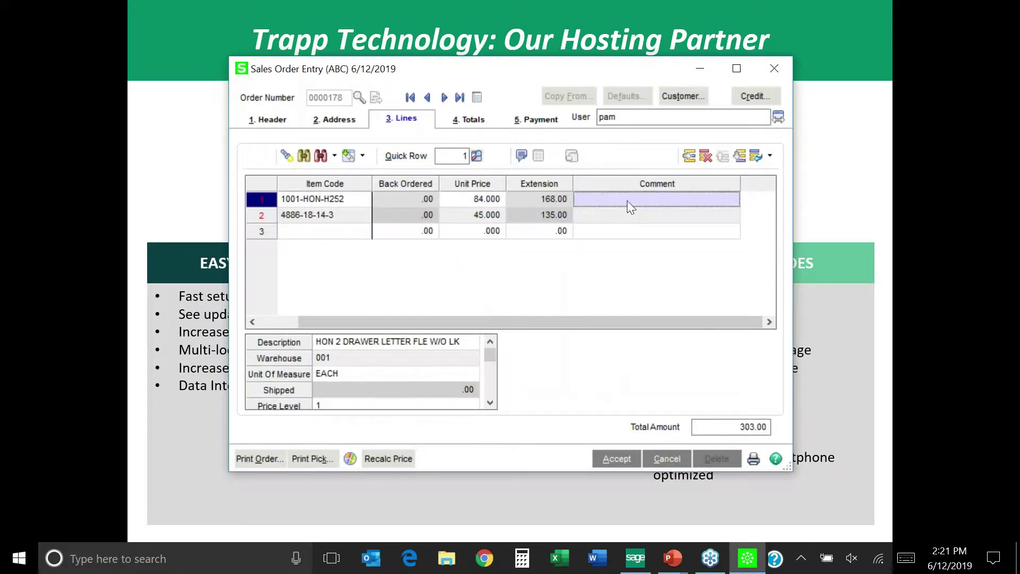
{"action": "left_click", "coordinate": [329, 231]}
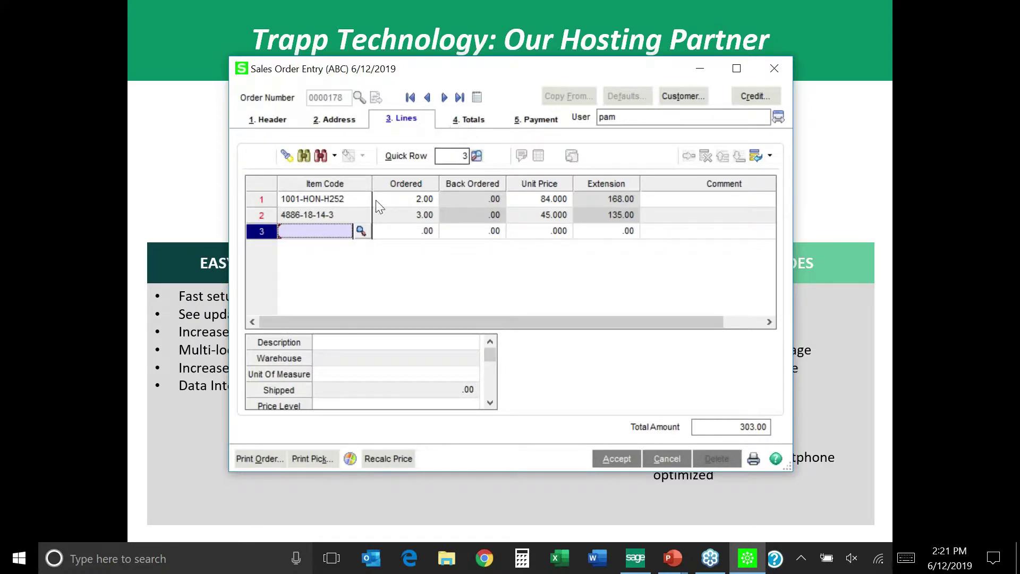
{"action": "left_click", "coordinate": [327, 215]}
{"action": "left_click", "coordinate": [493, 355]}
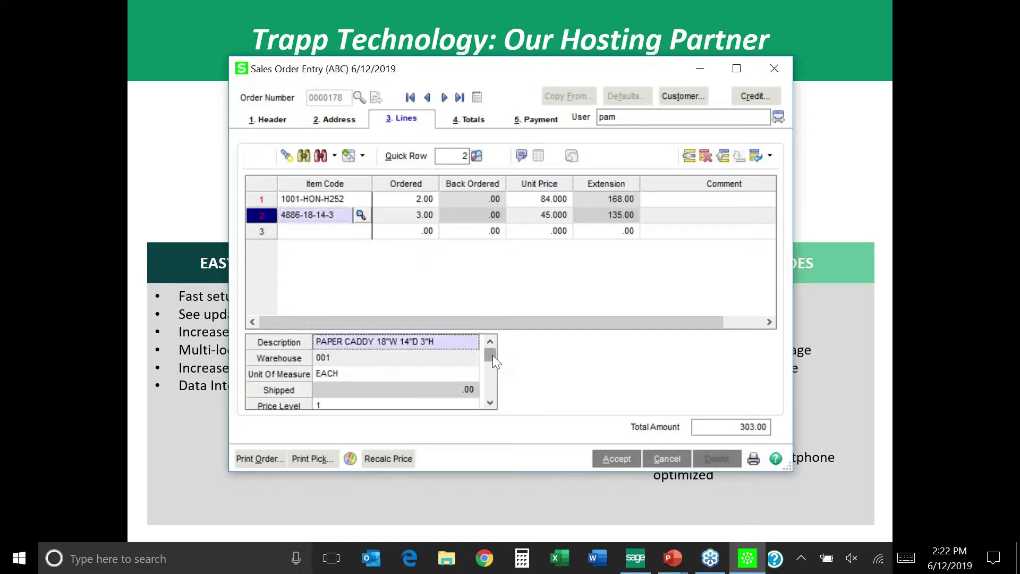
{"action": "left_click", "coordinate": [736, 68]}
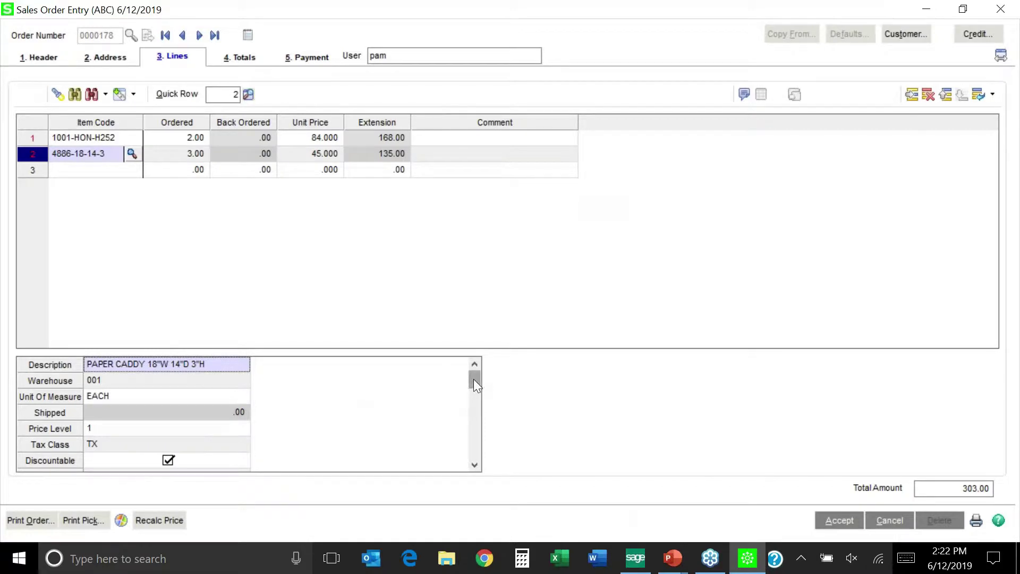
{"action": "scroll", "coordinate": [475, 409], "scroll_direction": "down", "scroll_amount": 3}
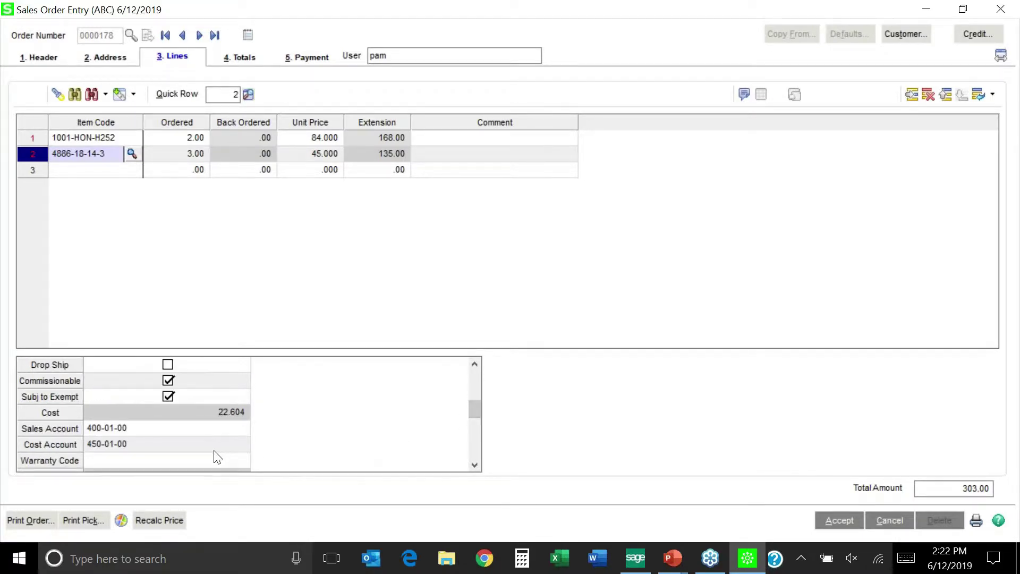
{"action": "scroll", "coordinate": [213, 451], "scroll_direction": "down", "scroll_amount": 1}
{"action": "scroll", "coordinate": [214, 456], "scroll_direction": "up", "scroll_amount": 1}
{"action": "scroll", "coordinate": [214, 452], "scroll_direction": "up", "scroll_amount": 3}
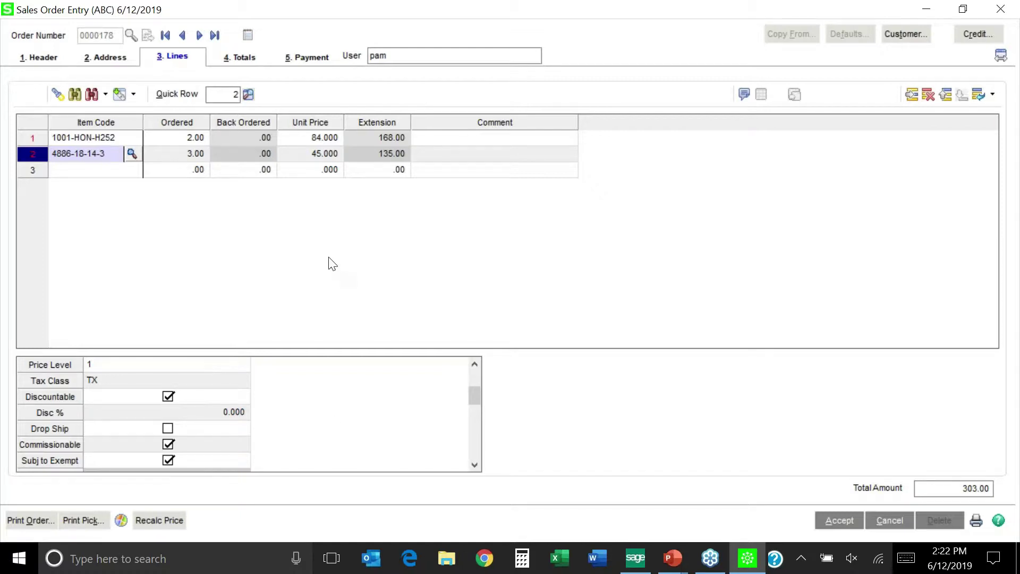
- Check the quote's totals and preview the printed order using the Plain form template
{"action": "left_click", "coordinate": [240, 59]}
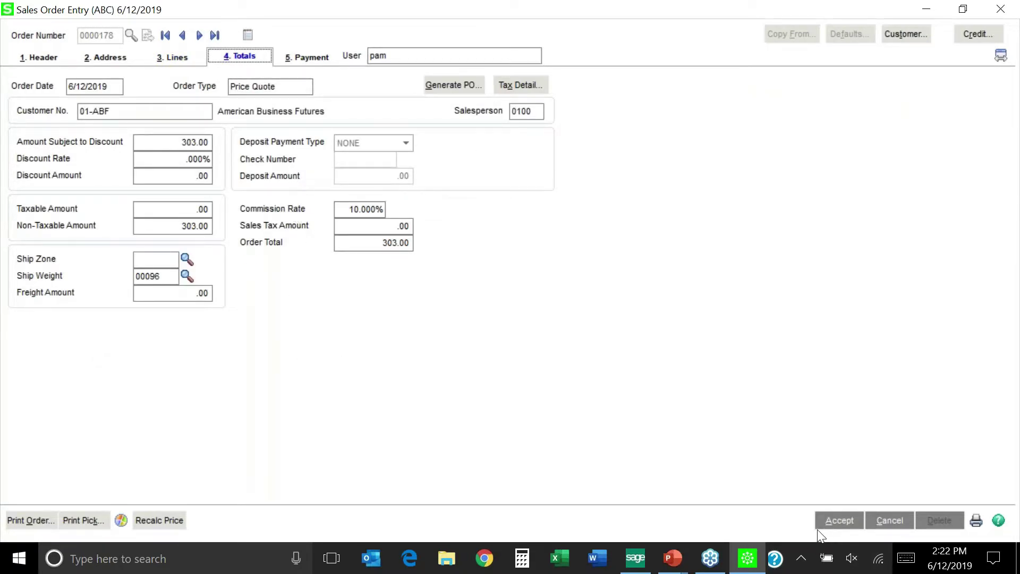
{"action": "left_click", "coordinate": [31, 520]}
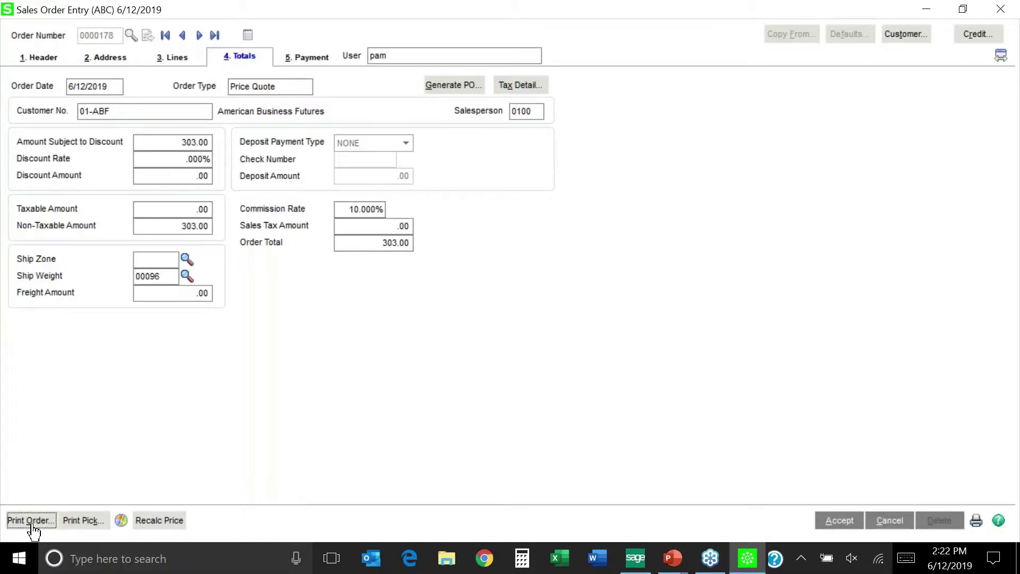
{"action": "left_click", "coordinate": [481, 209]}
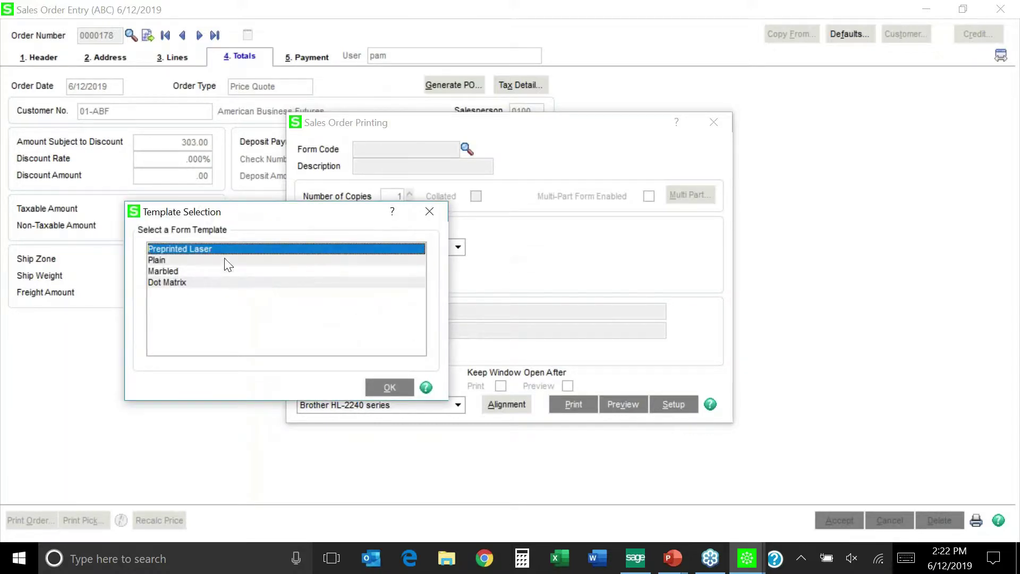
{"action": "left_click", "coordinate": [227, 261]}
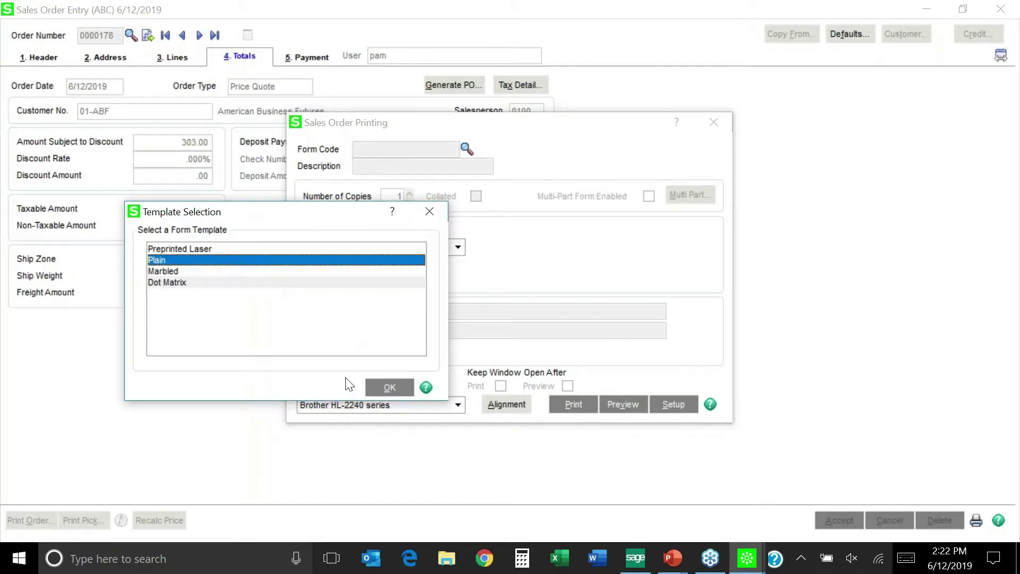
{"action": "left_click", "coordinate": [387, 390]}
{"action": "left_click", "coordinate": [615, 408]}
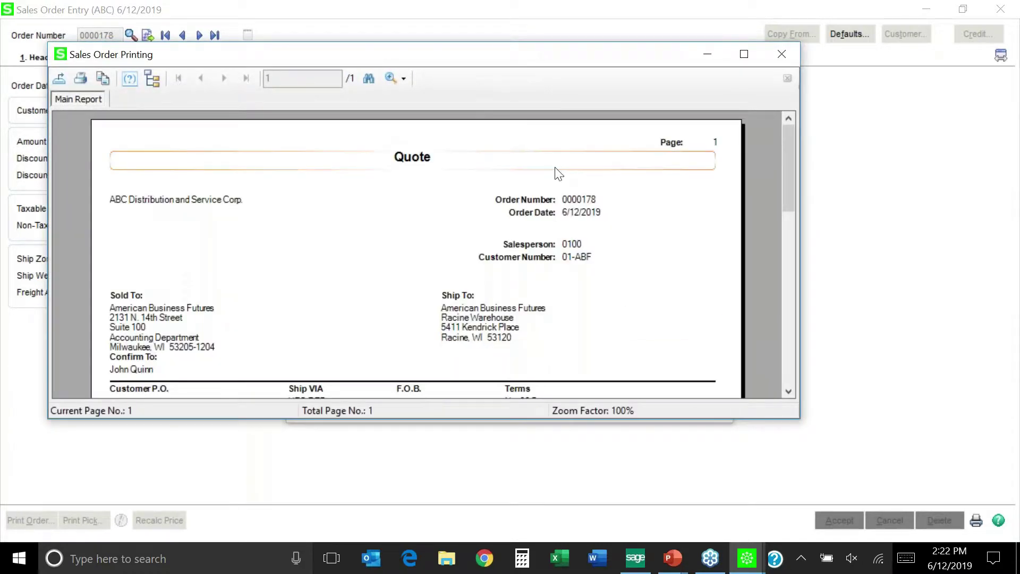
- Examine the enlarged quote preview from its header and item lines down to the order totals, and close the preview
{"action": "left_click", "coordinate": [745, 54]}
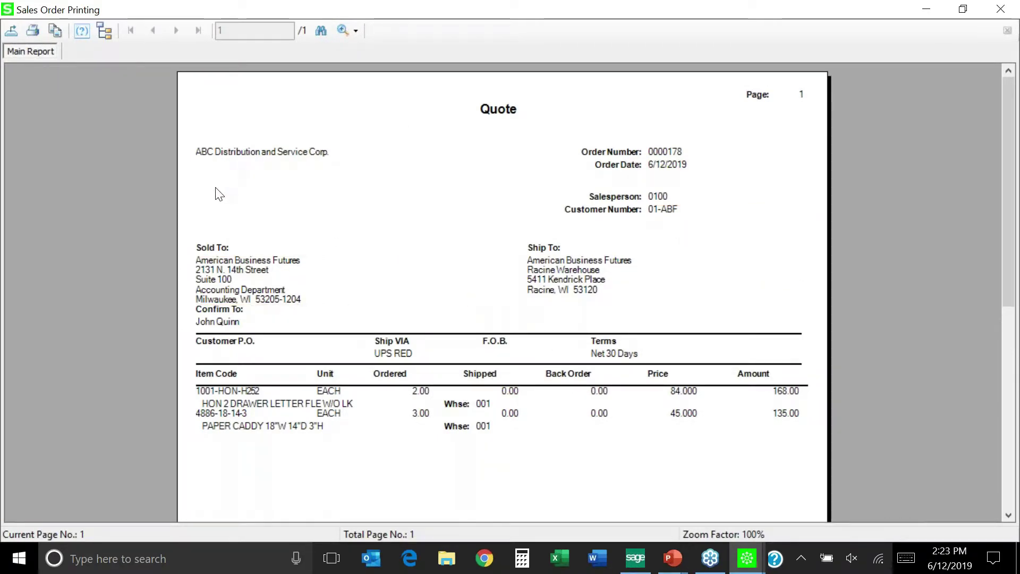
{"action": "scroll", "coordinate": [351, 425], "scroll_direction": "down", "scroll_amount": 3}
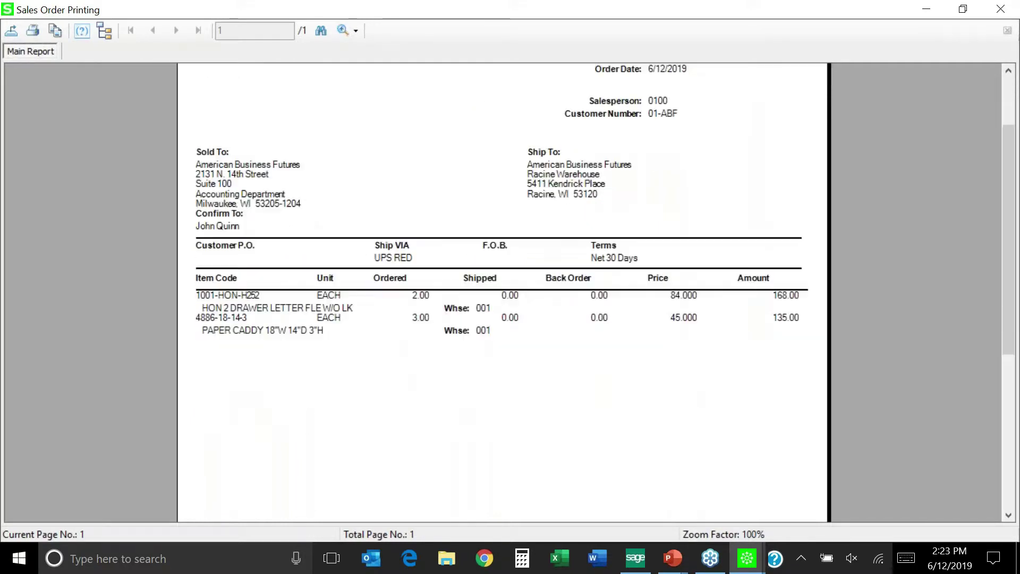
{"action": "scroll", "coordinate": [420, 412], "scroll_direction": "down", "scroll_amount": 5}
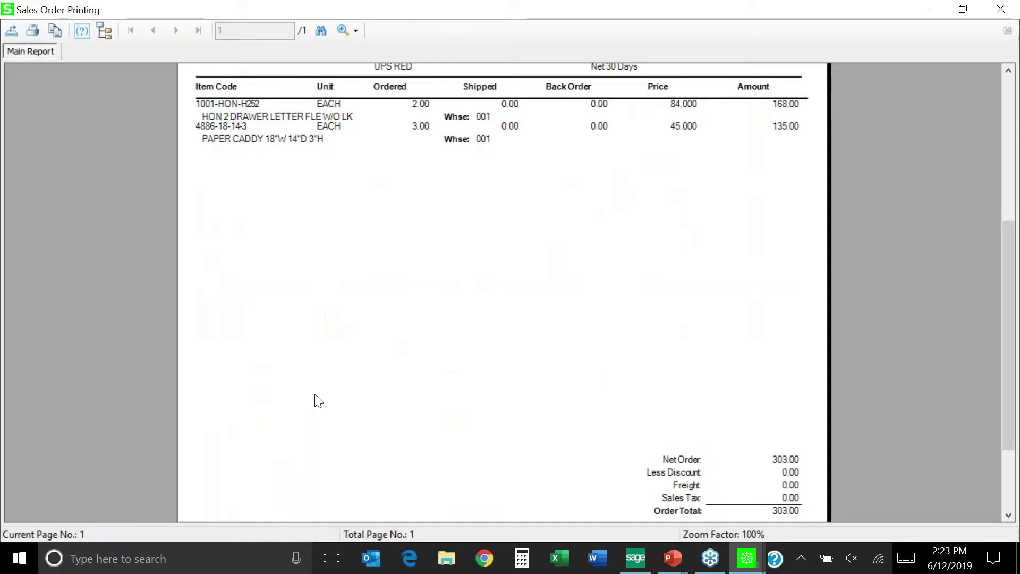
{"action": "scroll", "coordinate": [318, 401], "scroll_direction": "up", "scroll_amount": 3}
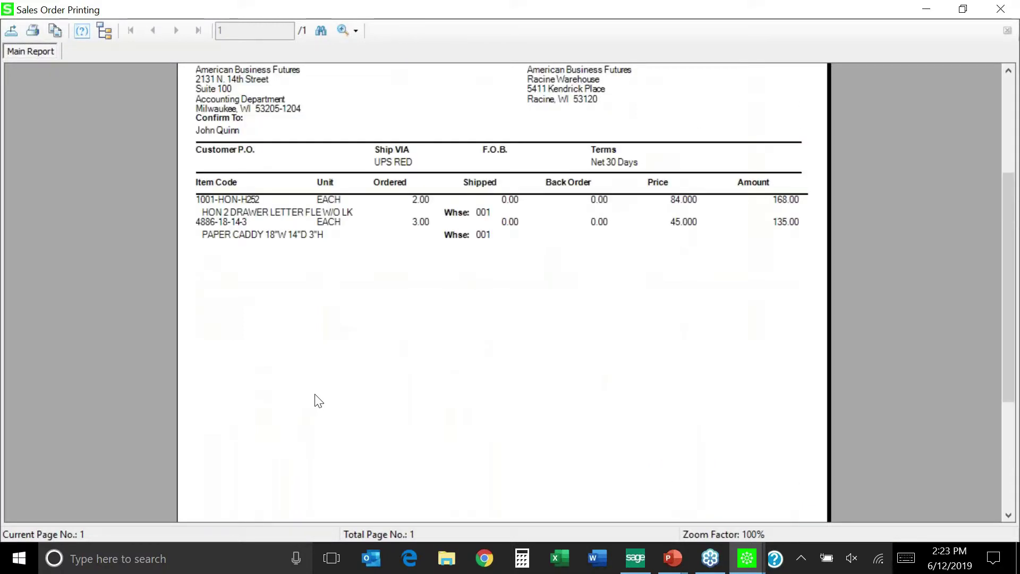
{"action": "scroll", "coordinate": [318, 401], "scroll_direction": "up", "scroll_amount": 3}
{"action": "scroll", "coordinate": [318, 402], "scroll_direction": "down", "scroll_amount": 6}
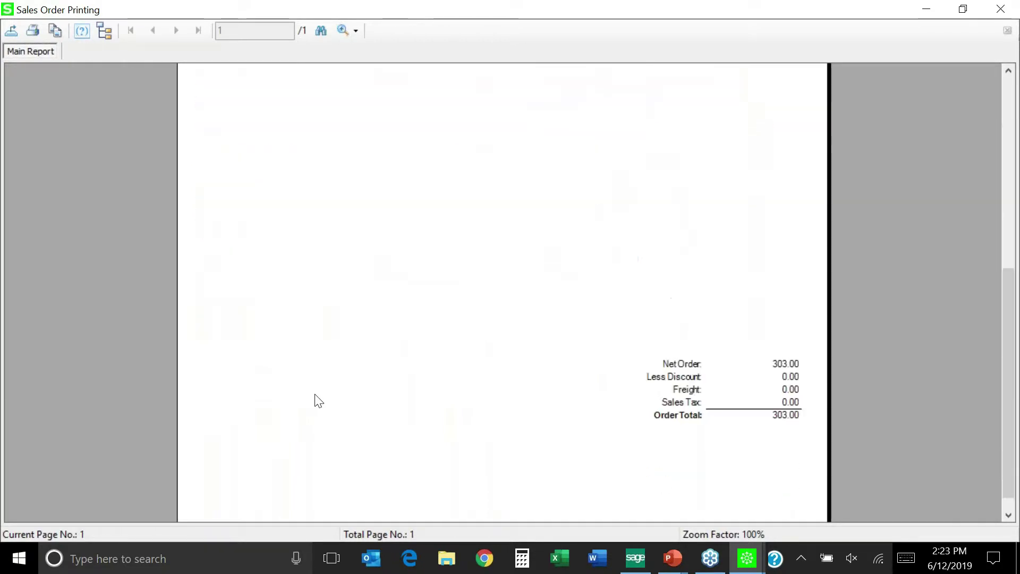
{"action": "scroll", "coordinate": [318, 402], "scroll_direction": "down", "scroll_amount": 1}
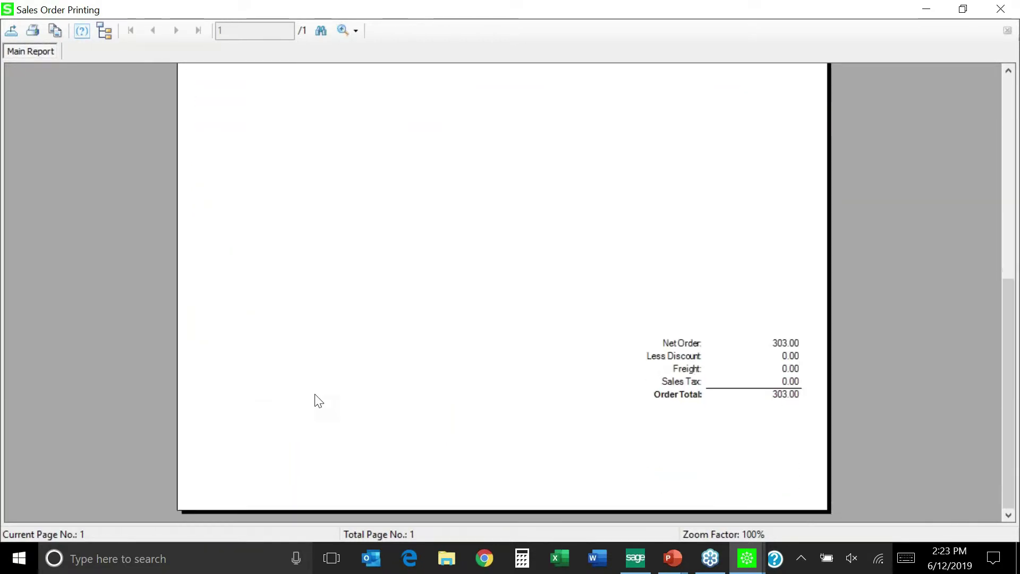
{"action": "scroll", "coordinate": [318, 401], "scroll_direction": "up", "scroll_amount": 12}
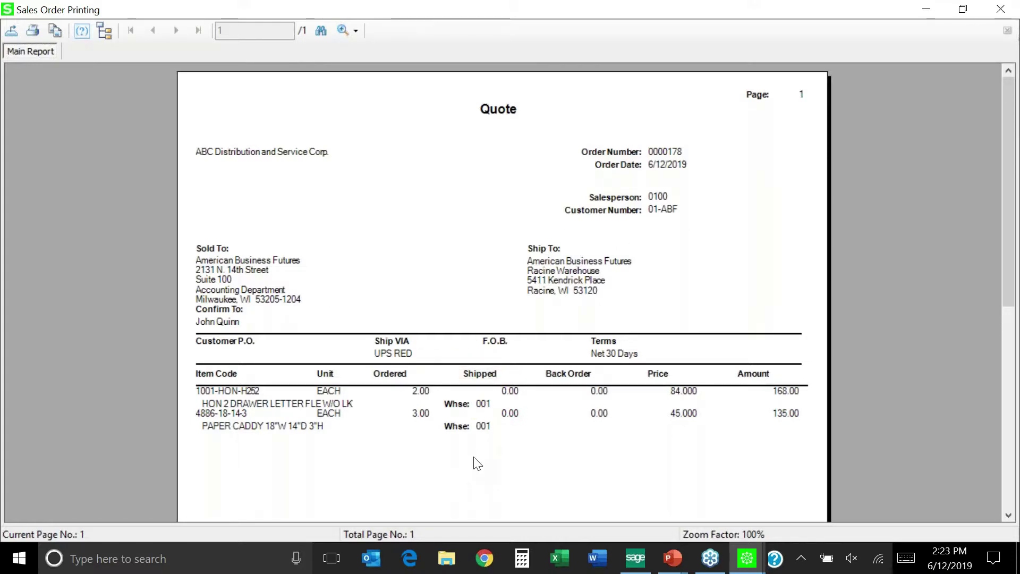
{"action": "scroll", "coordinate": [460, 477], "scroll_direction": "down", "scroll_amount": 8}
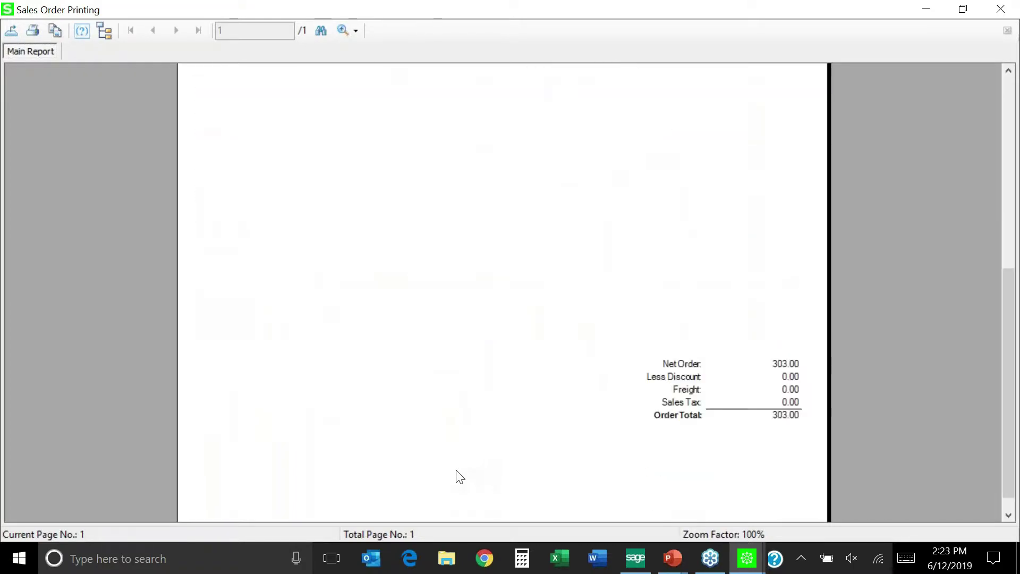
{"action": "scroll", "coordinate": [460, 477], "scroll_direction": "down", "scroll_amount": 1}
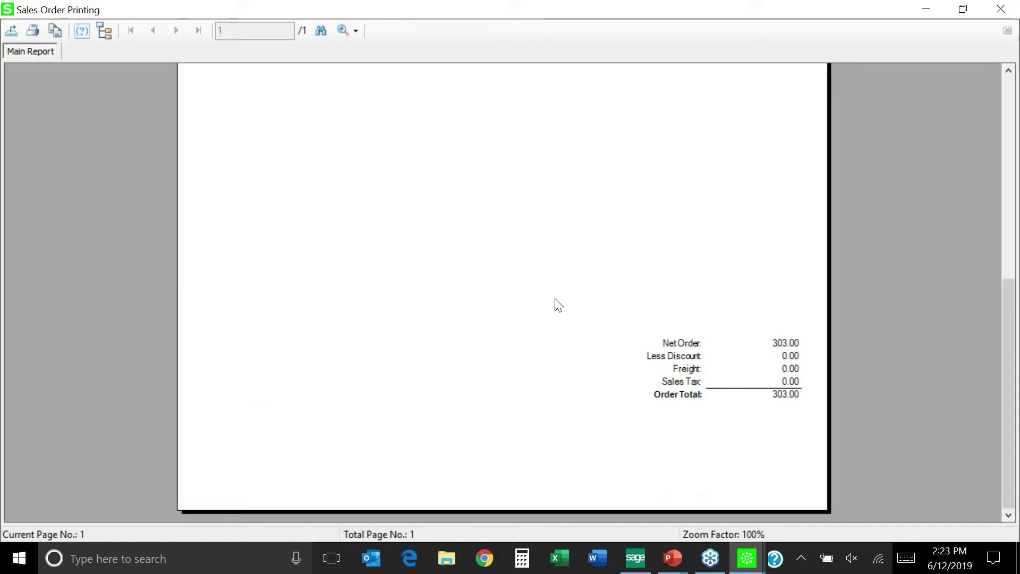
{"action": "scroll", "coordinate": [553, 302], "scroll_direction": "up", "scroll_amount": 10}
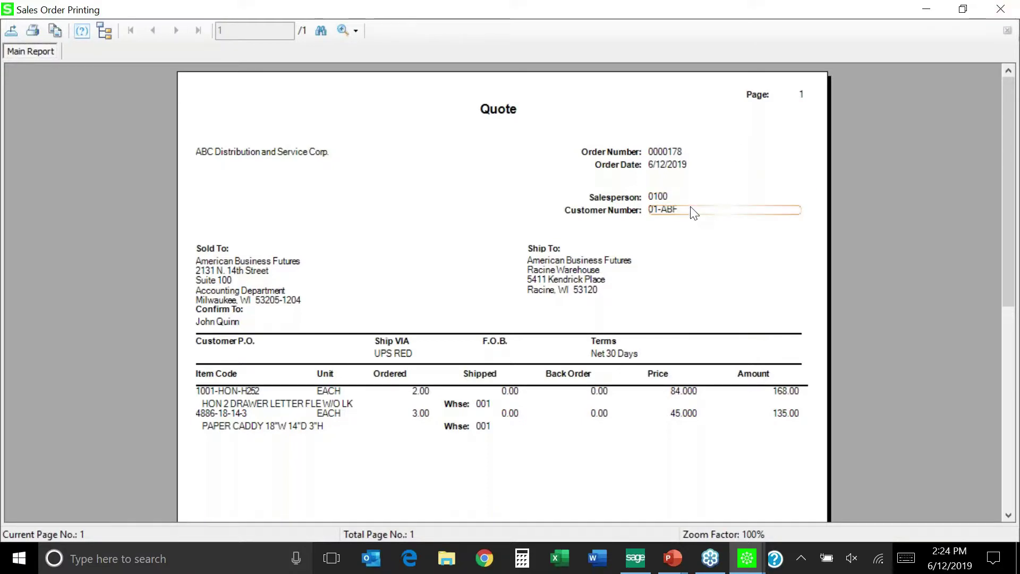
{"action": "left_click", "coordinate": [1000, 9]}
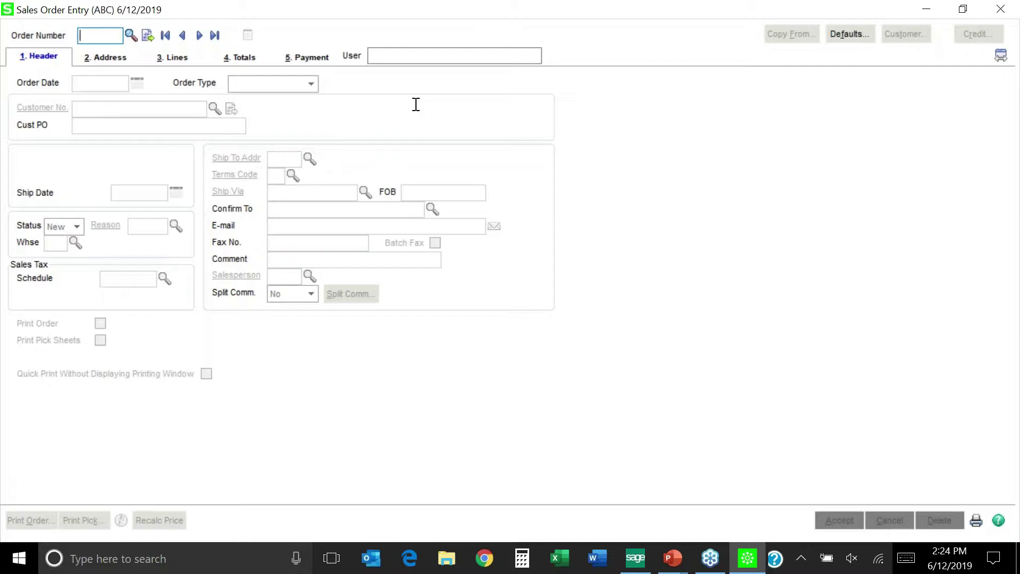
- Reopen the American Business Futures quote dated 6/12/2019 from the order list
{"action": "left_click", "coordinate": [130, 37]}
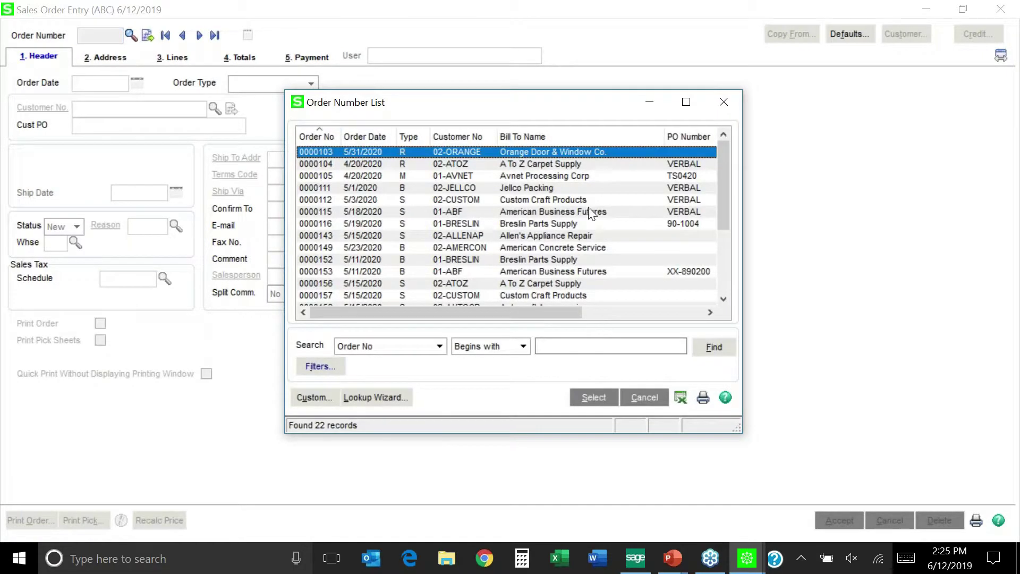
{"action": "left_click_drag", "start_coordinate": [722, 196], "coordinate": [721, 306]}
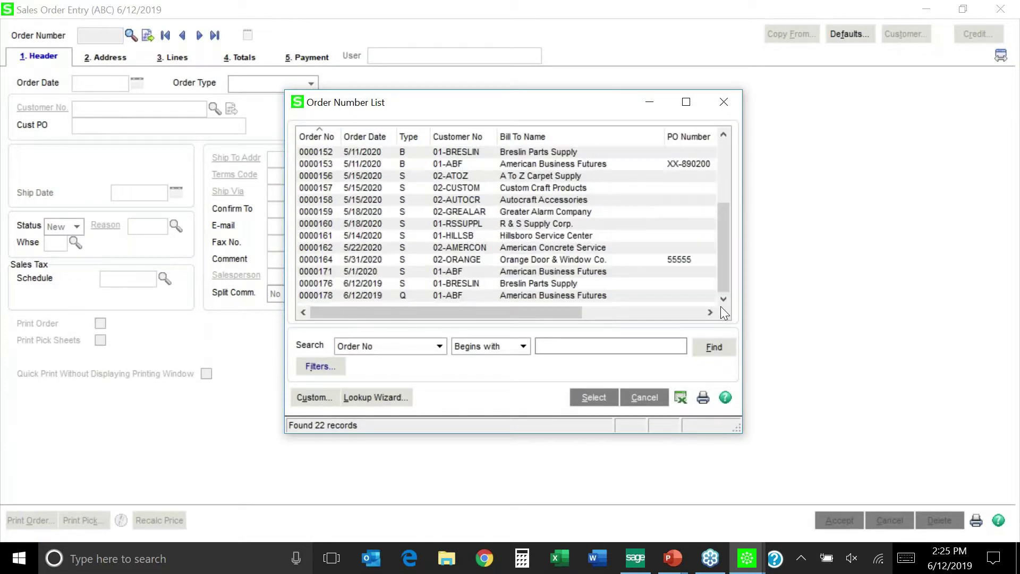
{"action": "left_click", "coordinate": [372, 295]}
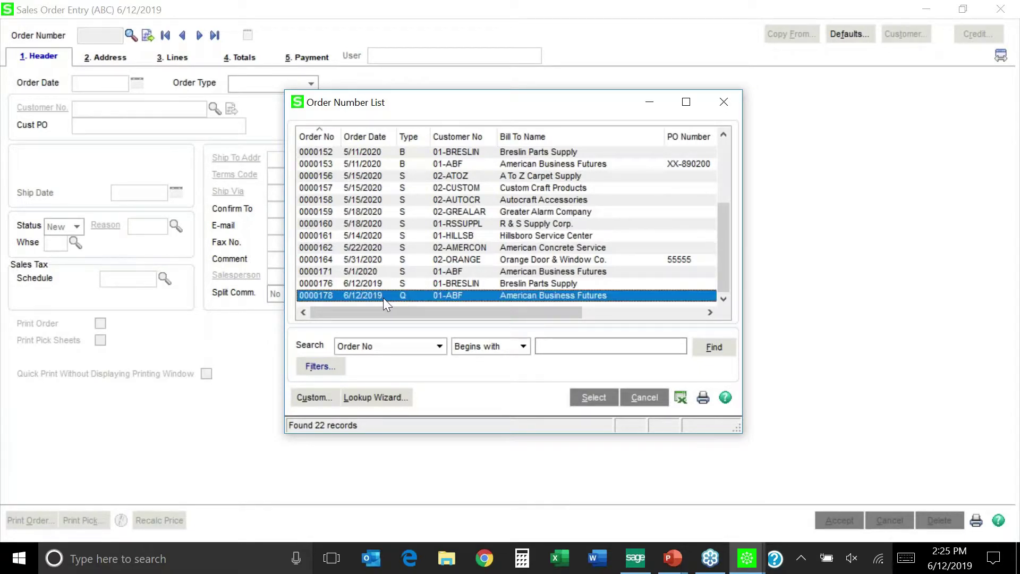
{"action": "double_click", "coordinate": [385, 296]}
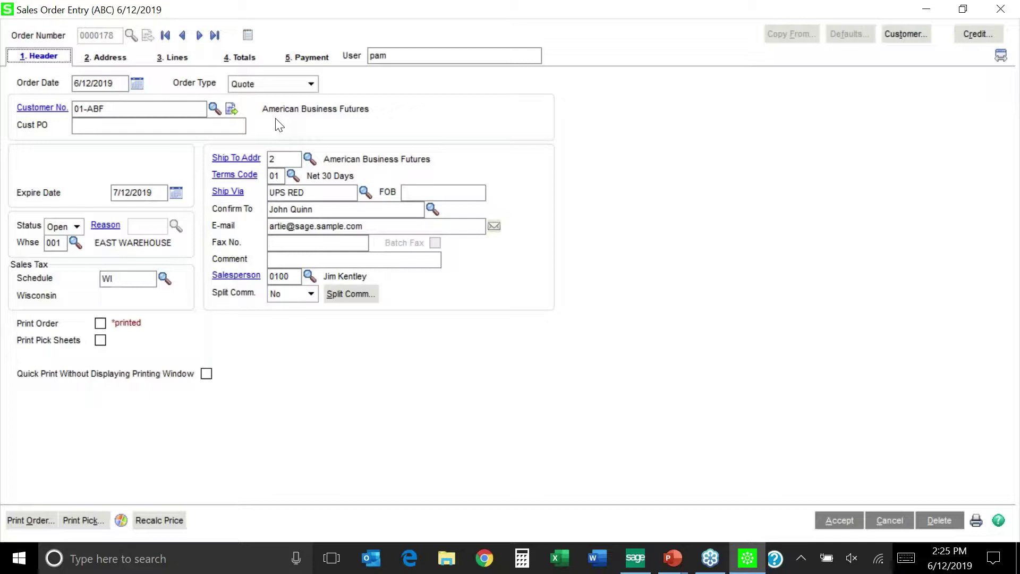
- Set the ordered quantity of item 4886-18-14-3 on the second quote line to 2, accepting the quantity entered
{"action": "left_click", "coordinate": [174, 59]}
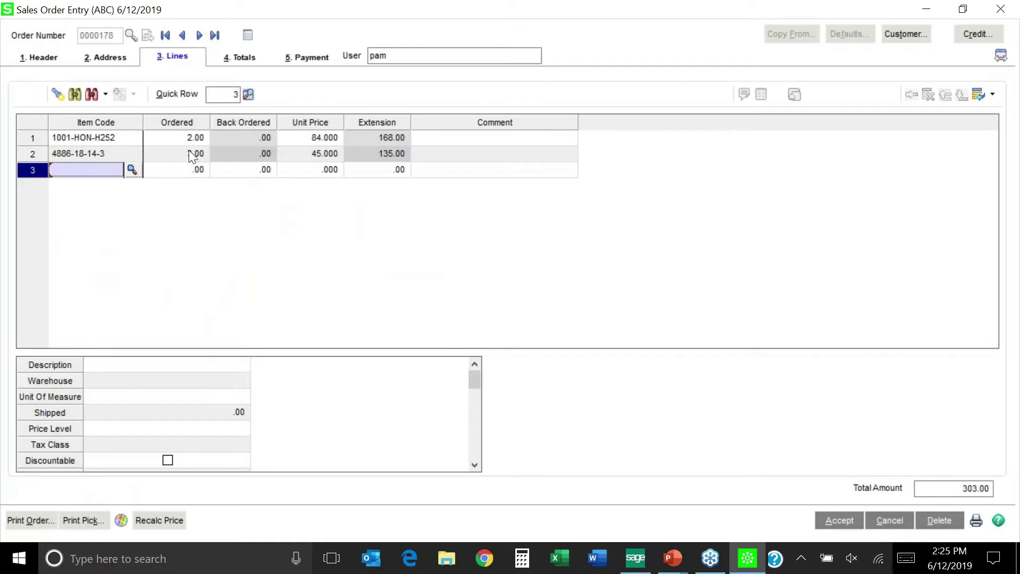
{"action": "left_click", "coordinate": [189, 155]}
{"action": "type", "text": "2"}
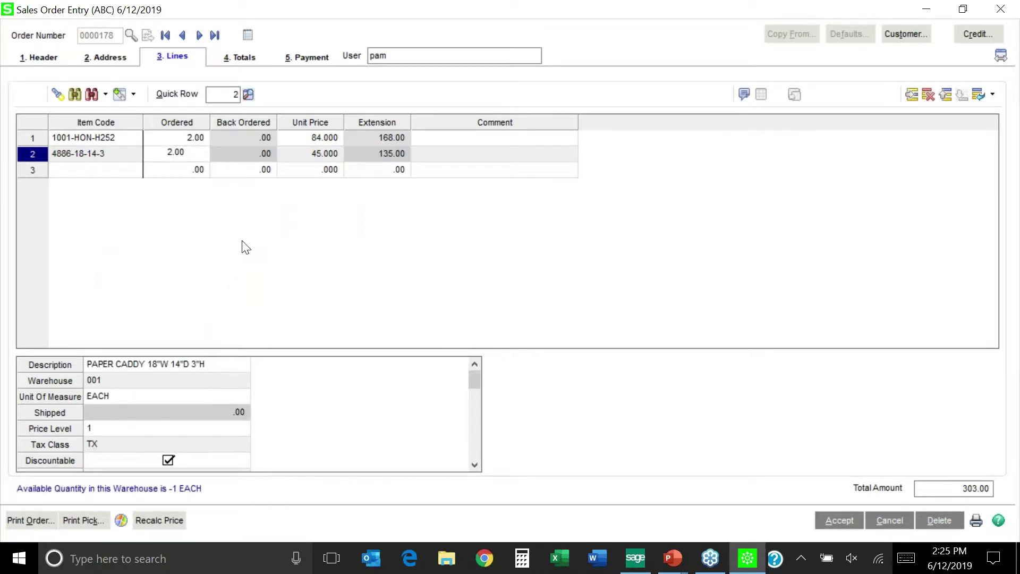
{"action": "key", "text": "Tab"}
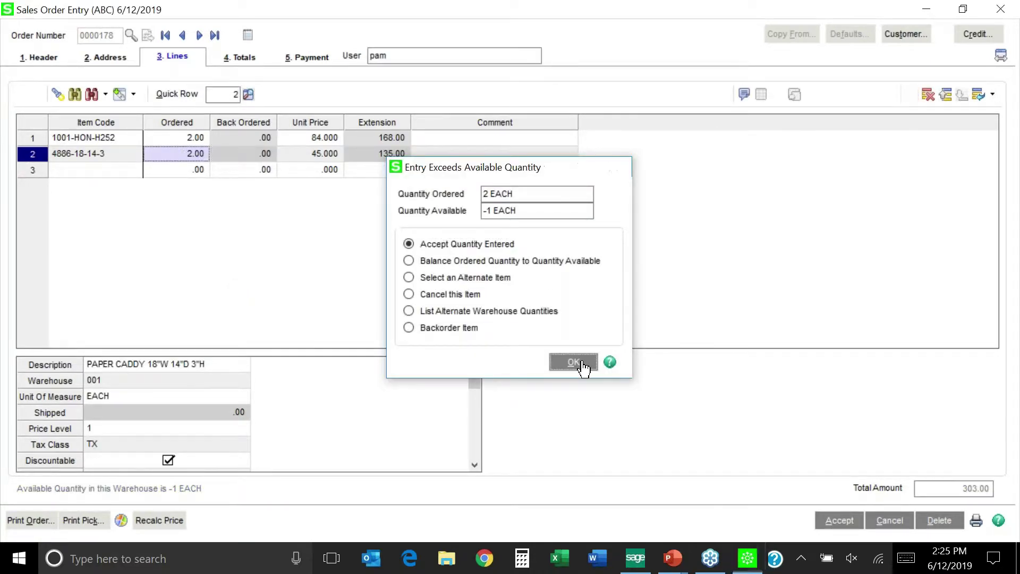
{"action": "left_click", "coordinate": [574, 362]}
- Change the quote's order type to Standard Order and check its item lines and header
{"action": "left_click", "coordinate": [42, 58]}
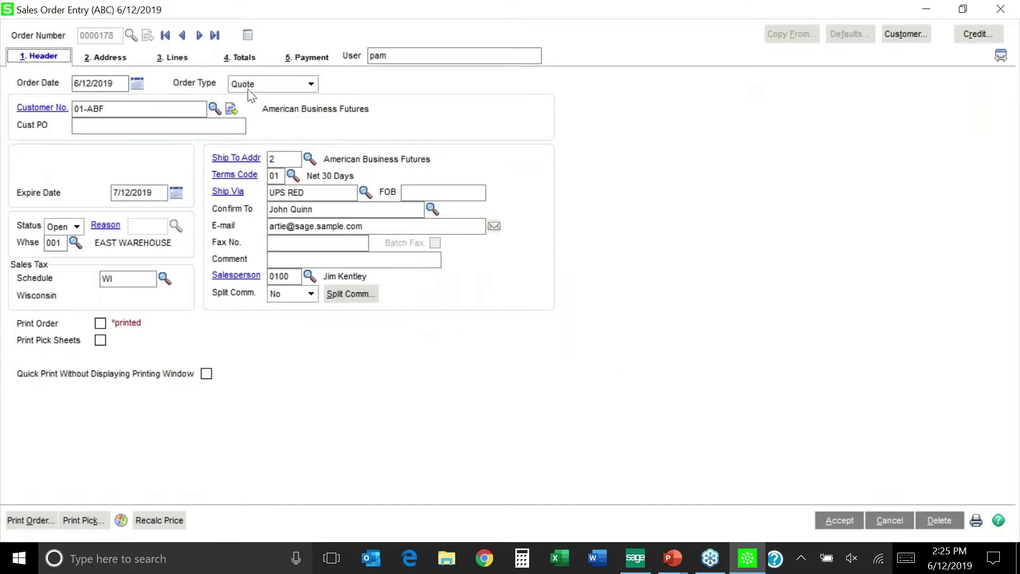
{"action": "left_click", "coordinate": [311, 84]}
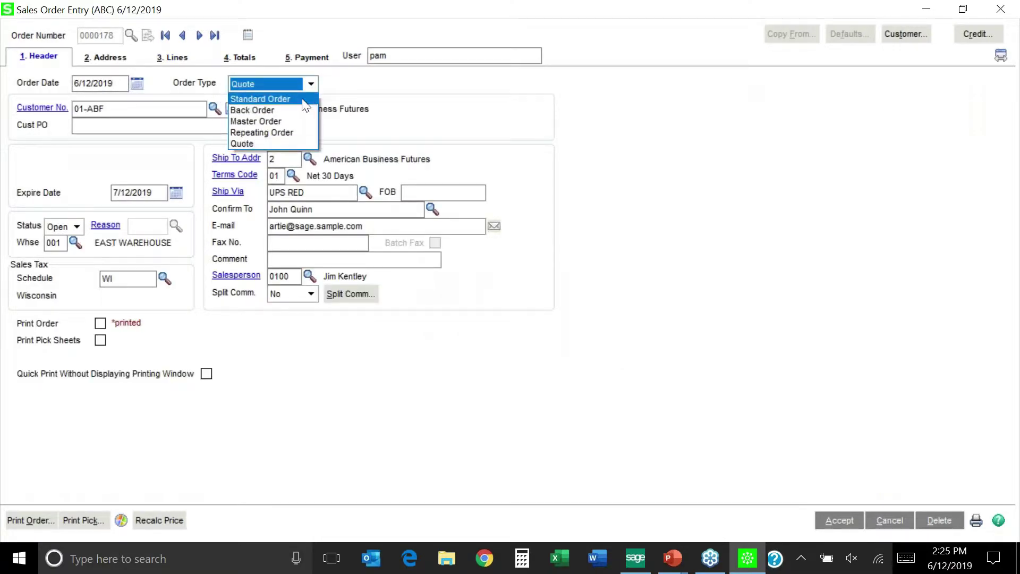
{"action": "left_click", "coordinate": [302, 99]}
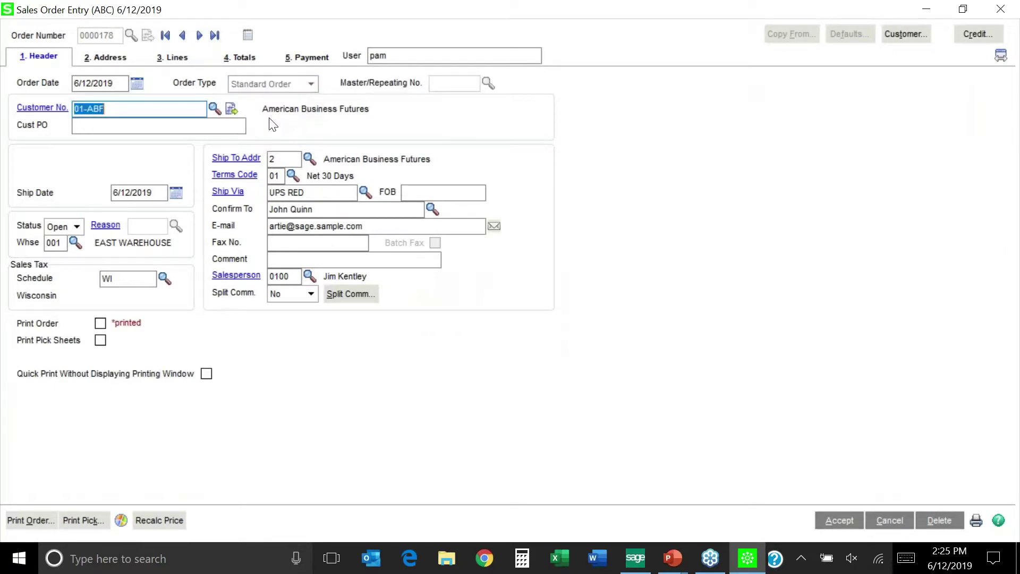
{"action": "key", "text": "Tab"}
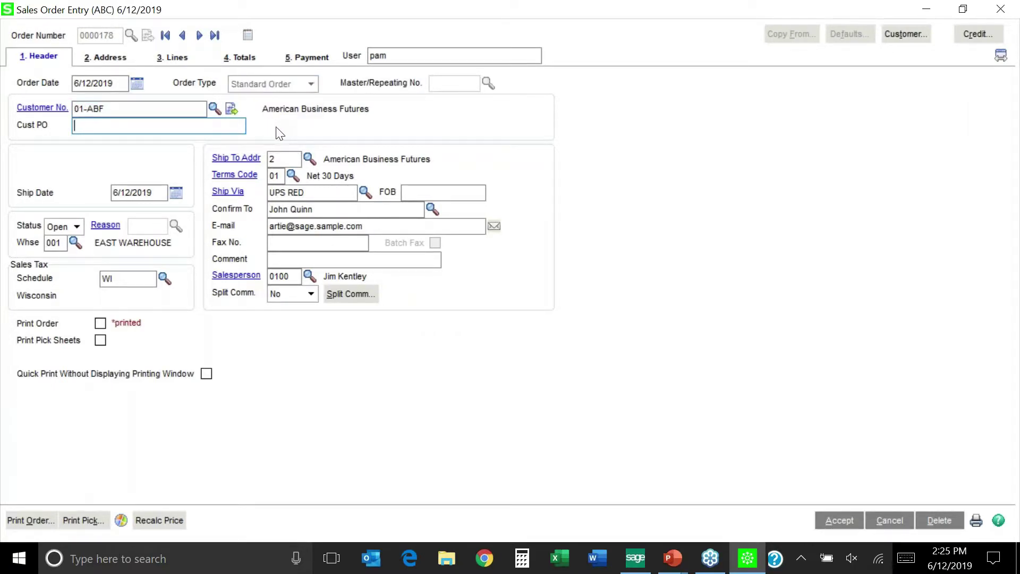
{"action": "left_click", "coordinate": [176, 64]}
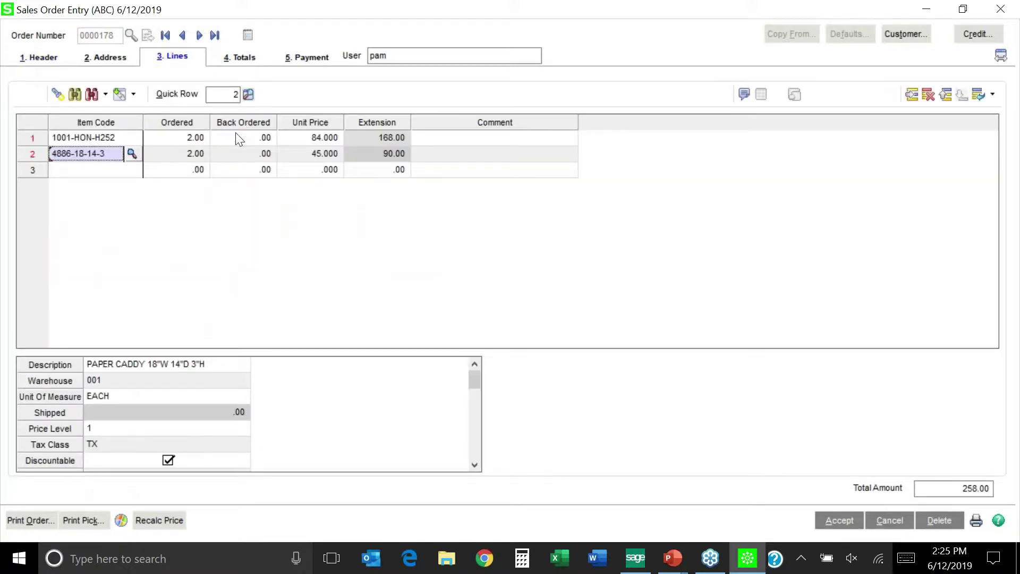
{"action": "left_click", "coordinate": [41, 58]}
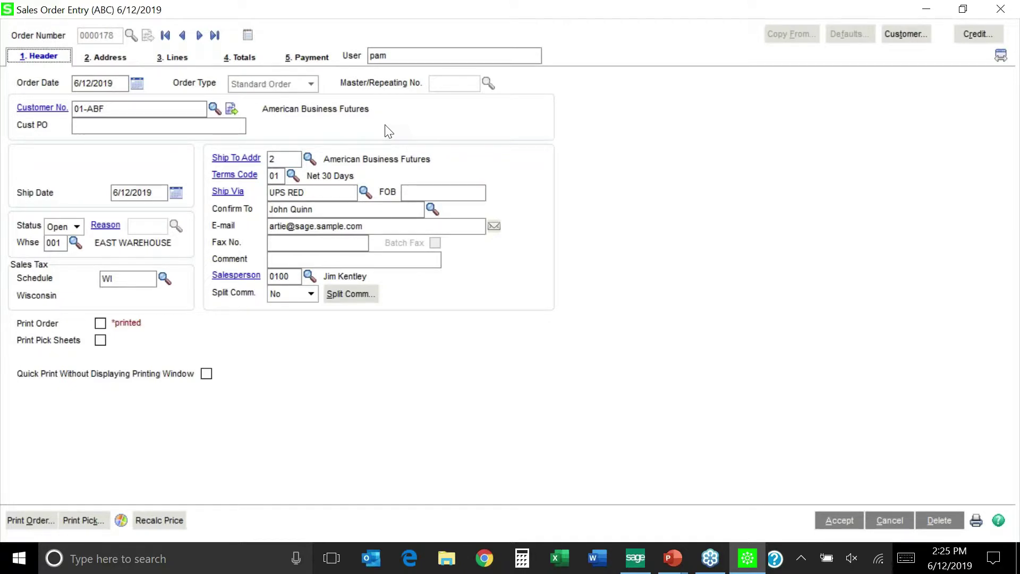
- Start an order memo with the code APPROVAL and a description stating which quote was approved and by whom
{"action": "left_click", "coordinate": [248, 36]}
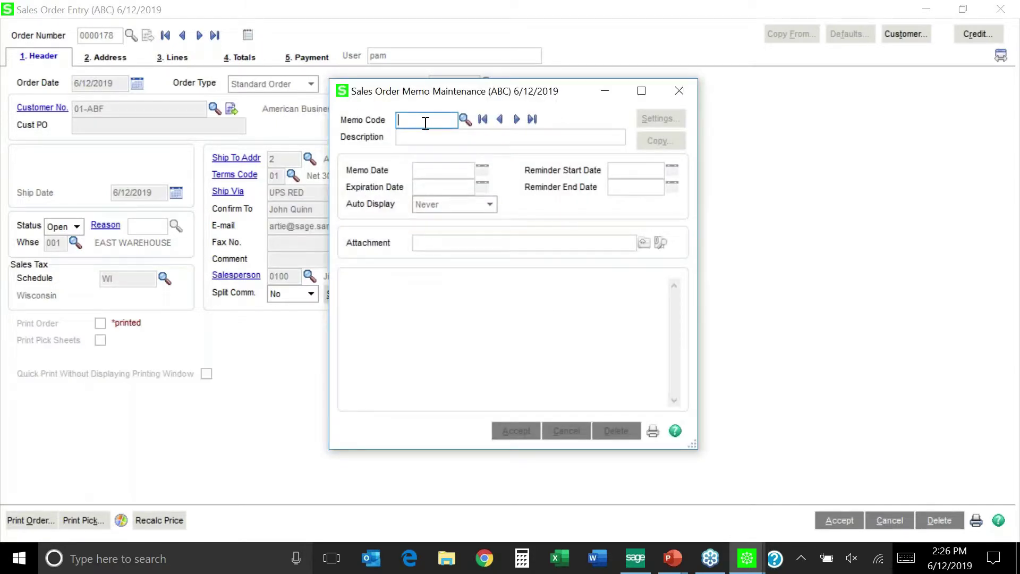
{"action": "type", "text": "APPROVAL"}
{"action": "left_click", "coordinate": [411, 139]}
{"action": "type", "text": "Appr"}
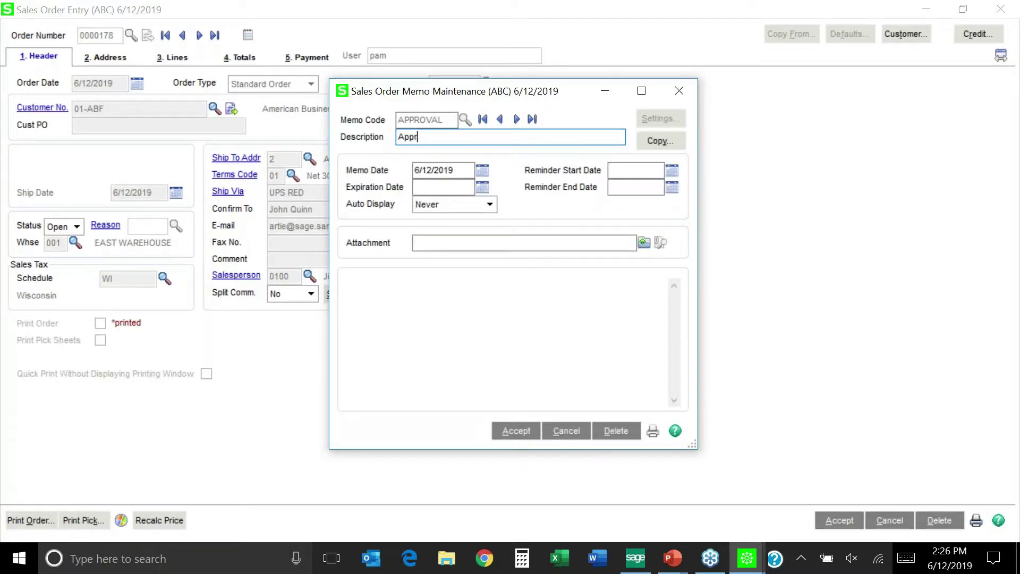
{"action": "type", "text": "oval of quote 178 by Pam"}
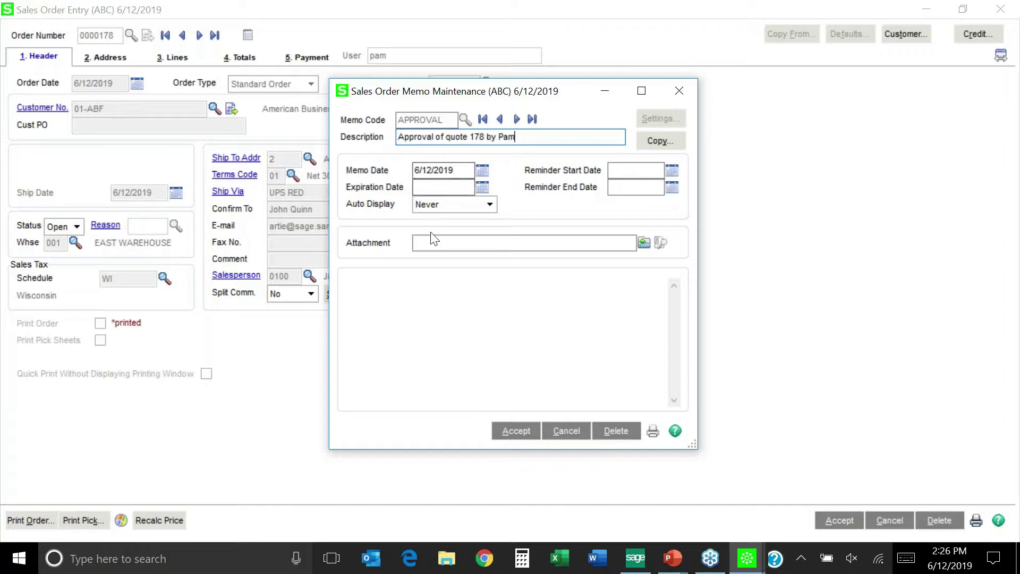
- Enter the placeholder text "kdiaoonnv diofo" as the memo body, save the memo and close memo maintenance
{"action": "left_click", "coordinate": [505, 245]}
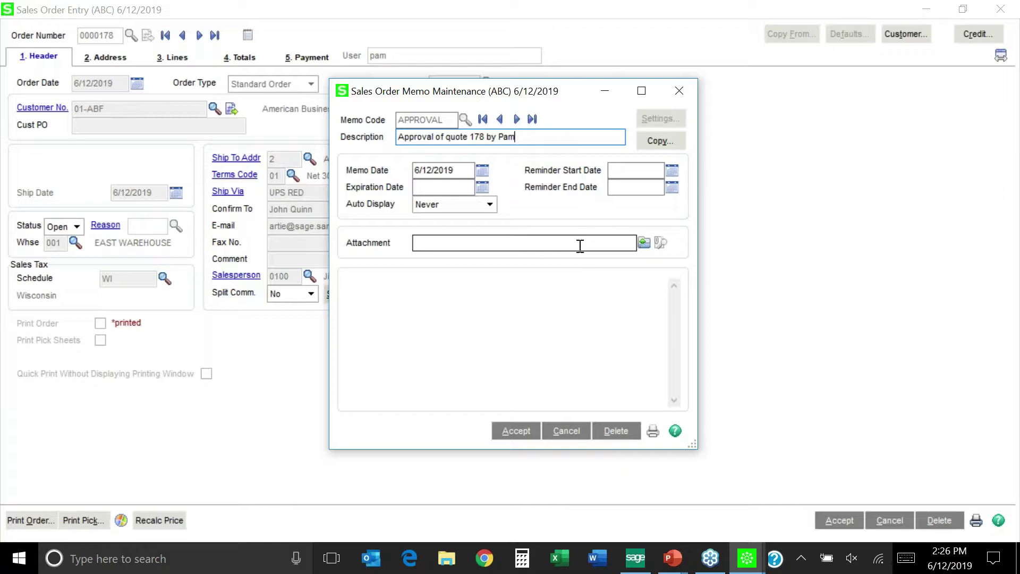
{"action": "left_click", "coordinate": [515, 299]}
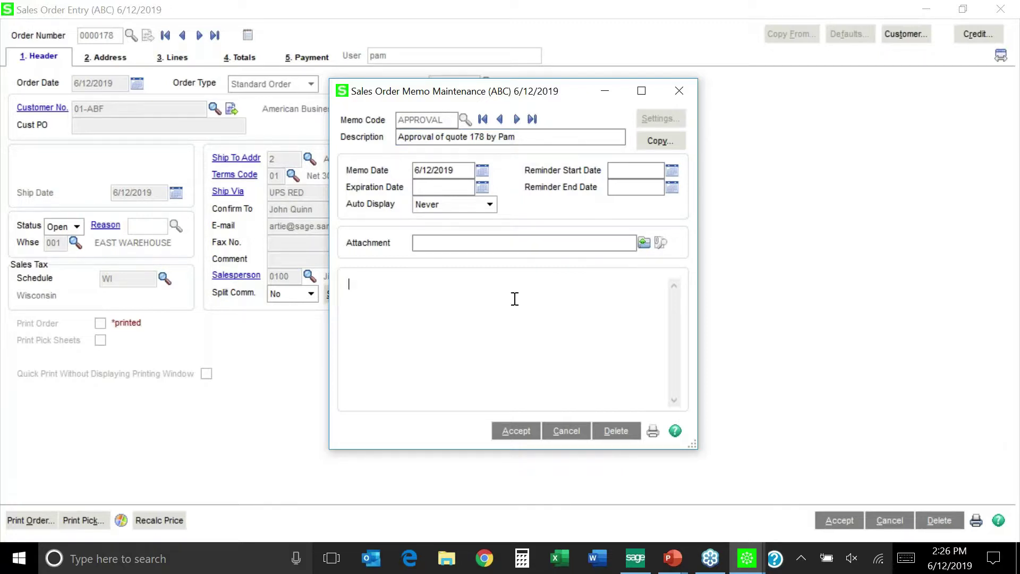
{"action": "type", "text": "kdiaoonnv  diofo"}
{"action": "left_click", "coordinate": [518, 435]}
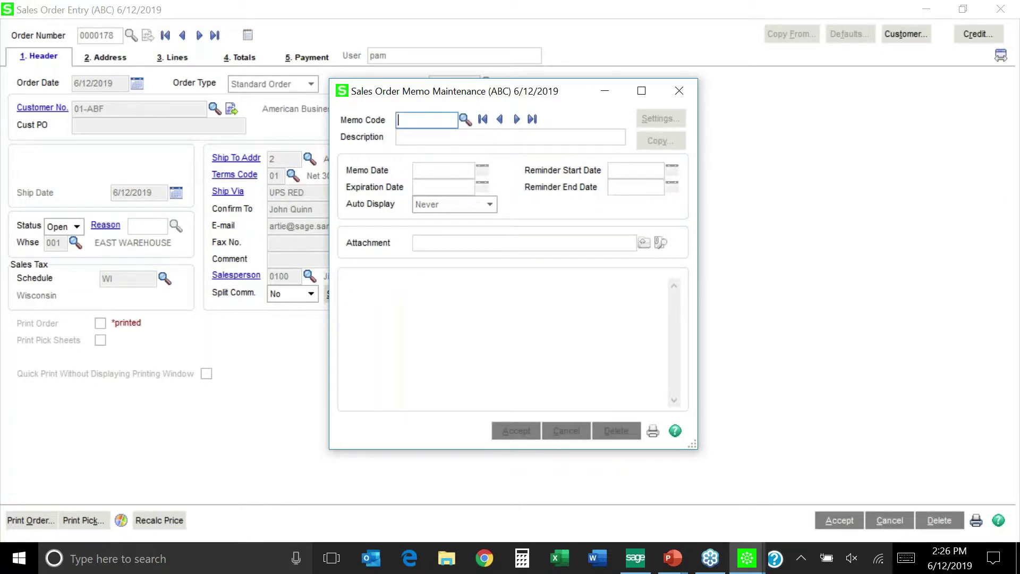
{"action": "left_click", "coordinate": [683, 90]}
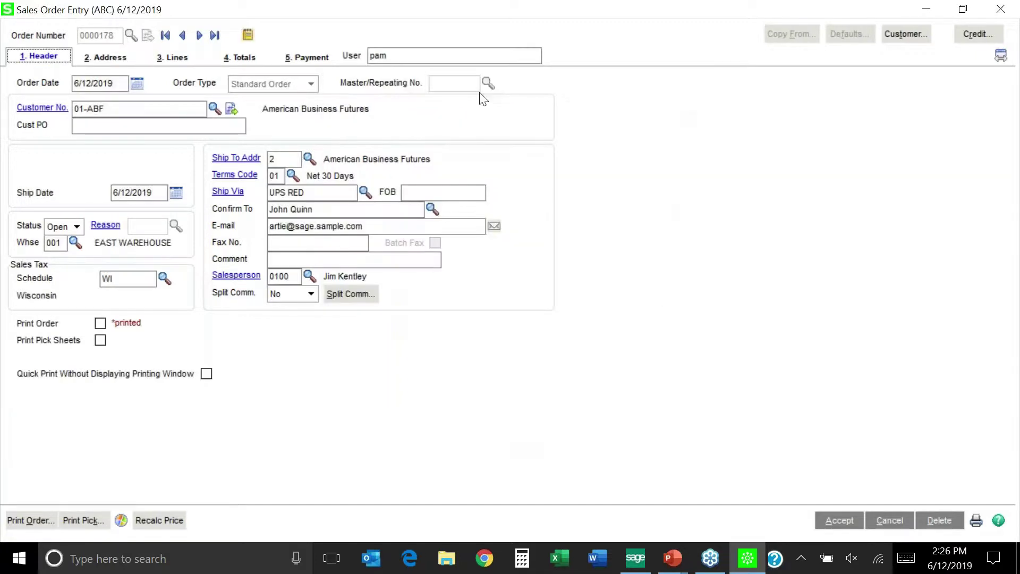
- Review the saved APPROVAL memo on the order and close it
{"action": "left_click", "coordinate": [247, 36]}
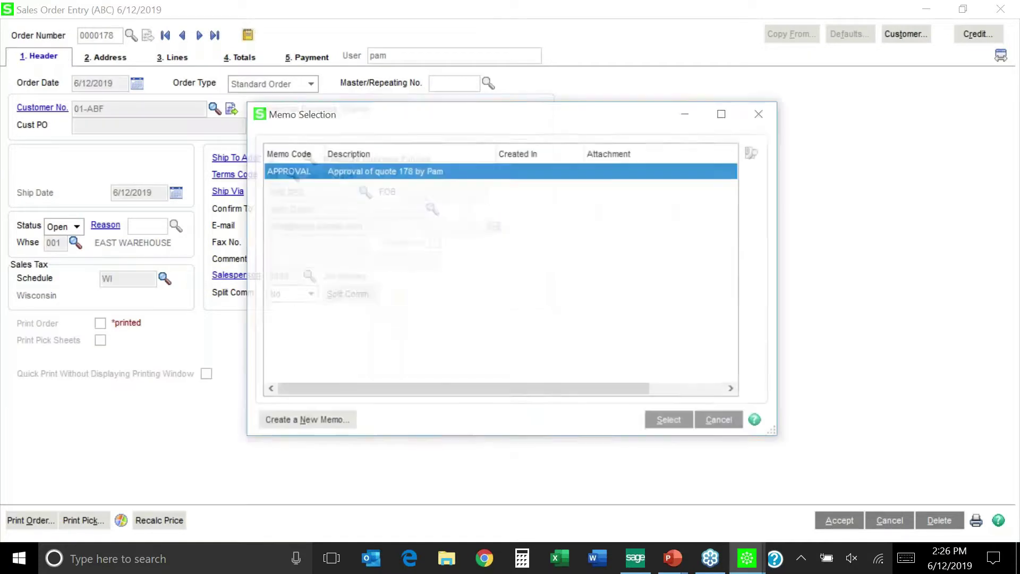
{"action": "double_click", "coordinate": [345, 171]}
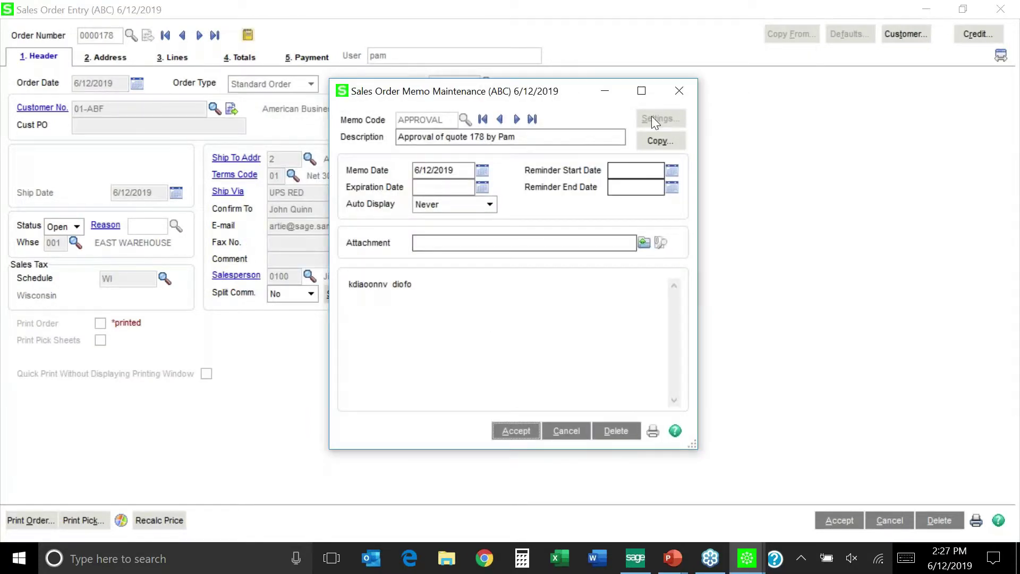
{"action": "left_click", "coordinate": [680, 89]}
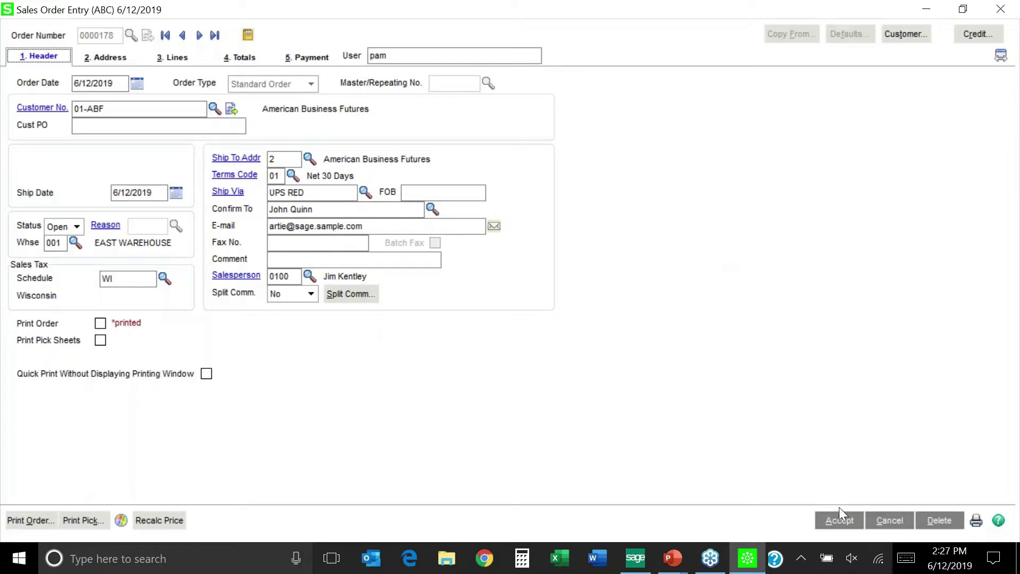
- Save the order, promoting the quote to a standard order, and check the list of existing orders
{"action": "left_click", "coordinate": [838, 523]}
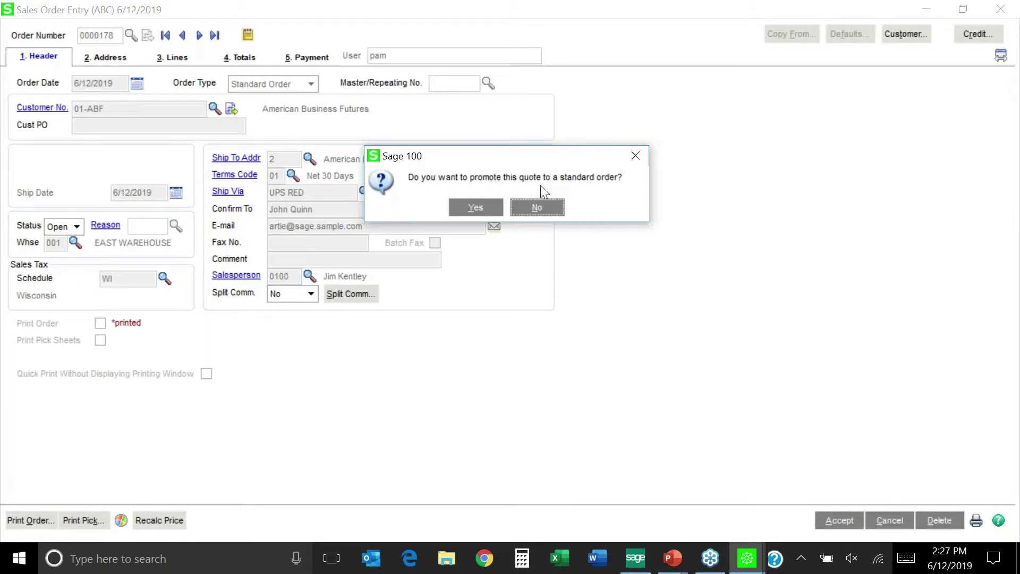
{"action": "left_click", "coordinate": [485, 211]}
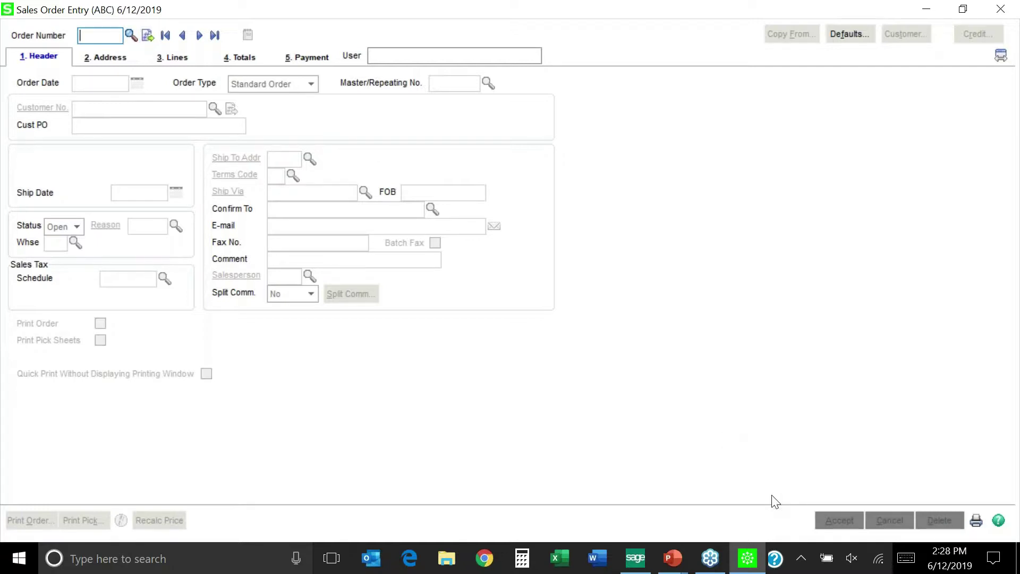
{"action": "left_click", "coordinate": [131, 34]}
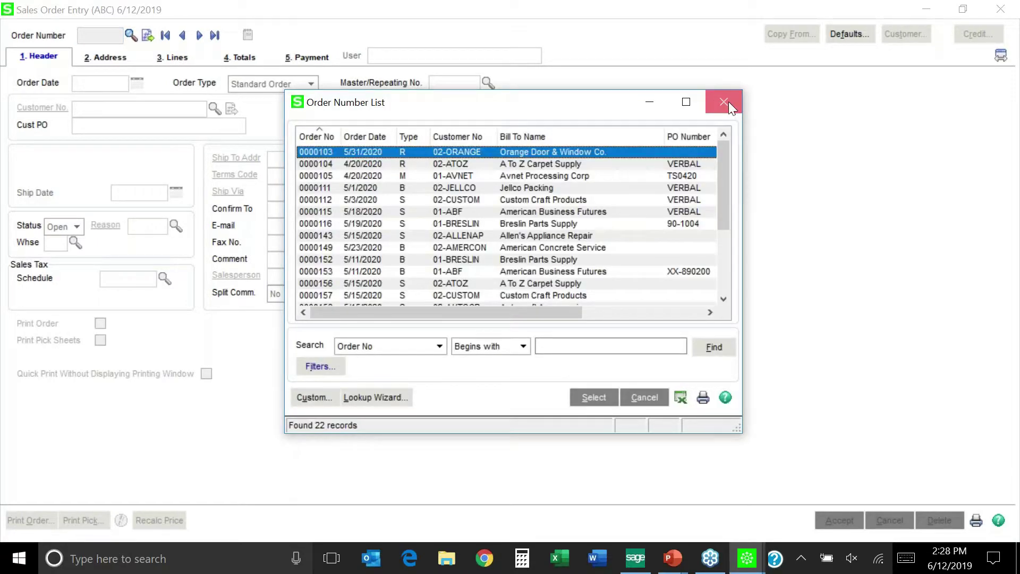
{"action": "left_click", "coordinate": [729, 103]}
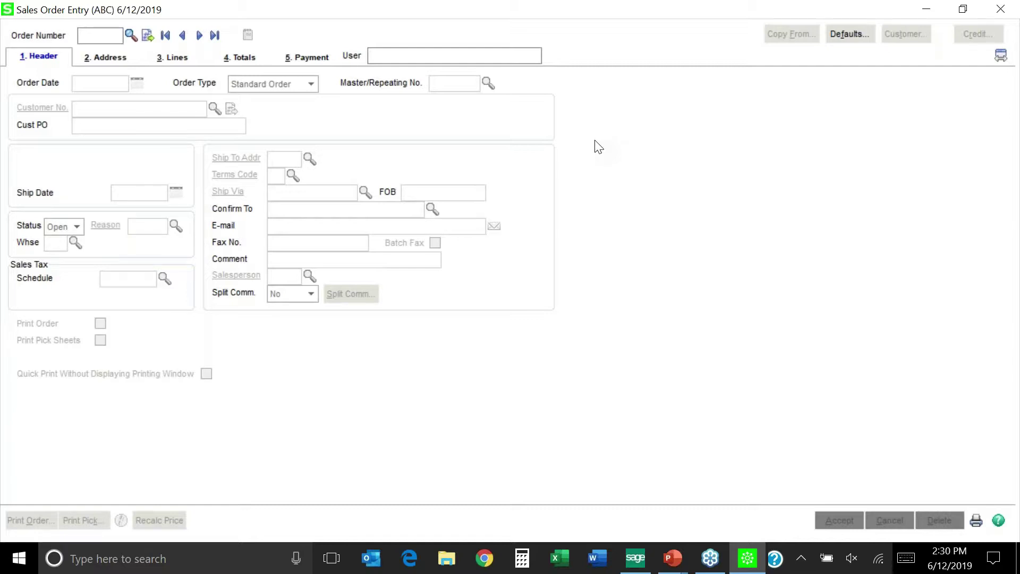
- Create a new order with the next order number as a Master Order for the customer ABS - Sage cloud for invoices
{"action": "left_click", "coordinate": [148, 37]}
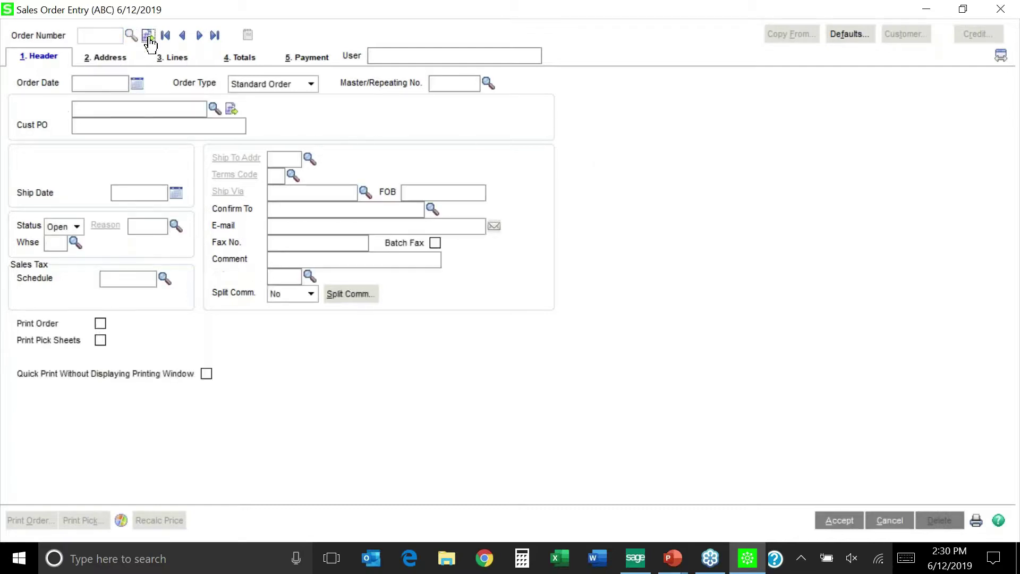
{"action": "left_click", "coordinate": [313, 84]}
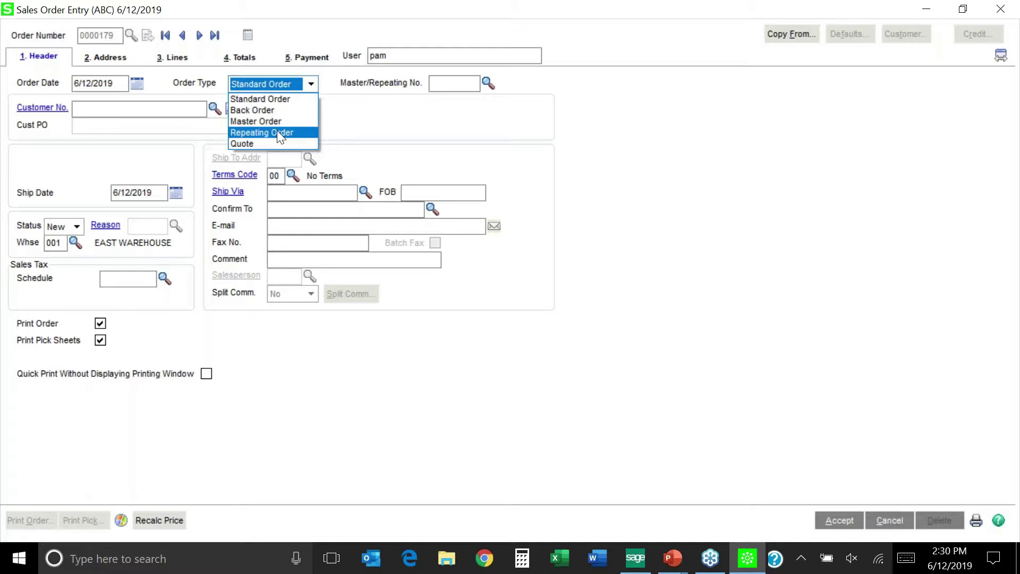
{"action": "left_click", "coordinate": [261, 121]}
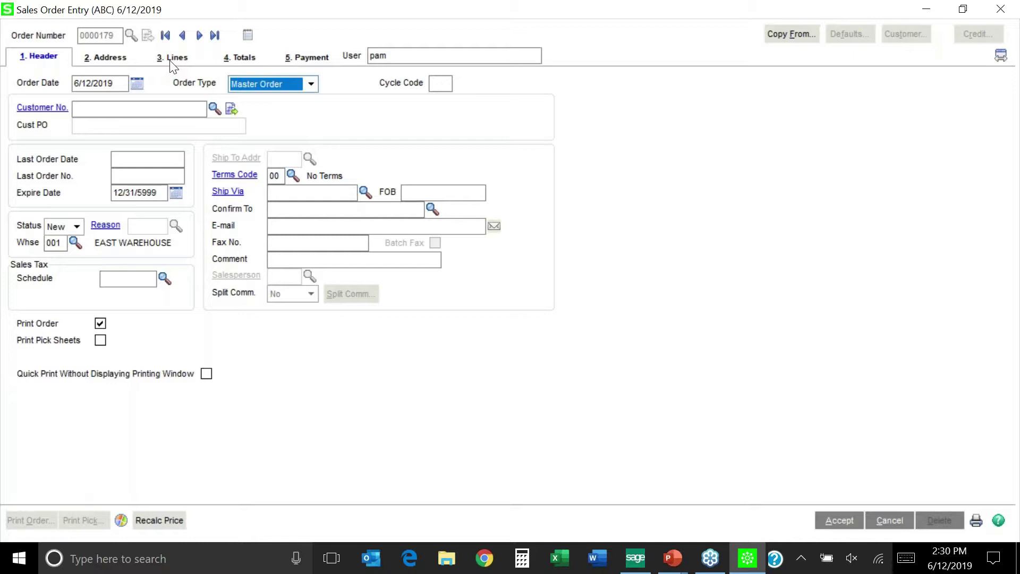
{"action": "left_click", "coordinate": [215, 109]}
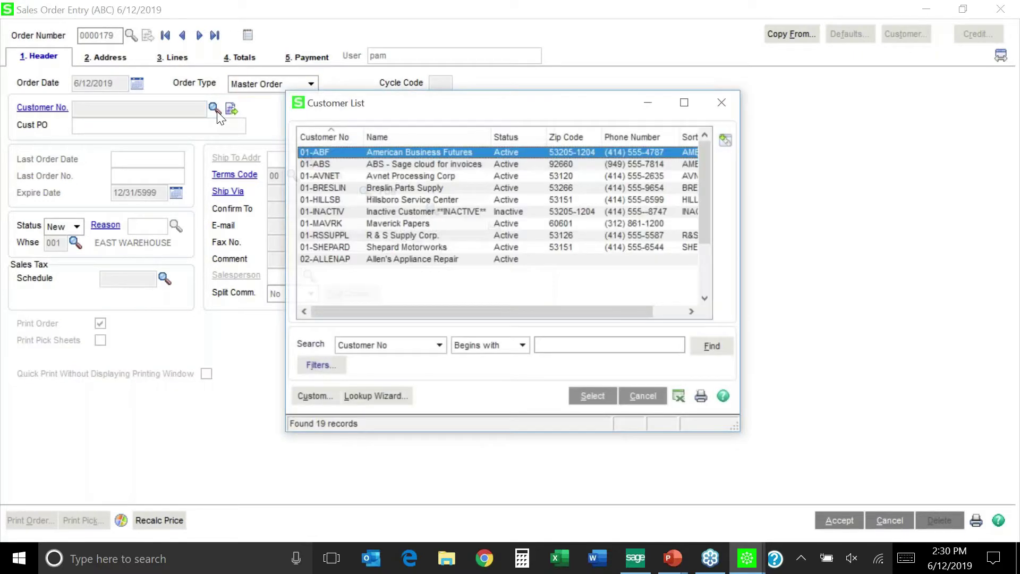
{"action": "double_click", "coordinate": [362, 164]}
- Add item 4886-18-14-3 (paper caddy) to the master order's lines with an original quantity of 100 and unit price 38
{"action": "left_click", "coordinate": [173, 56]}
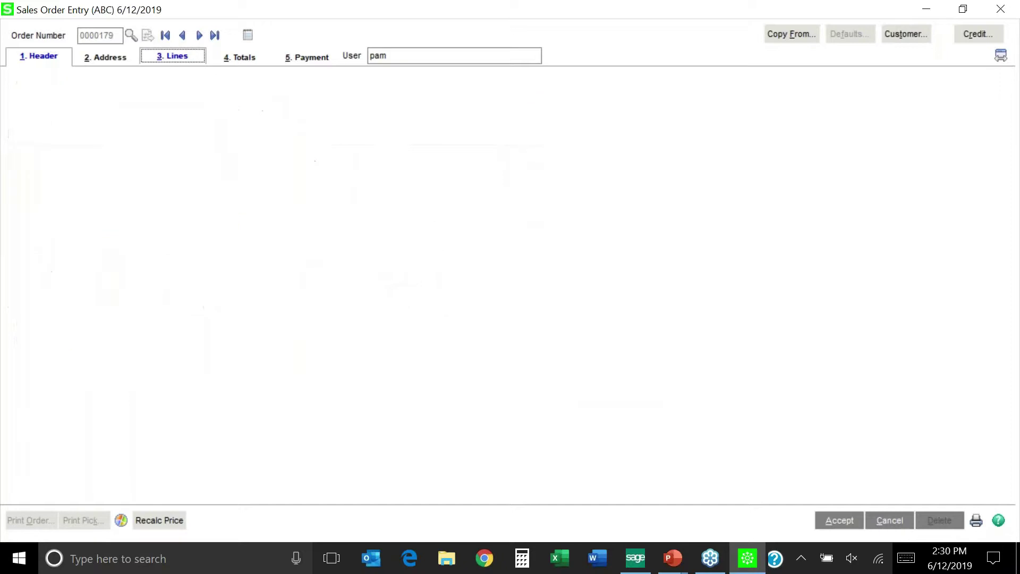
{"action": "left_click", "coordinate": [132, 138]}
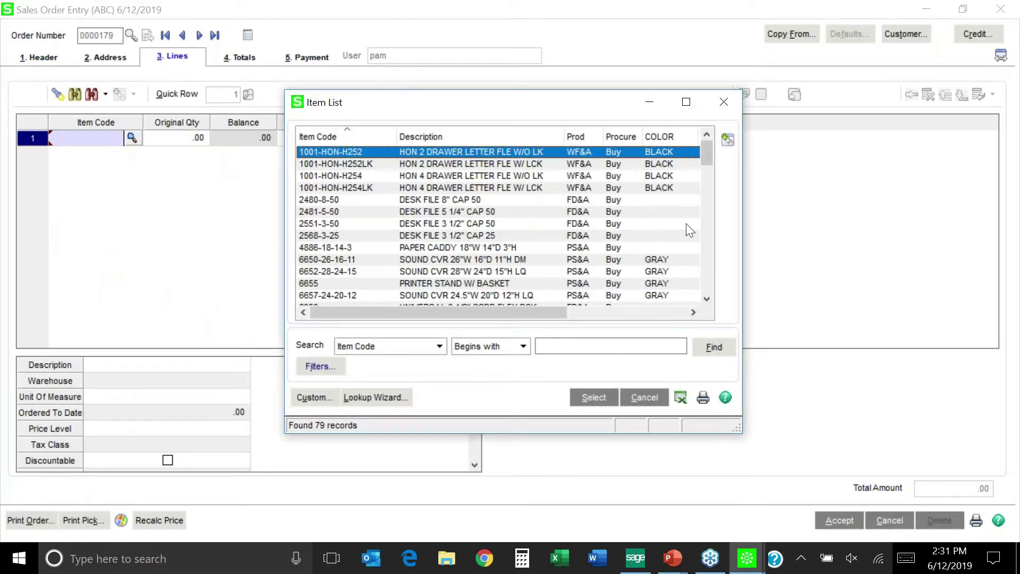
{"action": "left_click", "coordinate": [446, 248]}
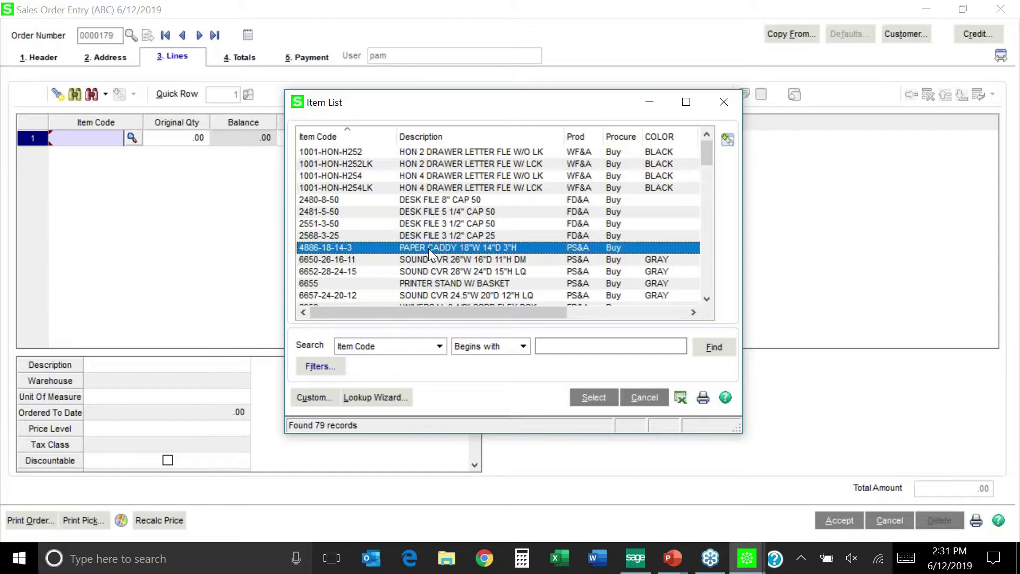
{"action": "double_click", "coordinate": [429, 248]}
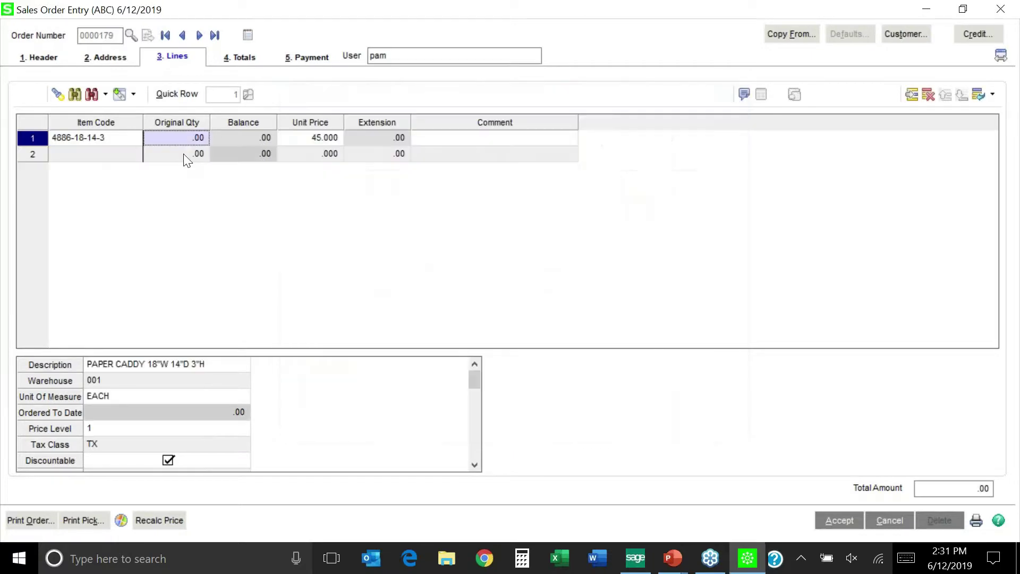
{"action": "type", "text": "100"}
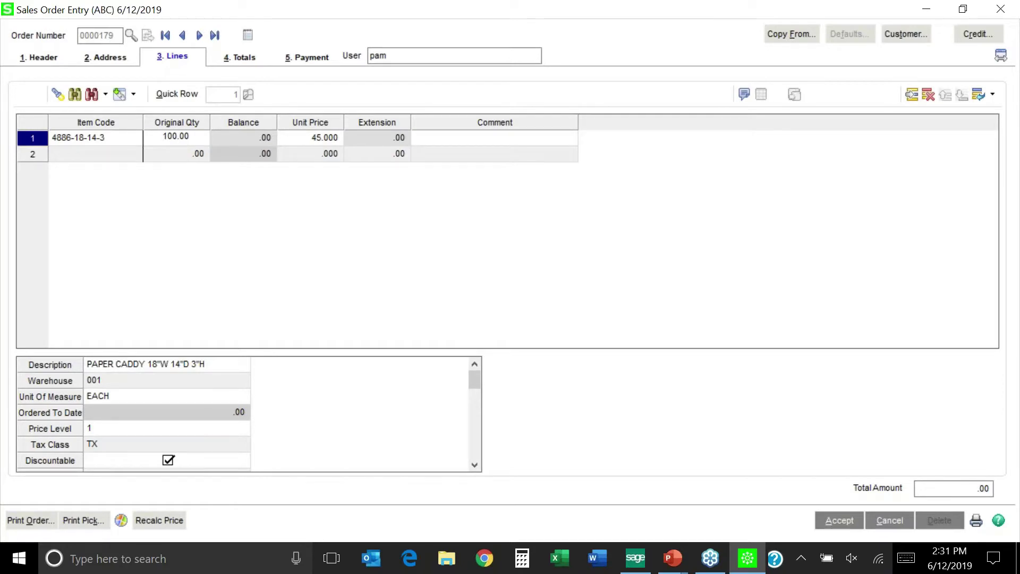
{"action": "key", "text": "Tab"}
{"action": "type", "text": "38"}
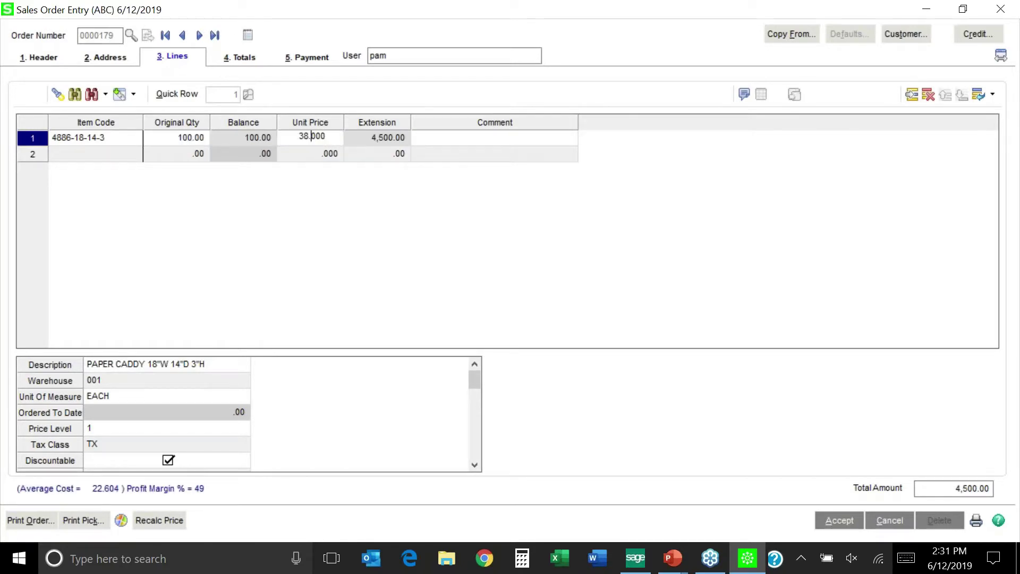
{"action": "key", "text": "Tab"}
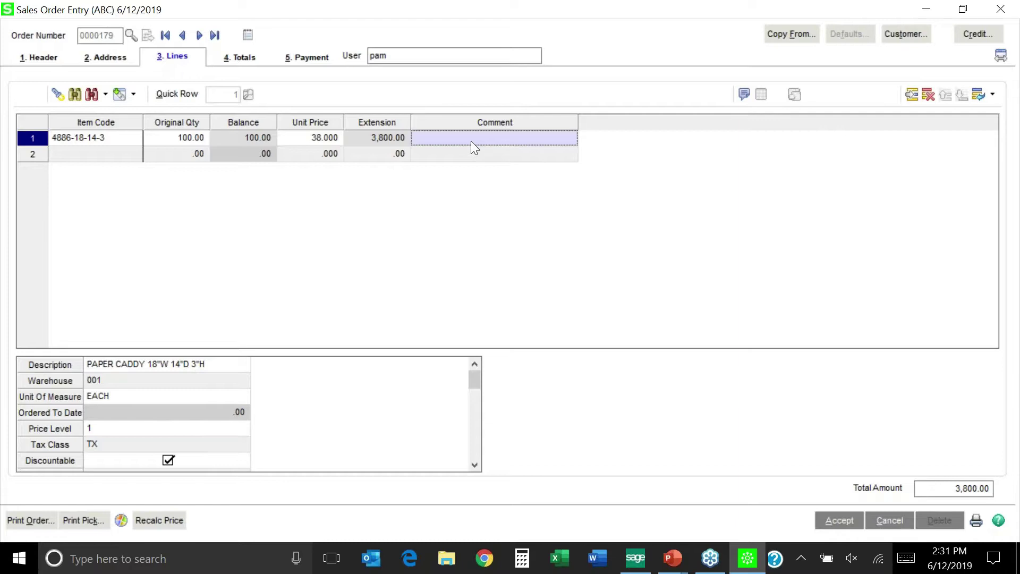
- Enter the line comment "Price for 2019" and save the master order
{"action": "type", "text": "Price f"}
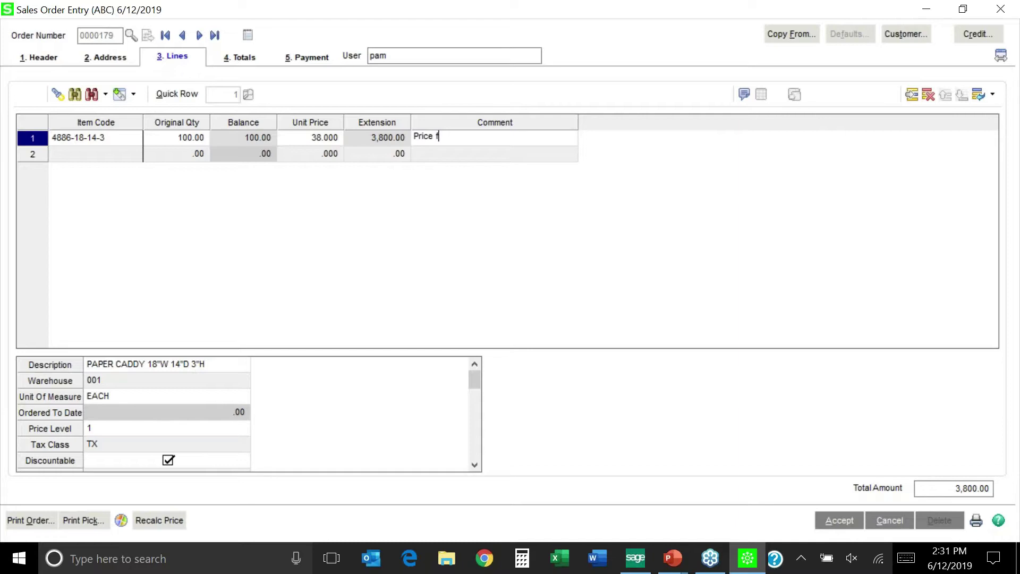
{"action": "type", "text": "or 2019"}
{"action": "left_click", "coordinate": [839, 526]}
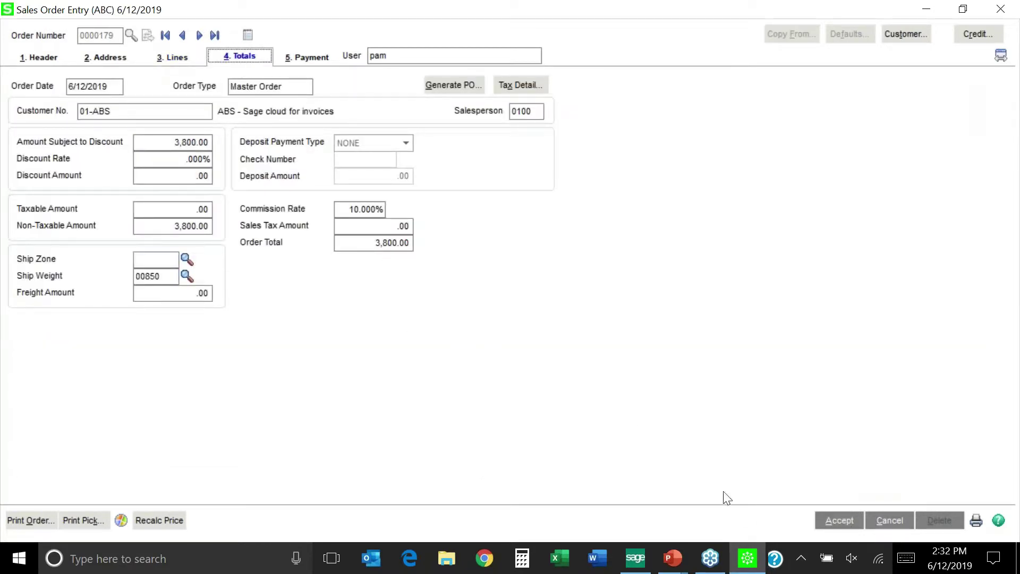
{"action": "left_click", "coordinate": [837, 523]}
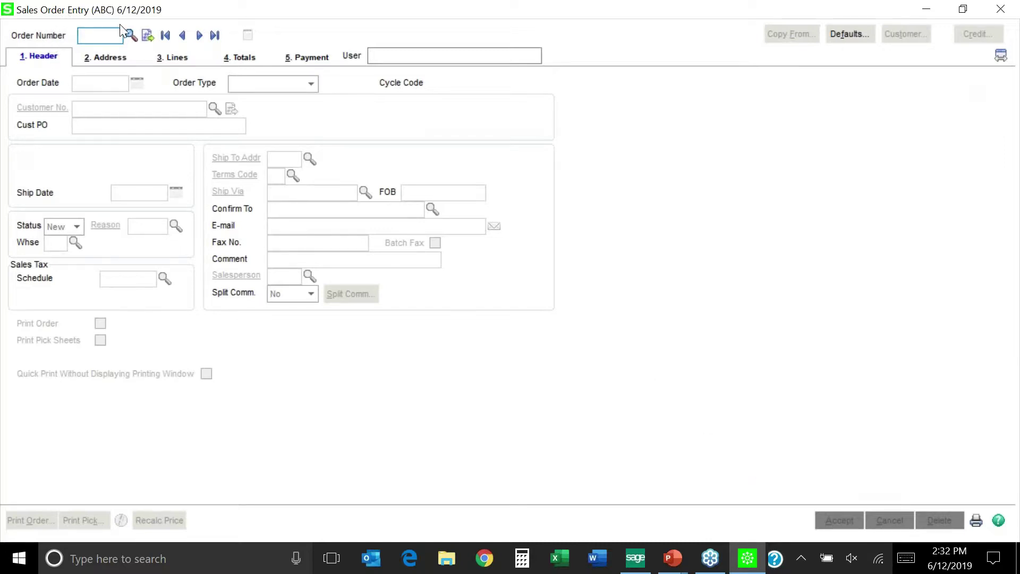
- Create a standard order with the next order number, based on the ABS - Sage cloud for invoices master order
{"action": "left_click", "coordinate": [149, 47]}
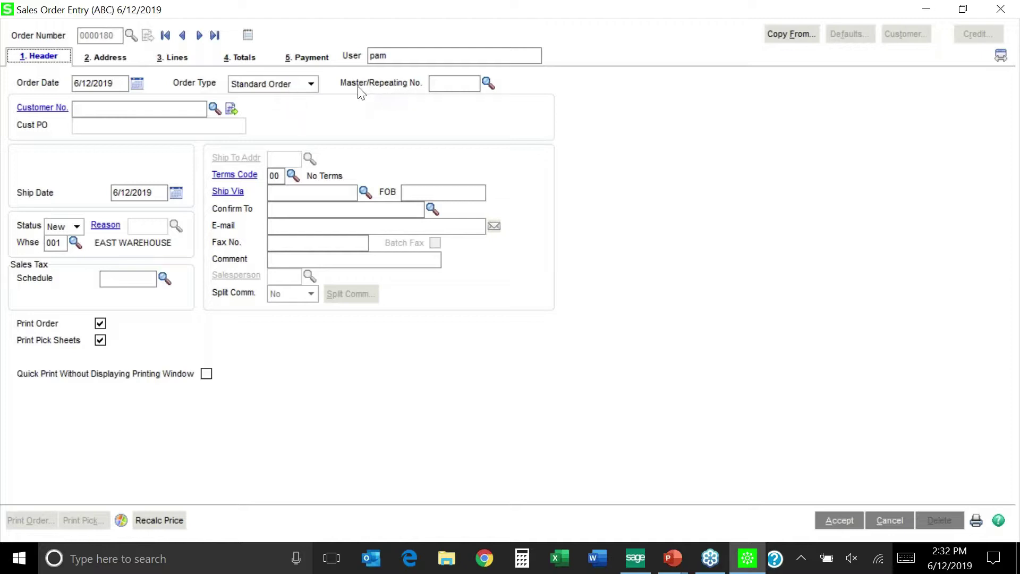
{"action": "left_click", "coordinate": [487, 84]}
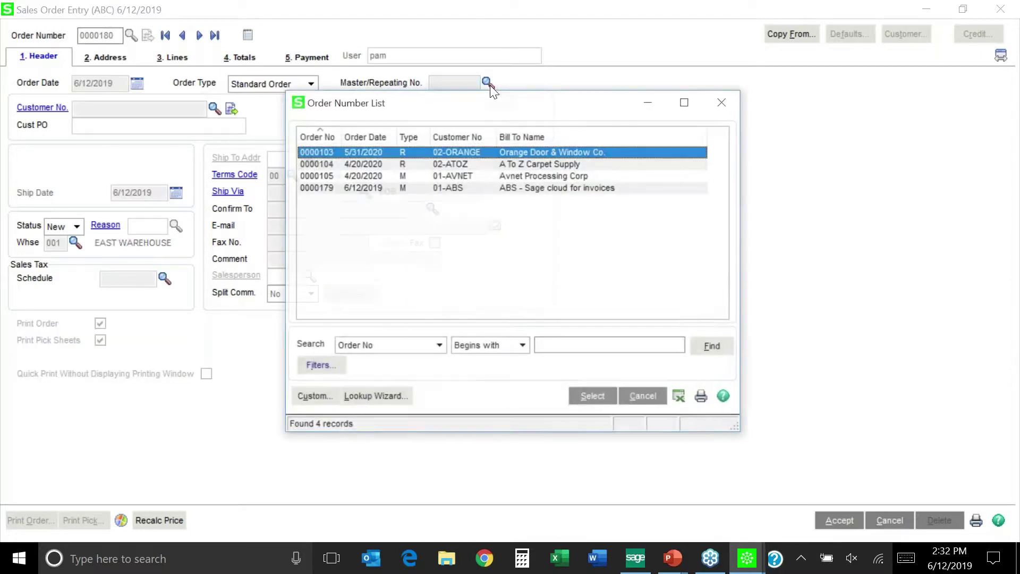
{"action": "left_click", "coordinate": [433, 190]}
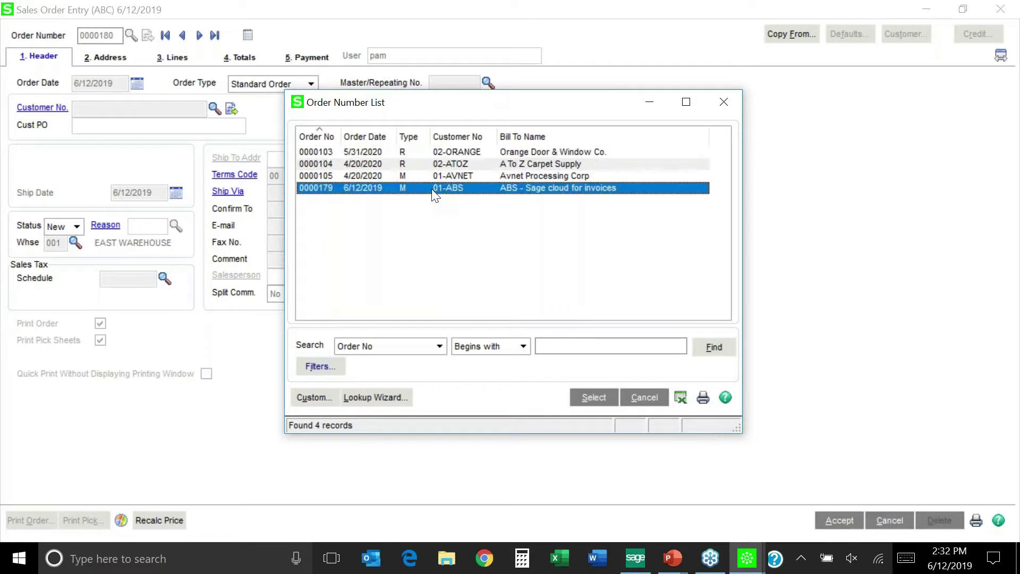
{"action": "double_click", "coordinate": [376, 189]}
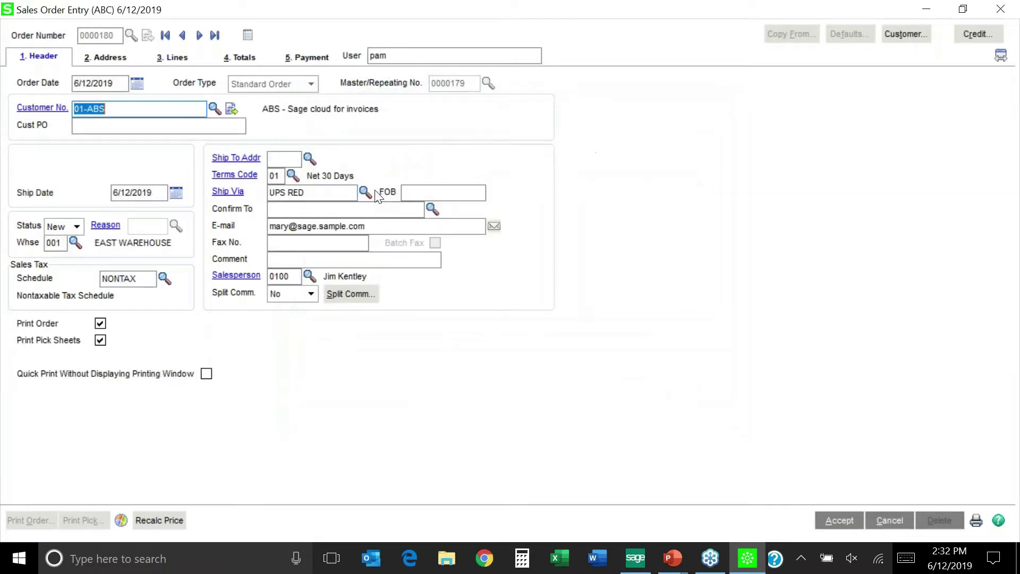
- Set the ordered quantity of item 4886-18-14-3 to 10, check the order totals and save the order
{"action": "left_click", "coordinate": [176, 60]}
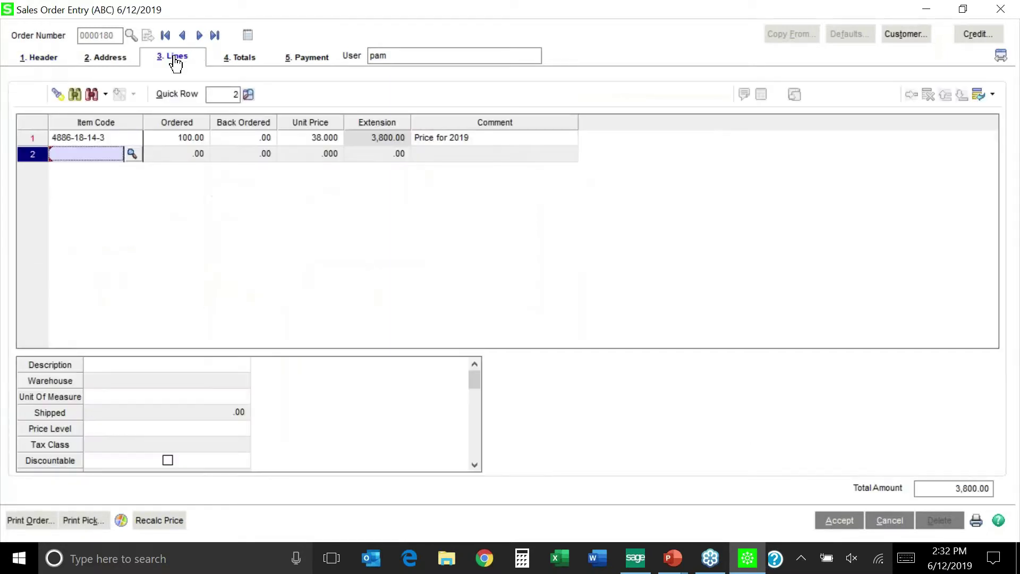
{"action": "left_click", "coordinate": [167, 138]}
{"action": "type", "text": "10"}
{"action": "key", "text": "Tab"}
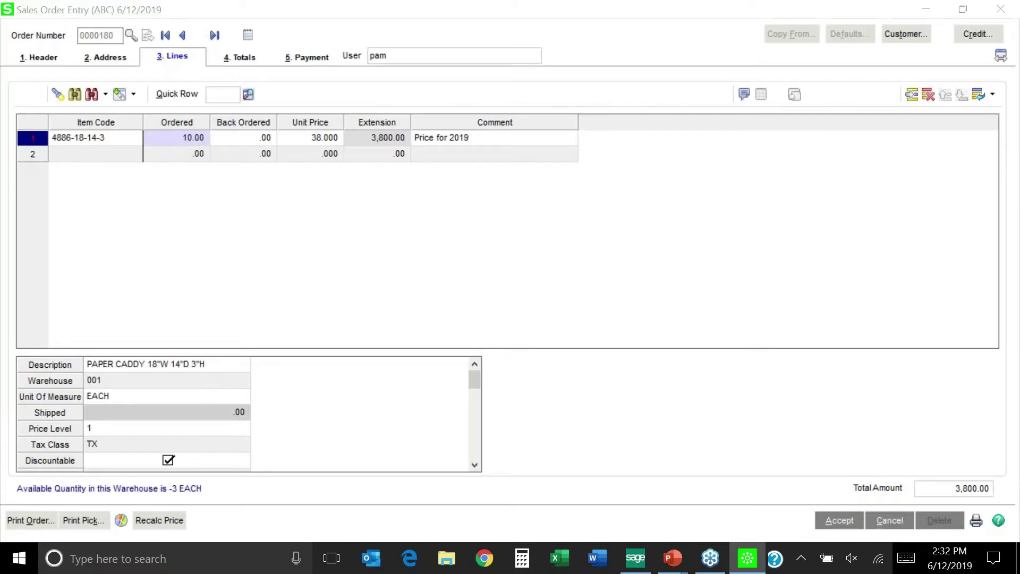
{"action": "left_click", "coordinate": [583, 372]}
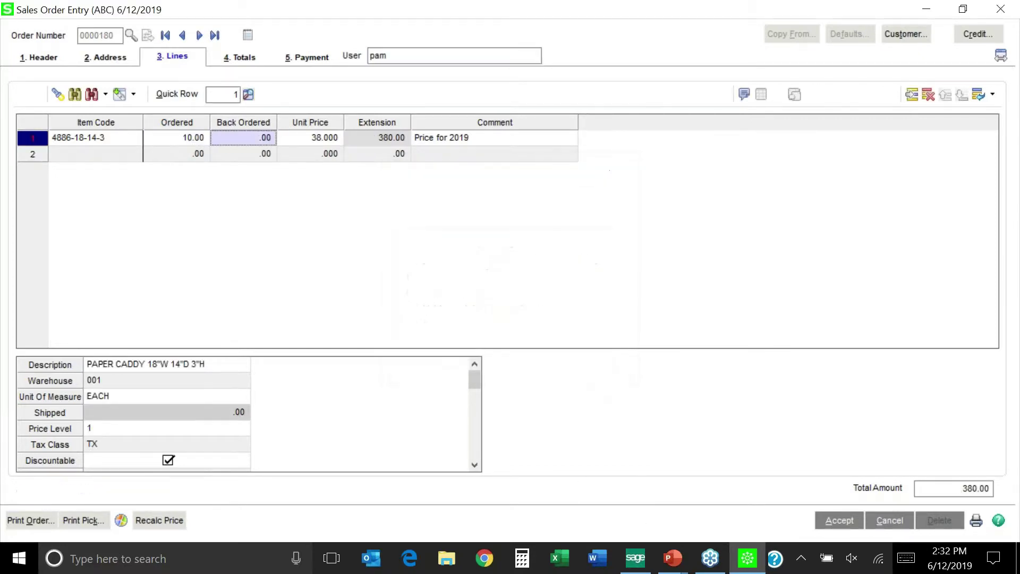
{"action": "left_click", "coordinate": [240, 58]}
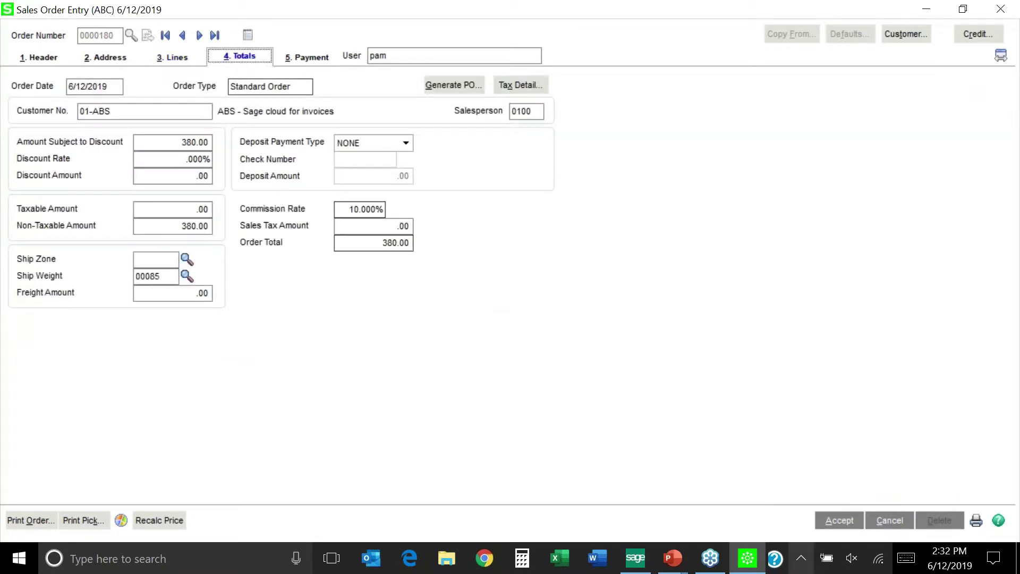
{"action": "left_click", "coordinate": [845, 523]}
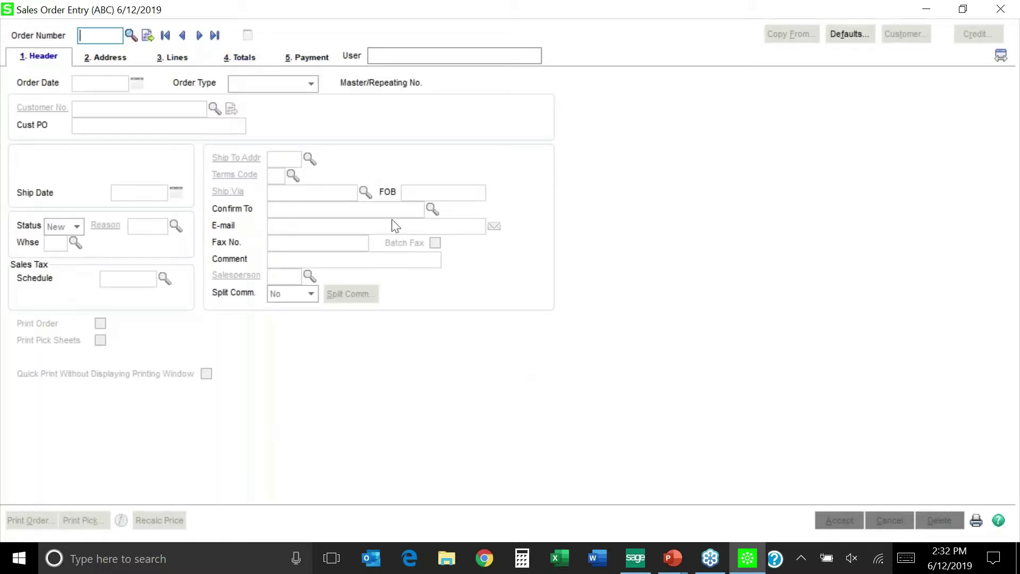
- Reopen the ABS master order, examine its last-order details and the line's remaining balance, and close it by accepting
{"action": "left_click", "coordinate": [130, 36]}
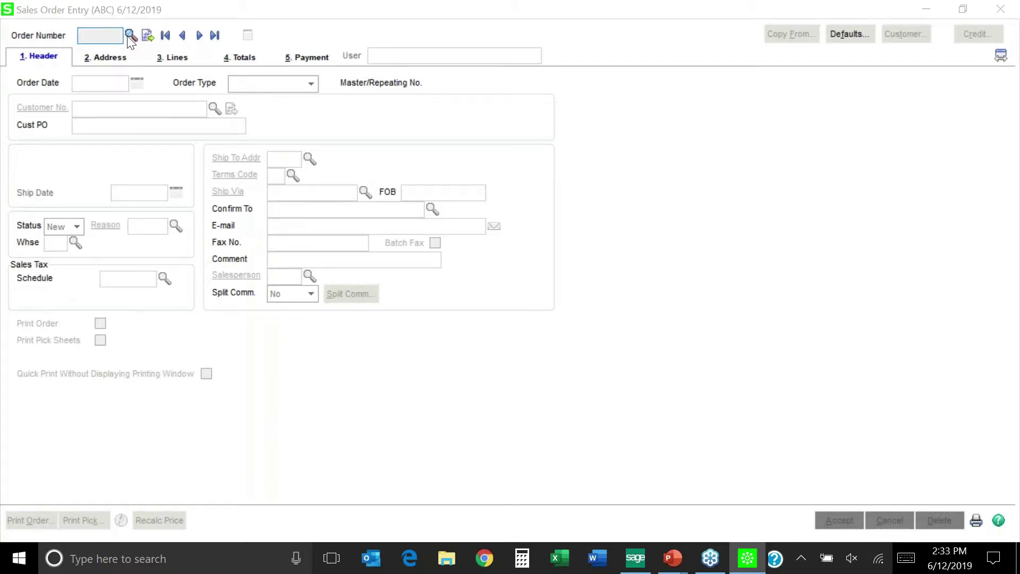
{"action": "scroll", "coordinate": [728, 224], "scroll_direction": "down", "scroll_amount": 1}
{"action": "left_click_drag", "start_coordinate": [728, 224], "coordinate": [726, 303]}
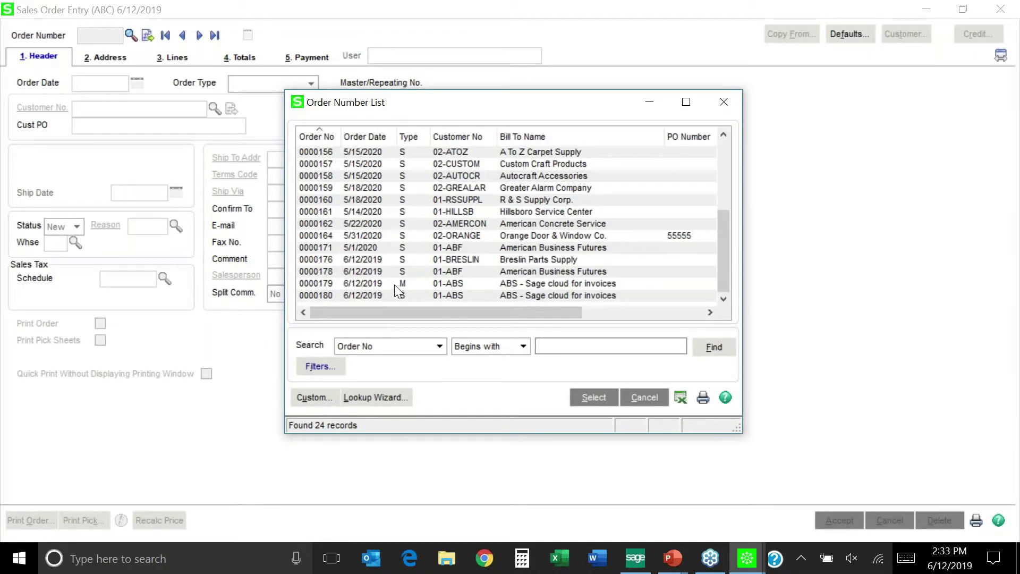
{"action": "left_click", "coordinate": [367, 285]}
{"action": "double_click", "coordinate": [372, 284]}
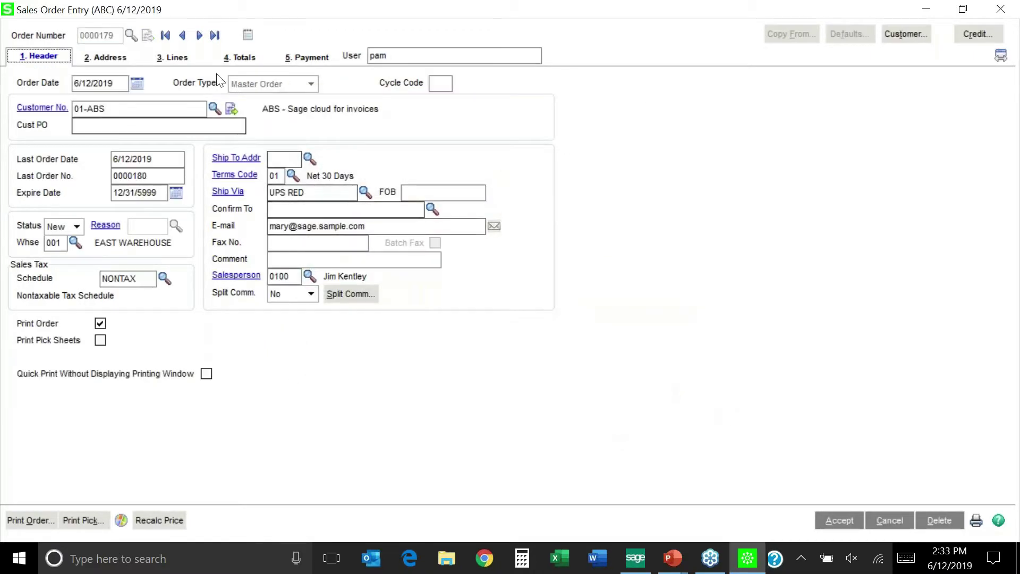
{"action": "left_click", "coordinate": [178, 58]}
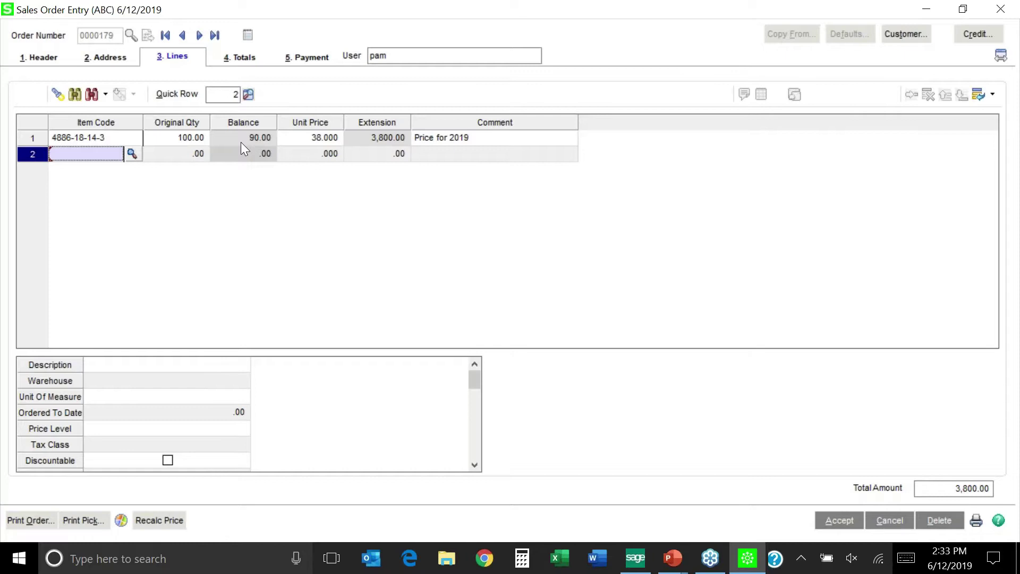
{"action": "left_click", "coordinate": [48, 59]}
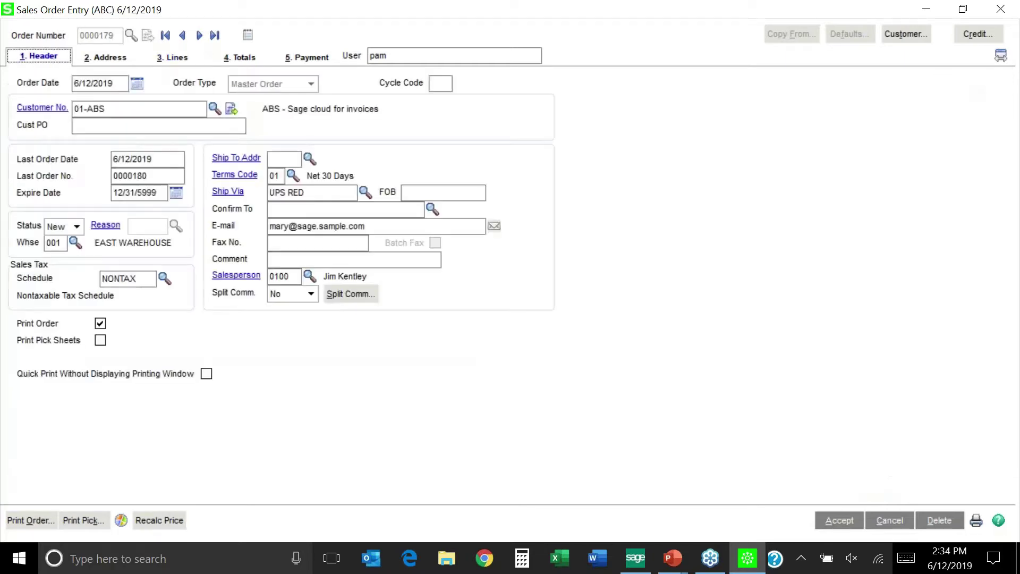
{"action": "left_click", "coordinate": [834, 520]}
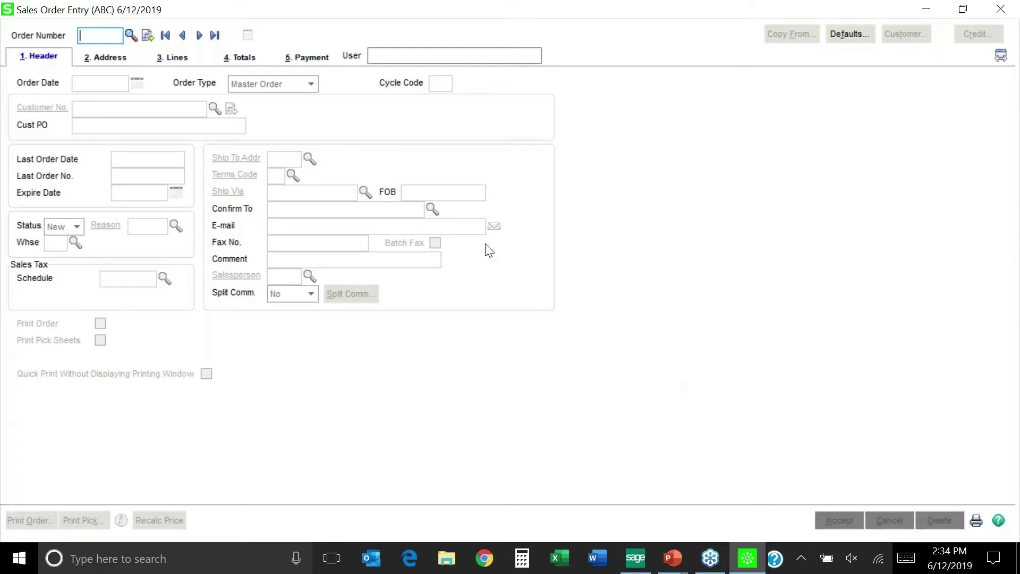
- Create a new order with the next order number as a Repeating Order with cycle code M
{"action": "left_click", "coordinate": [146, 36]}
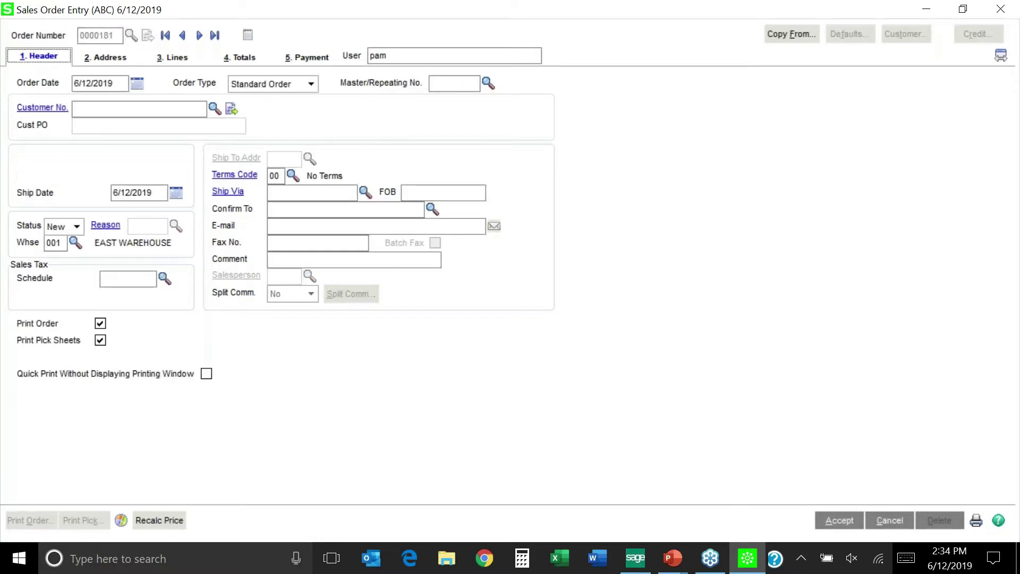
{"action": "left_click", "coordinate": [314, 86]}
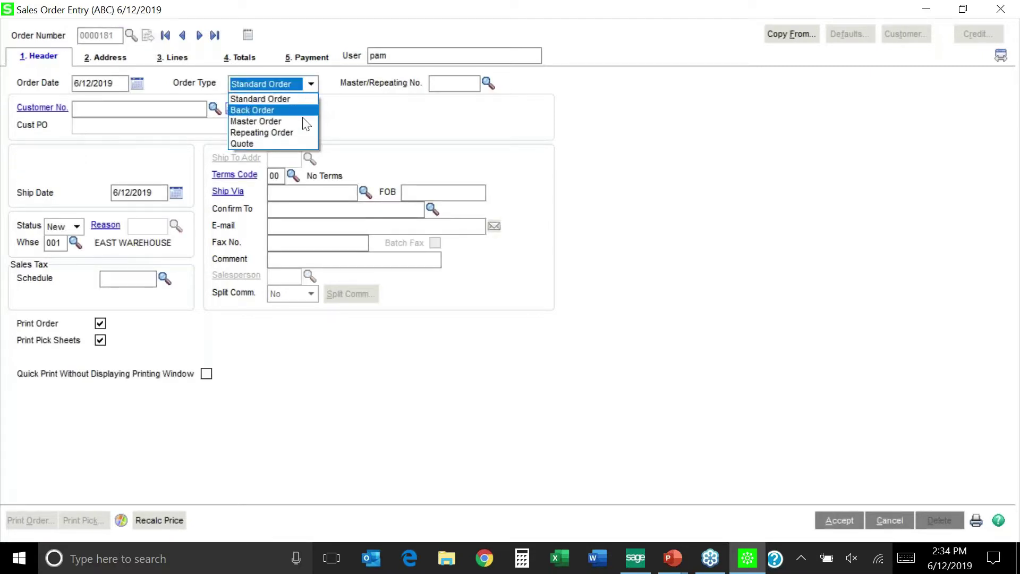
{"action": "left_click", "coordinate": [302, 133]}
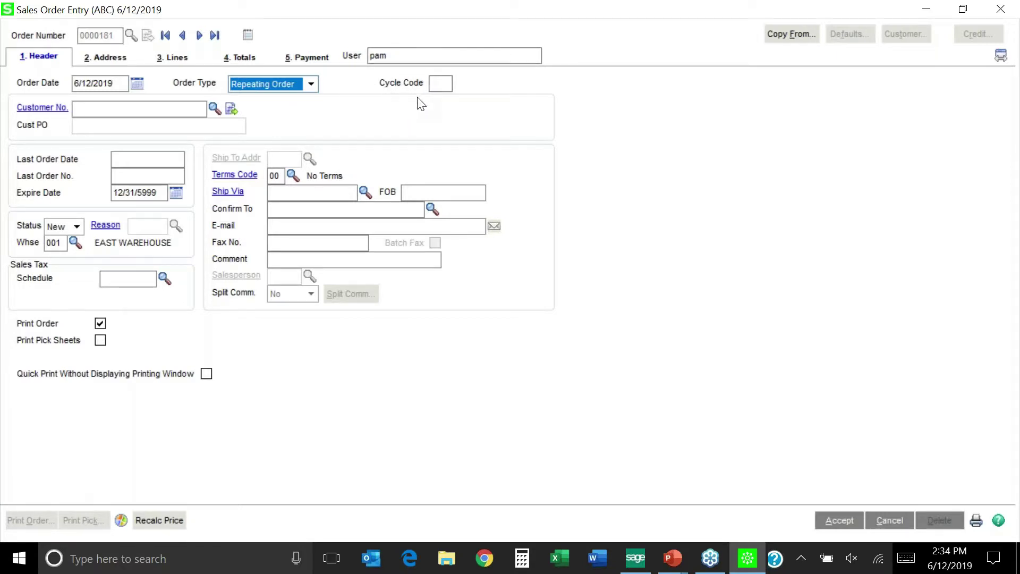
{"action": "left_click", "coordinate": [440, 84]}
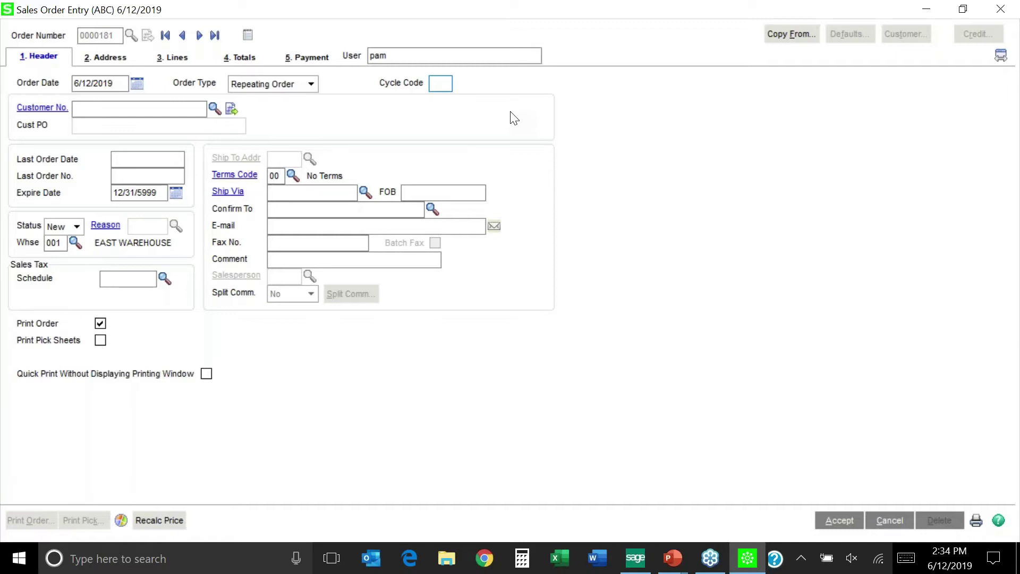
{"action": "type", "text": "M"}
- Assign the customer Maverick Papers to the repeating order and set its expire date to 12/31/2019
{"action": "left_click", "coordinate": [215, 109]}
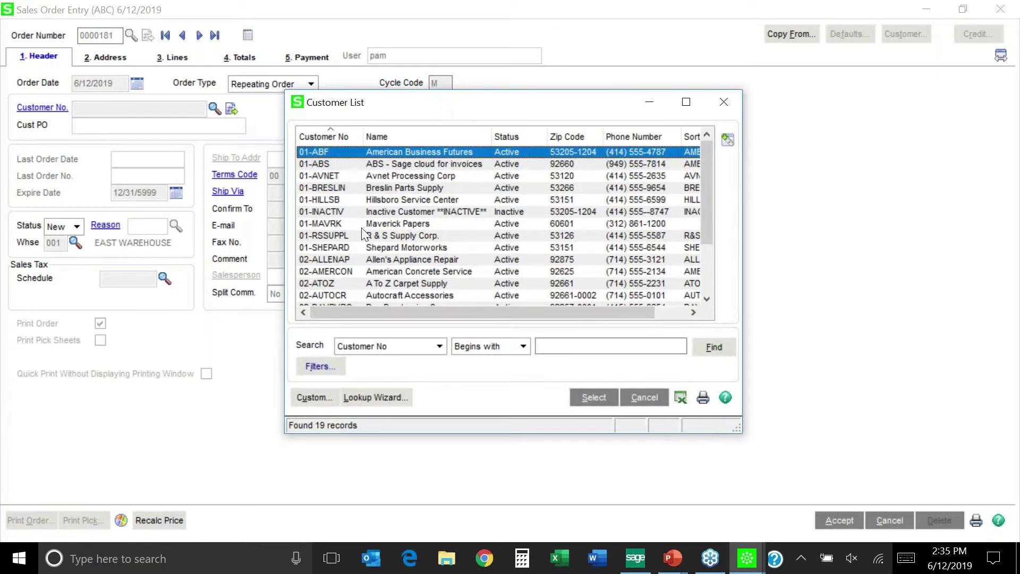
{"action": "double_click", "coordinate": [441, 224]}
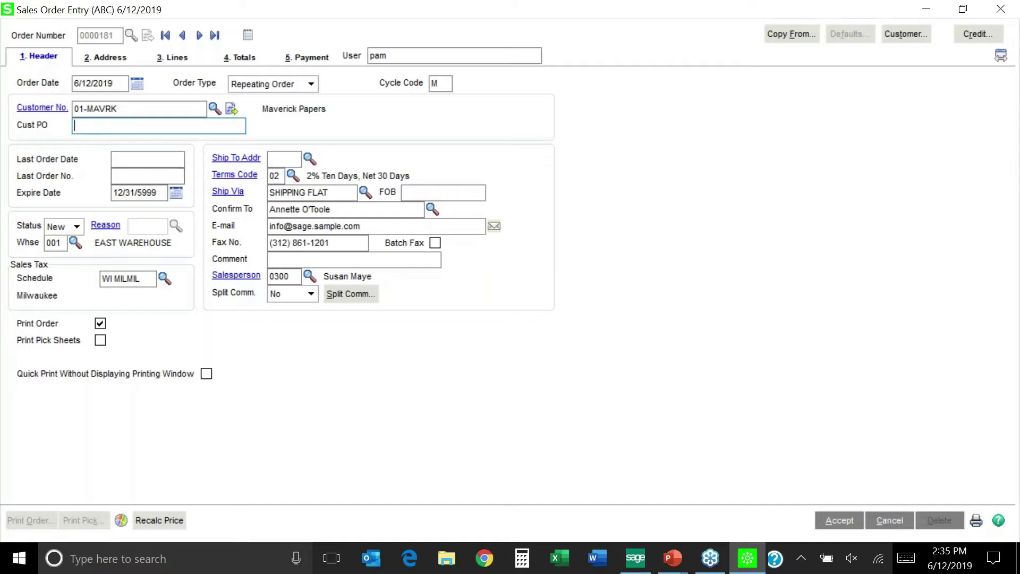
{"action": "left_click", "coordinate": [112, 193]}
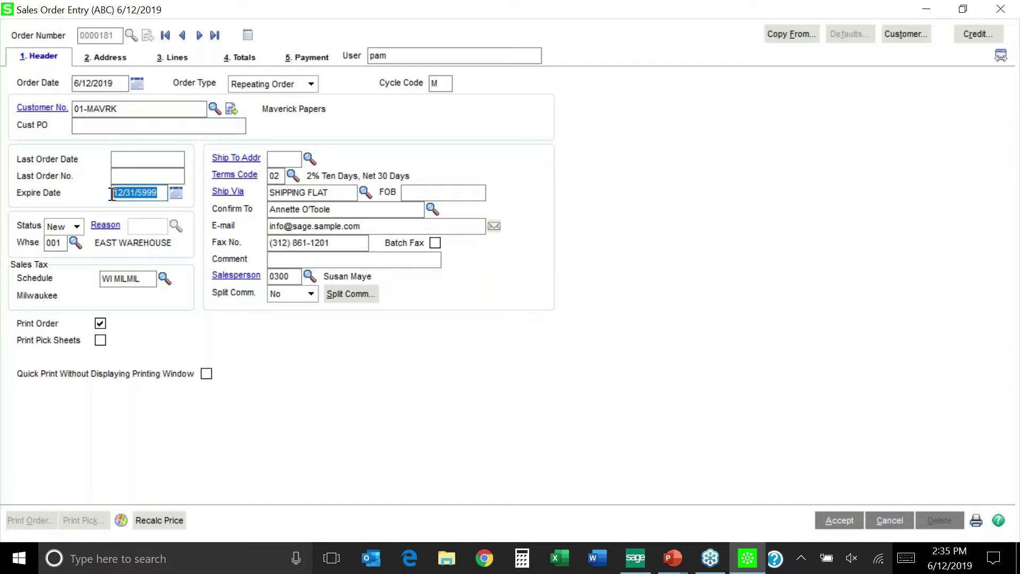
{"action": "type", "text": "12/31/2019"}
{"action": "left_click", "coordinate": [200, 229]}
- Add item 1001-HON-H254LK as the first line of the Maverick Papers repeating order with an ordered quantity of 2
{"action": "left_click", "coordinate": [165, 60]}
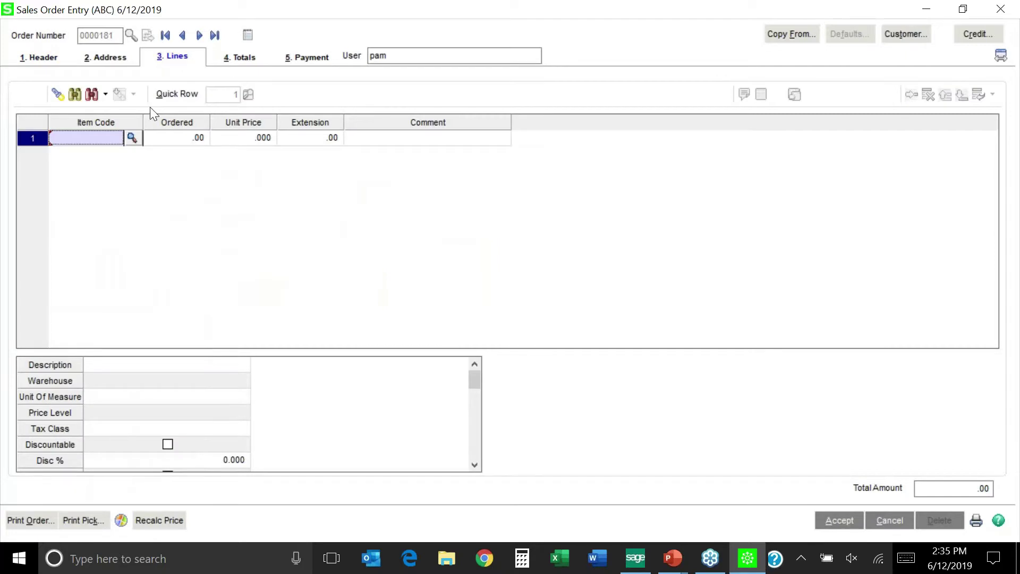
{"action": "left_click", "coordinate": [131, 137]}
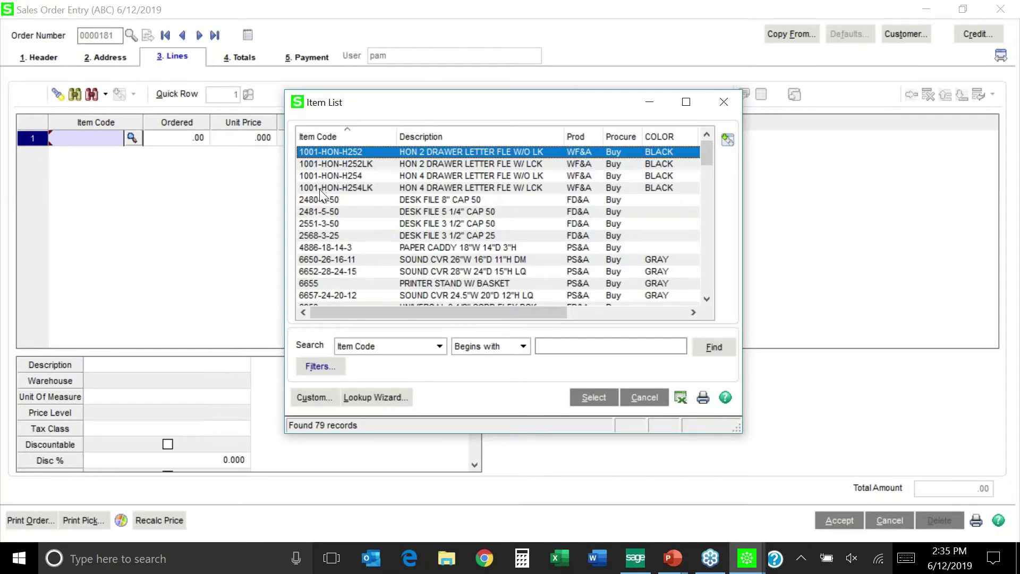
{"action": "double_click", "coordinate": [320, 189]}
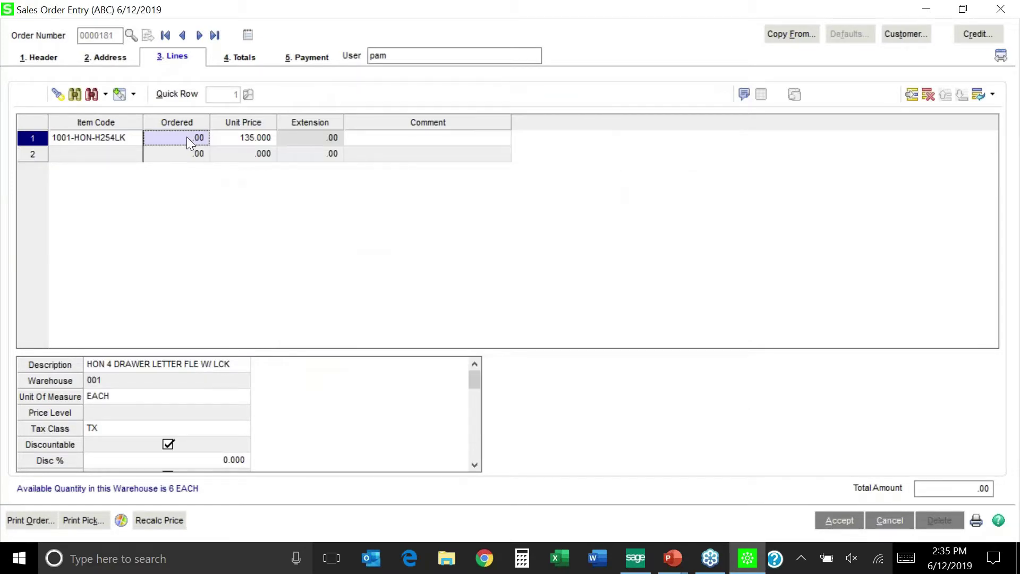
{"action": "type", "text": "2"}
{"action": "key", "text": "Tab"}
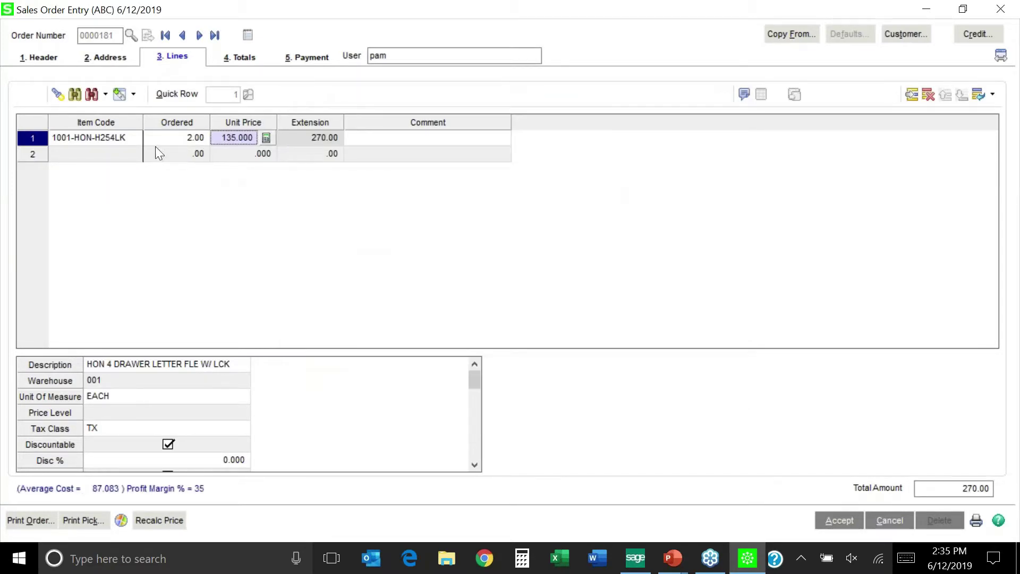
{"action": "left_click", "coordinate": [96, 154]}
{"action": "left_click", "coordinate": [132, 154]}
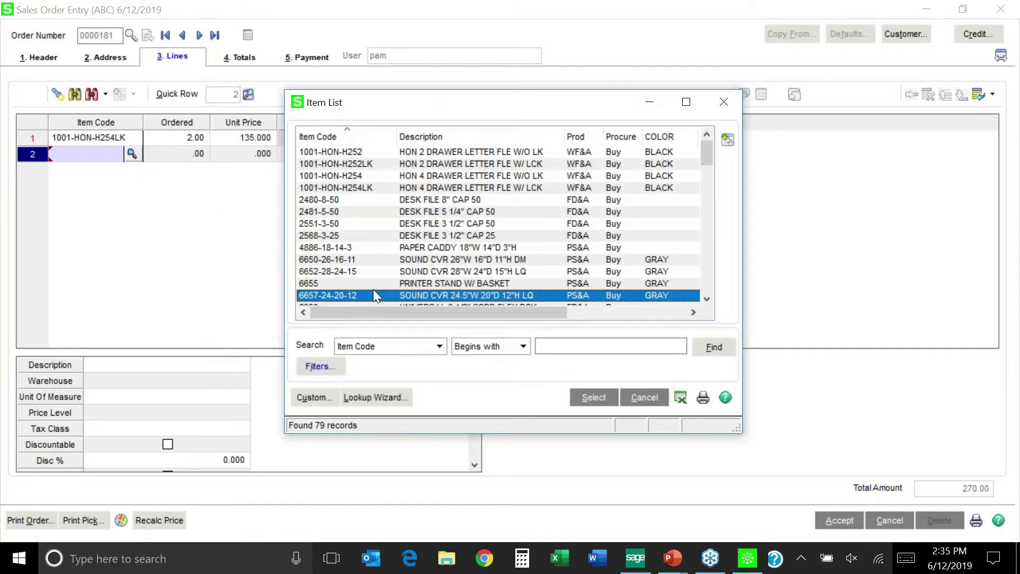
{"action": "double_click", "coordinate": [374, 294]}
{"action": "type", "text": "3"}
{"action": "key", "text": "Tab"}
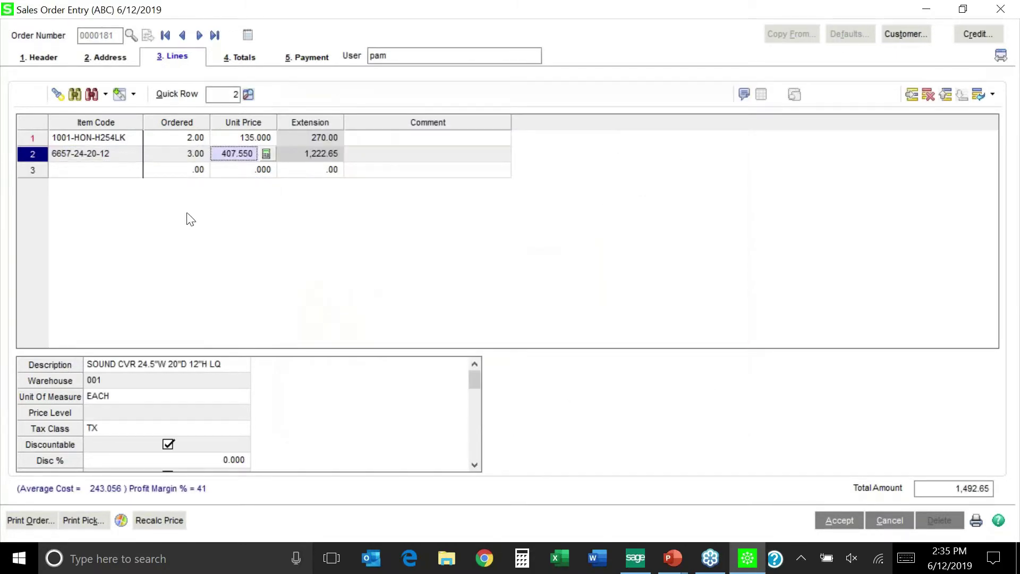
- Add item 4886-18-14-3 as the third line with an ordered quantity of 10 and save the repeating order
{"action": "left_click", "coordinate": [84, 169]}
{"action": "left_click", "coordinate": [131, 170]}
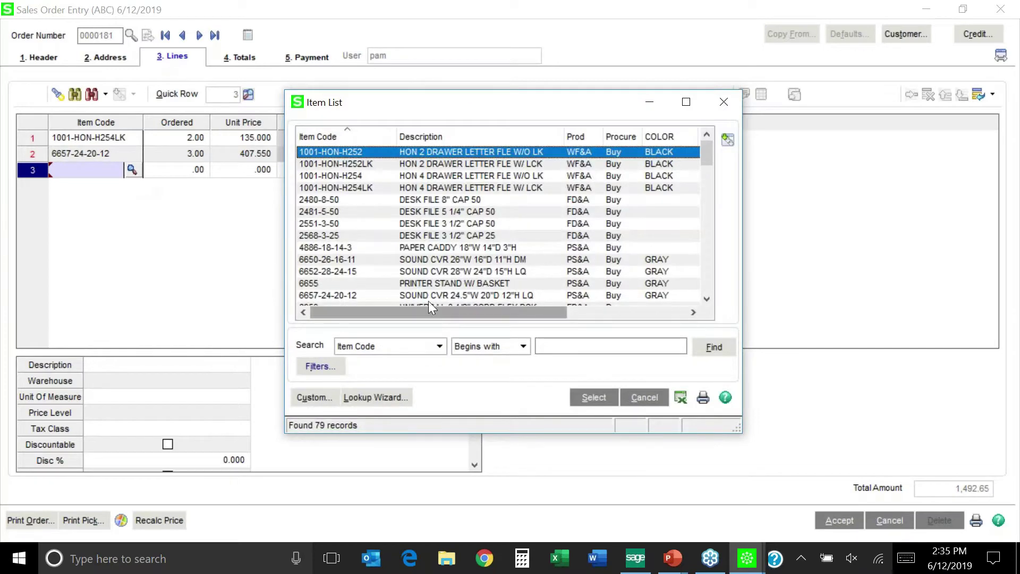
{"action": "double_click", "coordinate": [432, 248]}
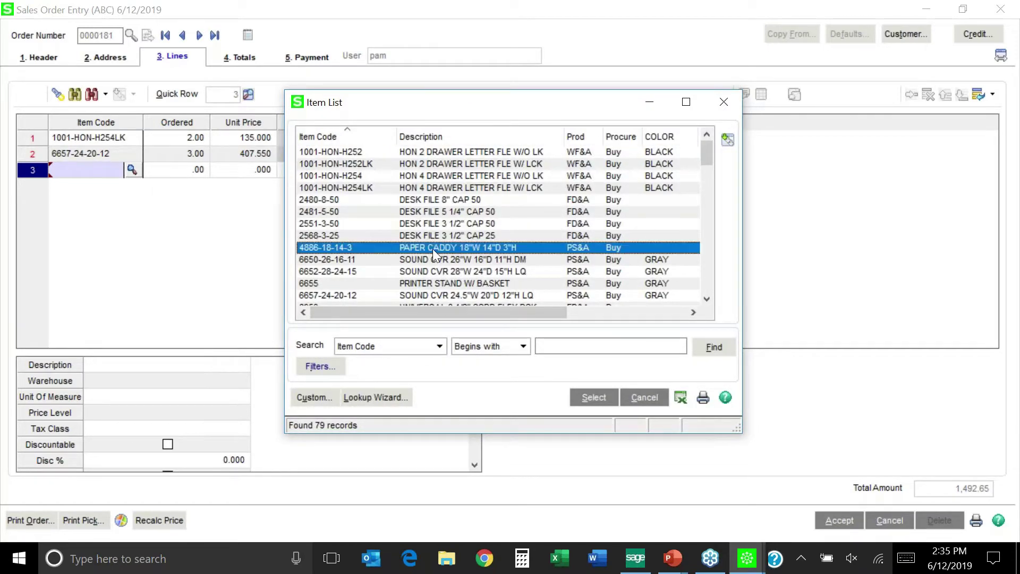
{"action": "type", "text": "10"}
{"action": "key", "text": "Tab"}
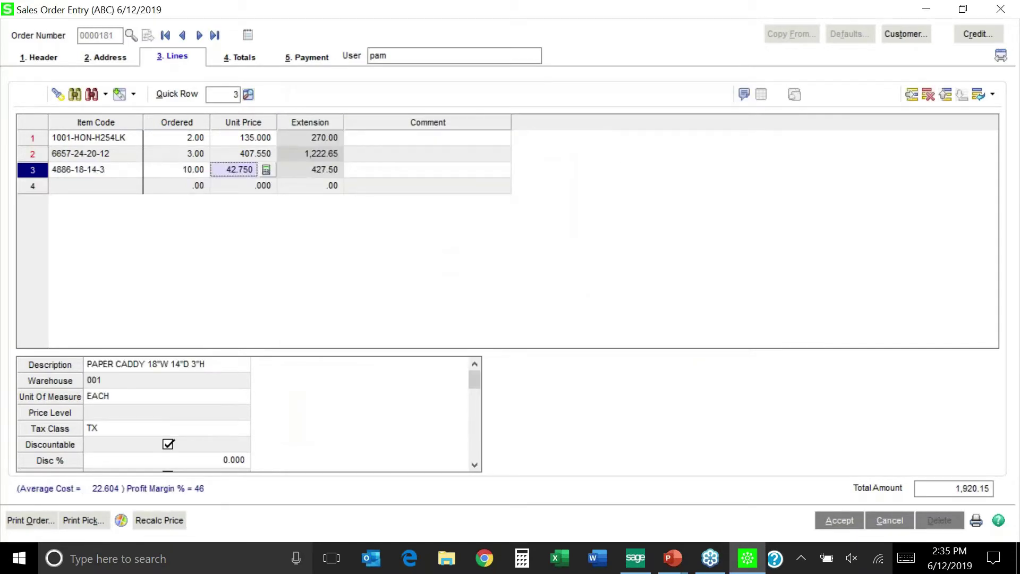
{"action": "key", "text": "Tab"}
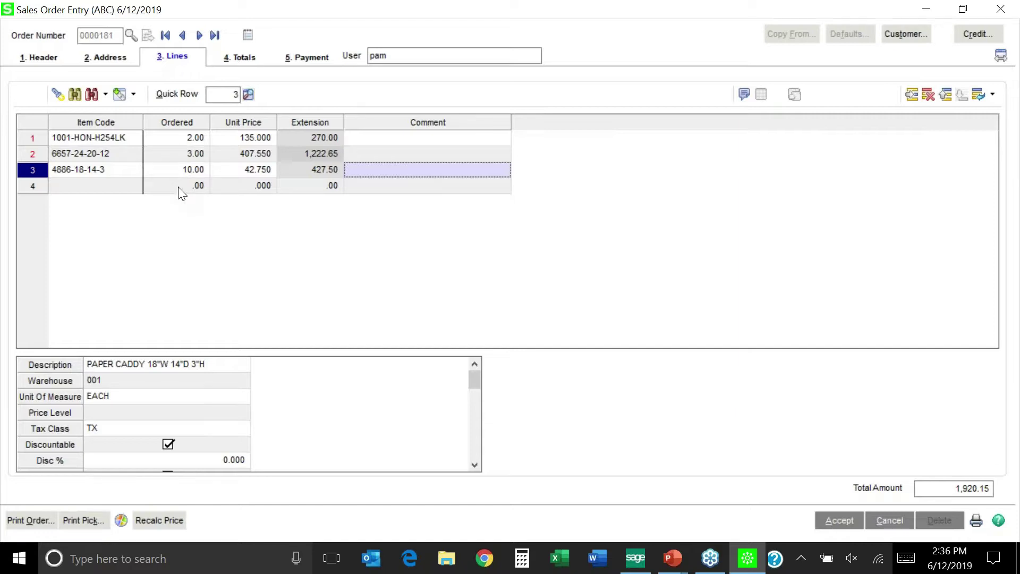
{"action": "left_click", "coordinate": [839, 525]}
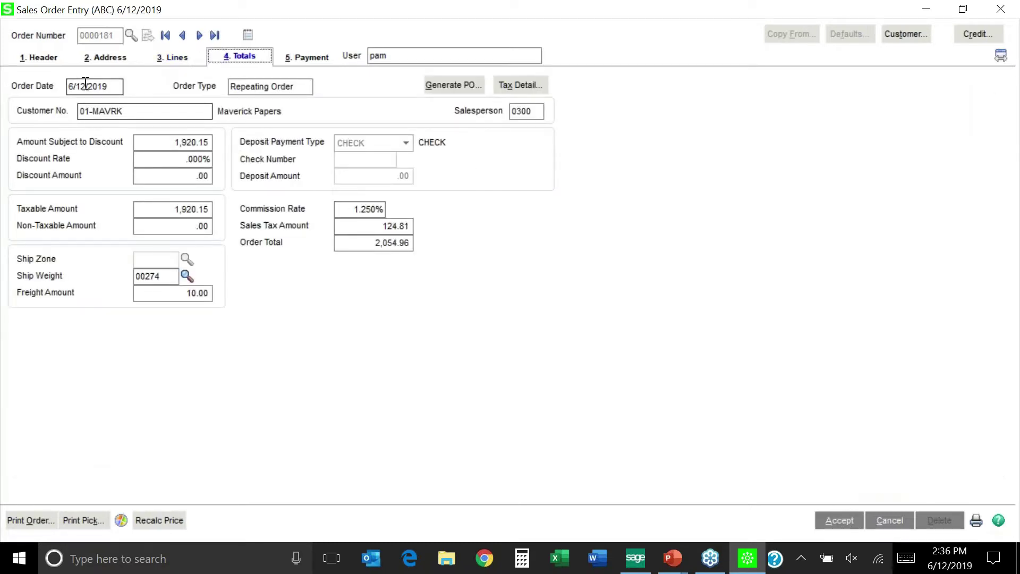
{"action": "left_click", "coordinate": [845, 523]}
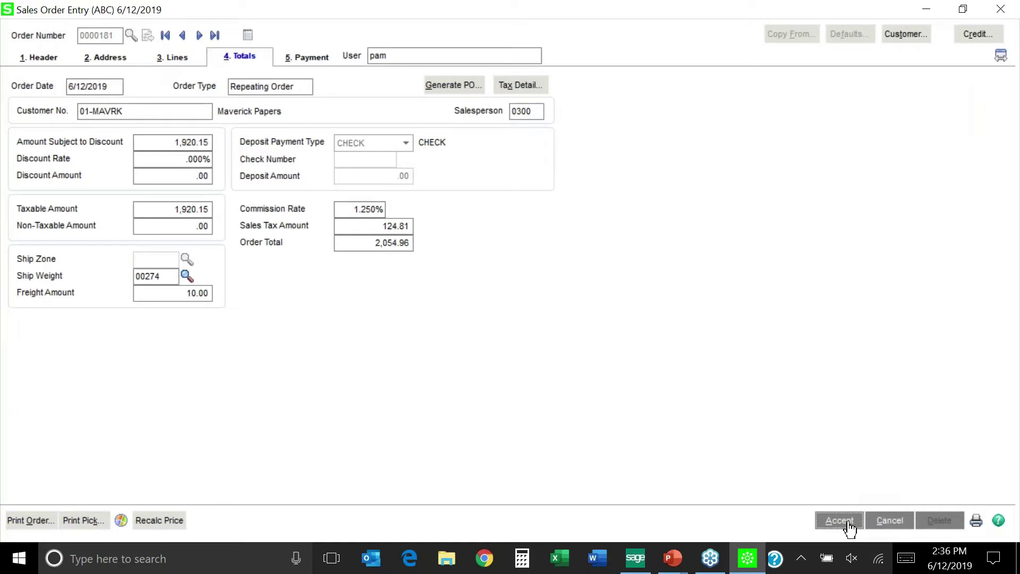
- Create a new order with the next order number as a Repeating Order for the customer ABS
{"action": "left_click", "coordinate": [147, 36]}
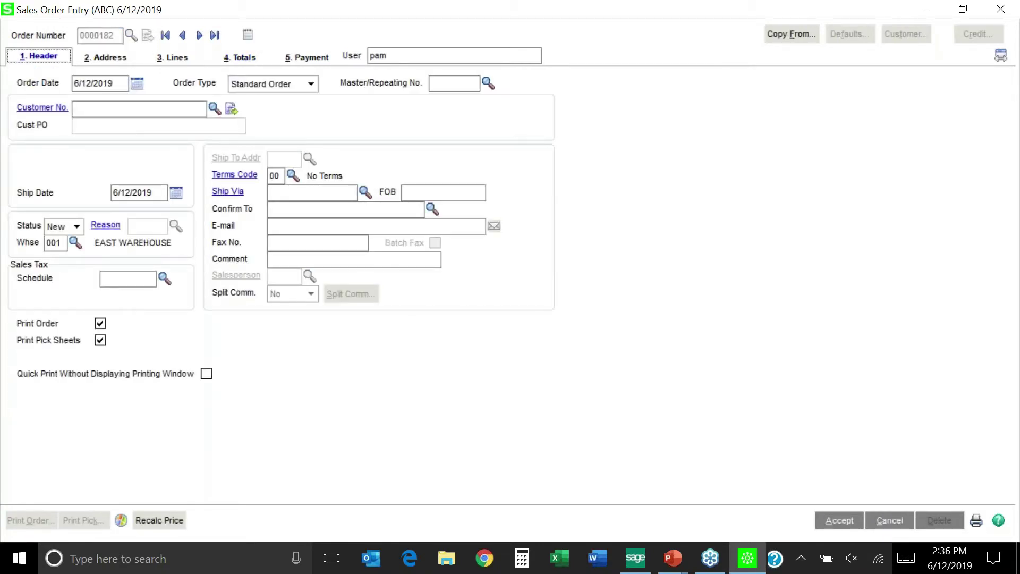
{"action": "left_click", "coordinate": [312, 84]}
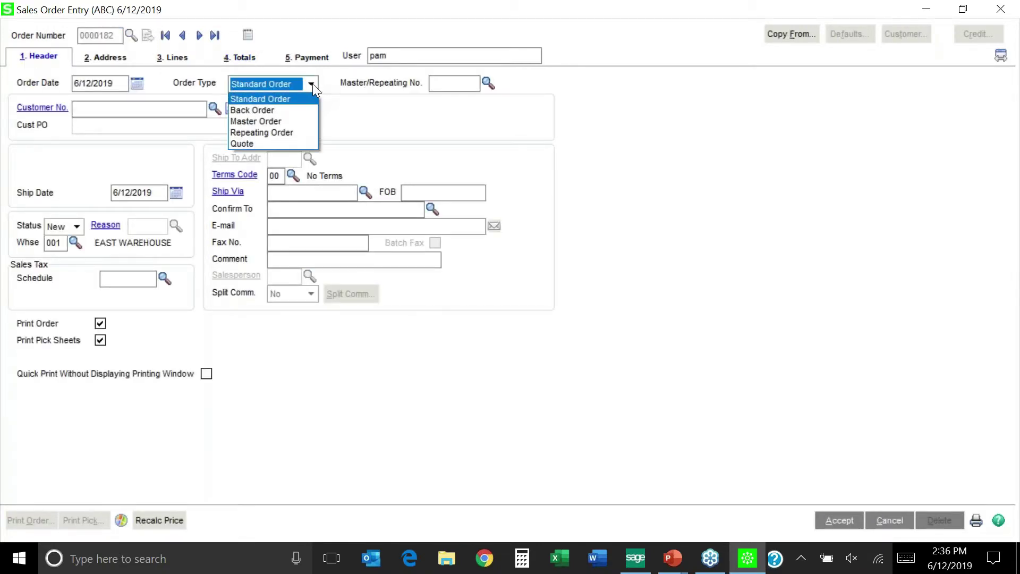
{"action": "left_click", "coordinate": [297, 130]}
{"action": "left_click", "coordinate": [214, 108]}
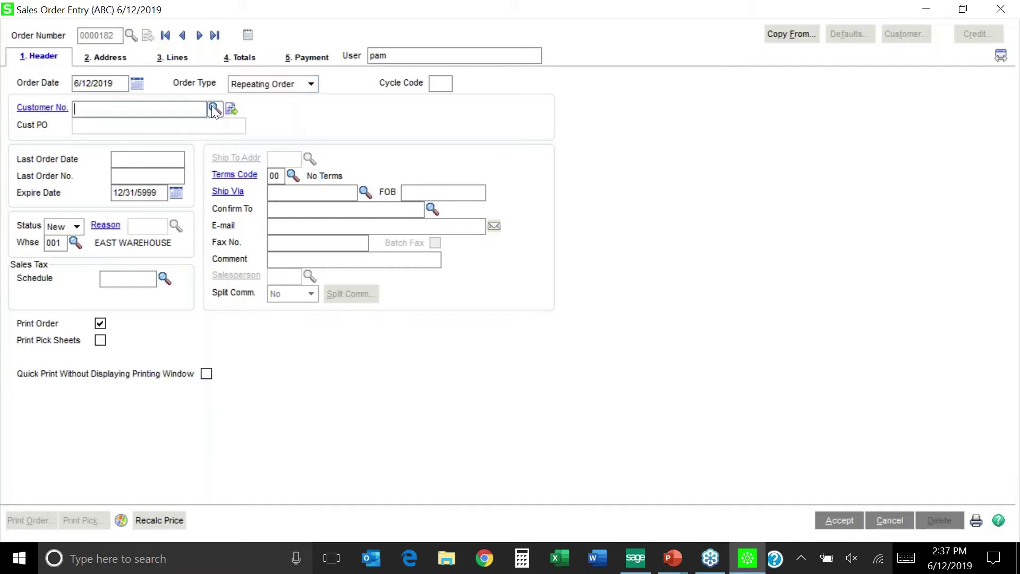
{"action": "double_click", "coordinate": [338, 163]}
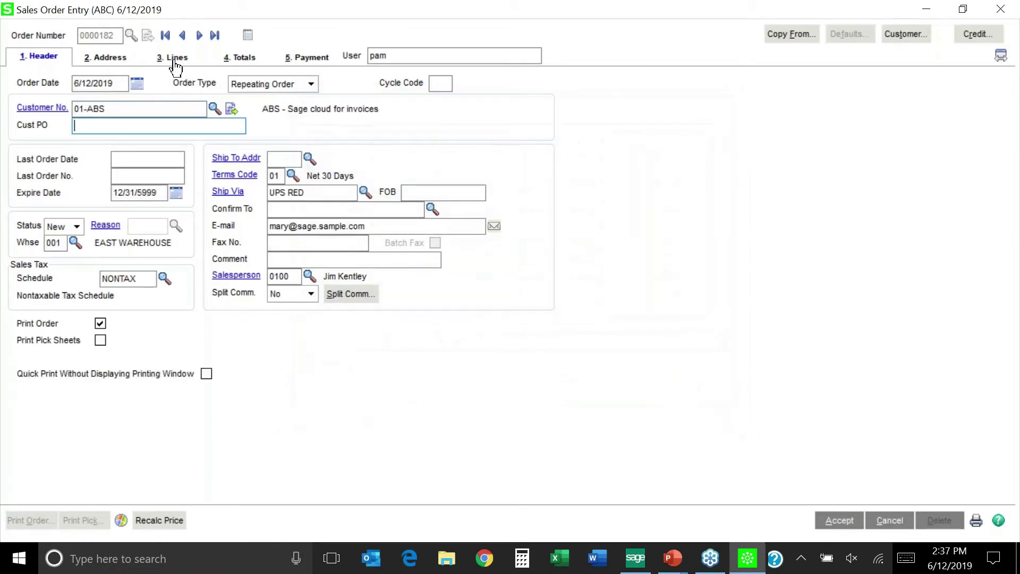
- Add items 1001-HON-H252 and 2551-3-50 as the first two lines of the ABS repeating order, without entering quantities
{"action": "left_click", "coordinate": [172, 57]}
{"action": "left_click", "coordinate": [132, 138]}
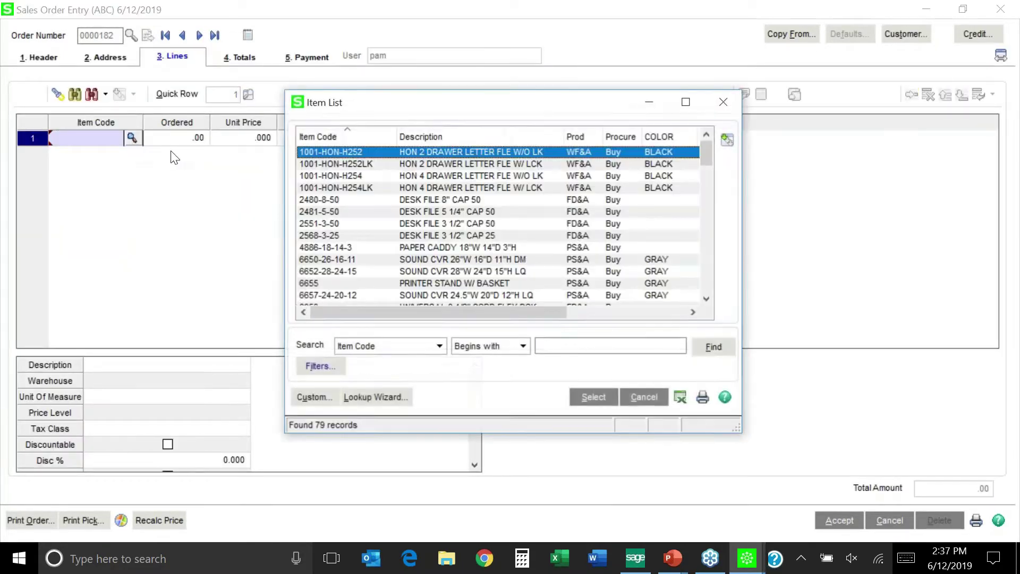
{"action": "double_click", "coordinate": [375, 154]}
{"action": "left_click", "coordinate": [116, 153]}
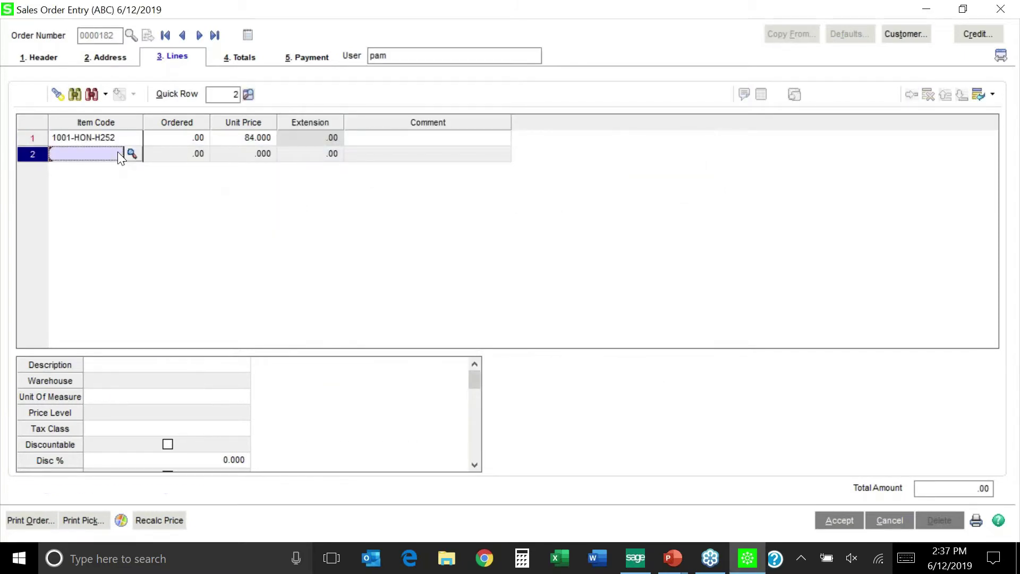
{"action": "left_click", "coordinate": [132, 154]}
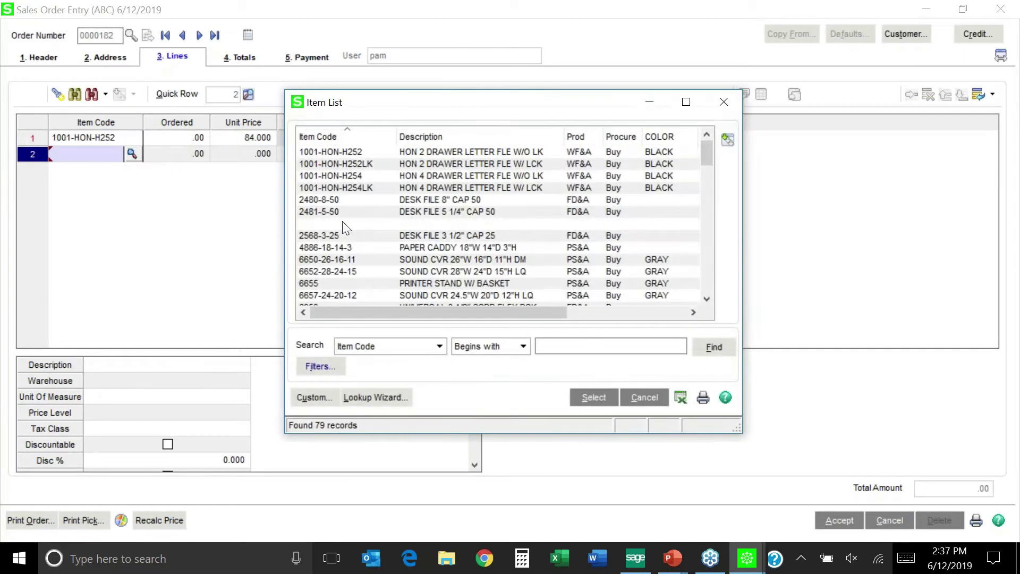
{"action": "double_click", "coordinate": [343, 223]}
{"action": "left_click", "coordinate": [133, 171]}
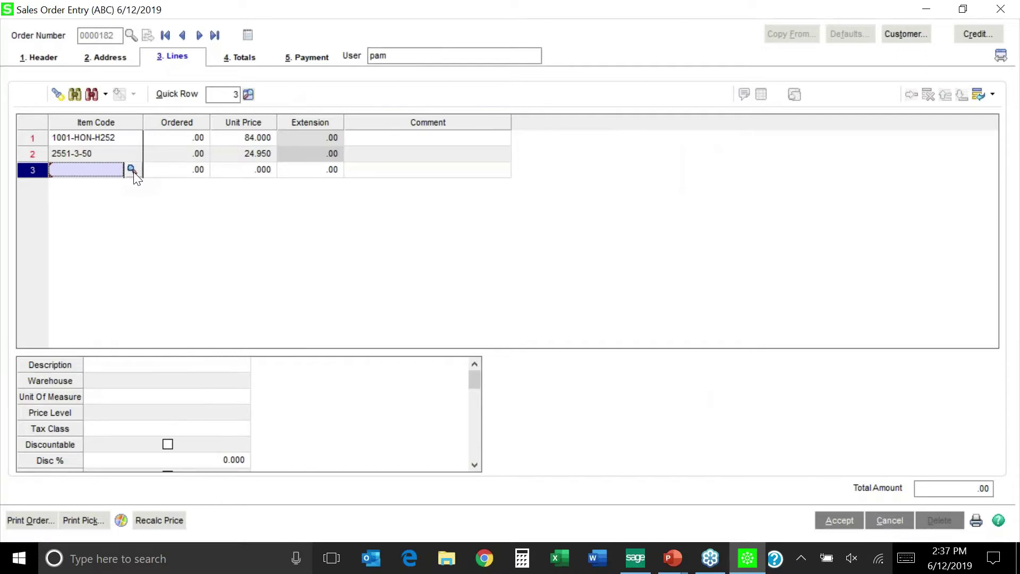
{"action": "left_click", "coordinate": [132, 169]}
{"action": "double_click", "coordinate": [404, 294]}
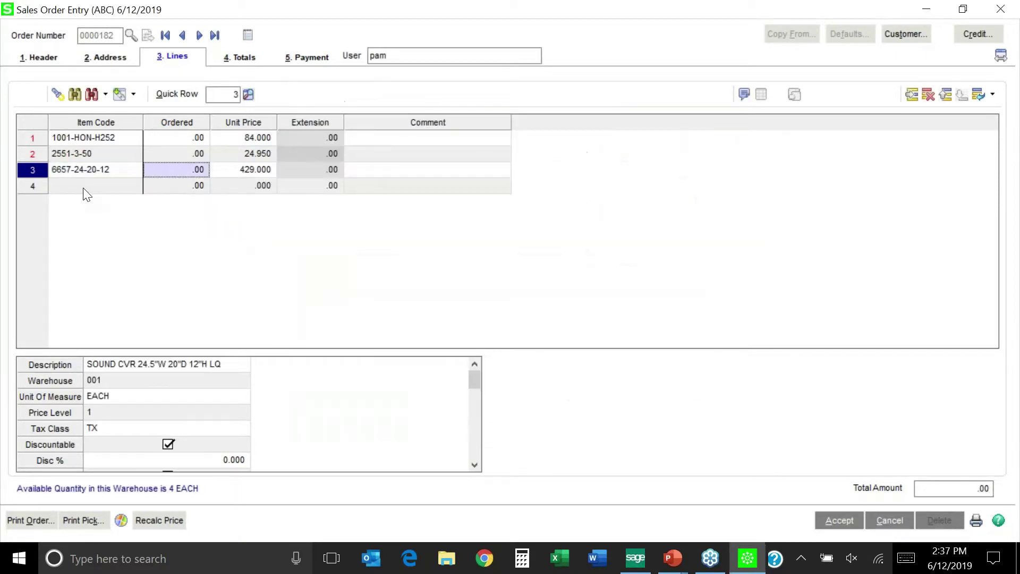
{"action": "left_click", "coordinate": [85, 187]}
{"action": "left_click", "coordinate": [132, 186]}
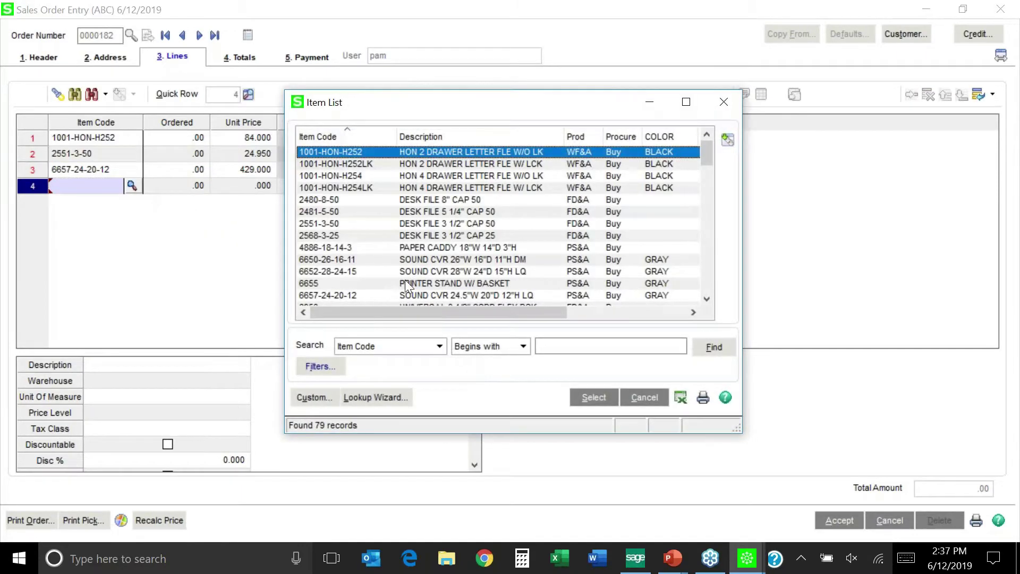
{"action": "left_click", "coordinate": [419, 296]}
{"action": "double_click", "coordinate": [419, 294]}
- Add items GB-EQ380-5-MM and D1000-RHRET as the fifth and sixth order lines without quantities
{"action": "left_click", "coordinate": [148, 209]}
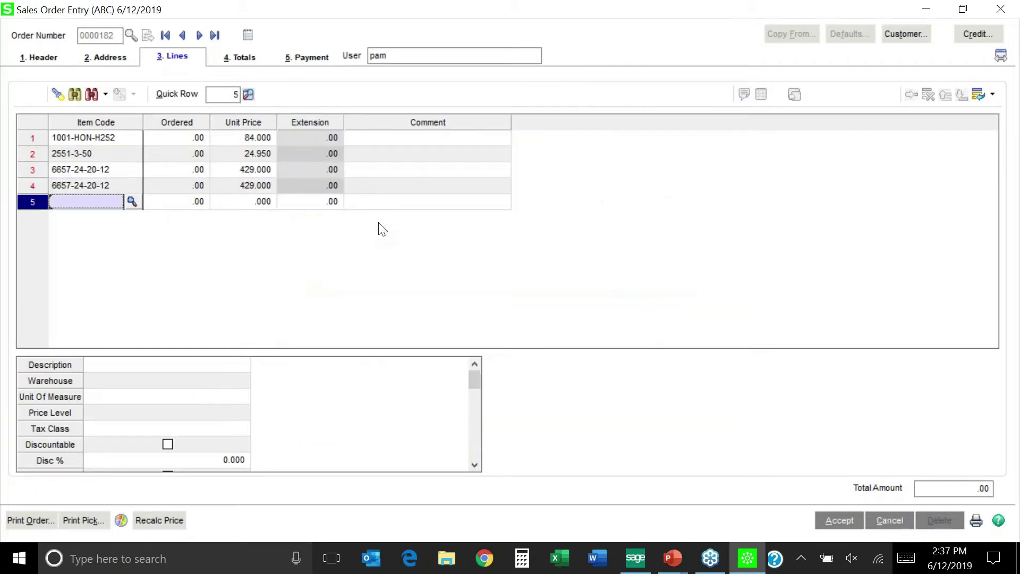
{"action": "left_click", "coordinate": [132, 202]}
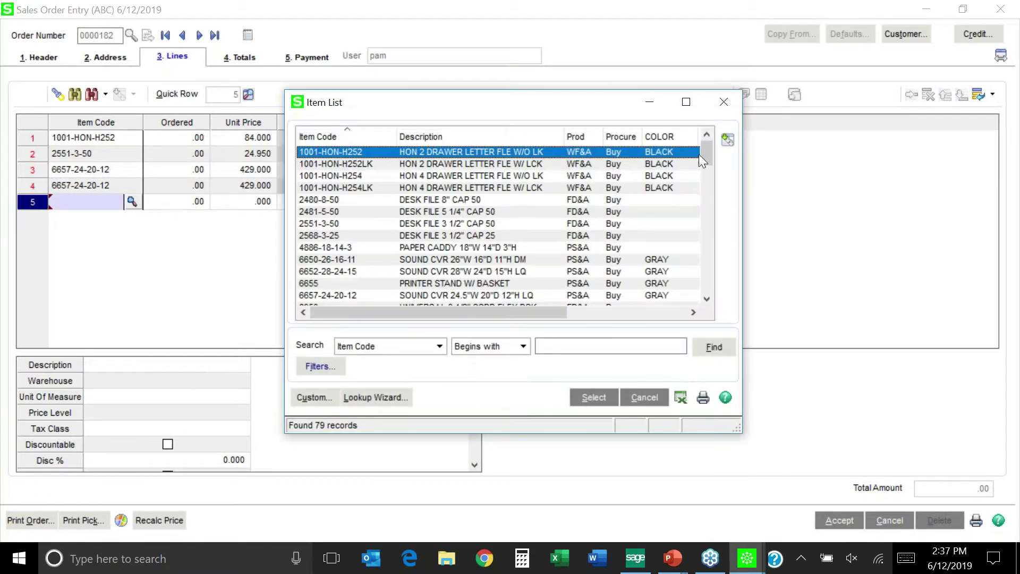
{"action": "left_click_drag", "start_coordinate": [706, 154], "coordinate": [707, 231]}
{"action": "double_click", "coordinate": [439, 231]}
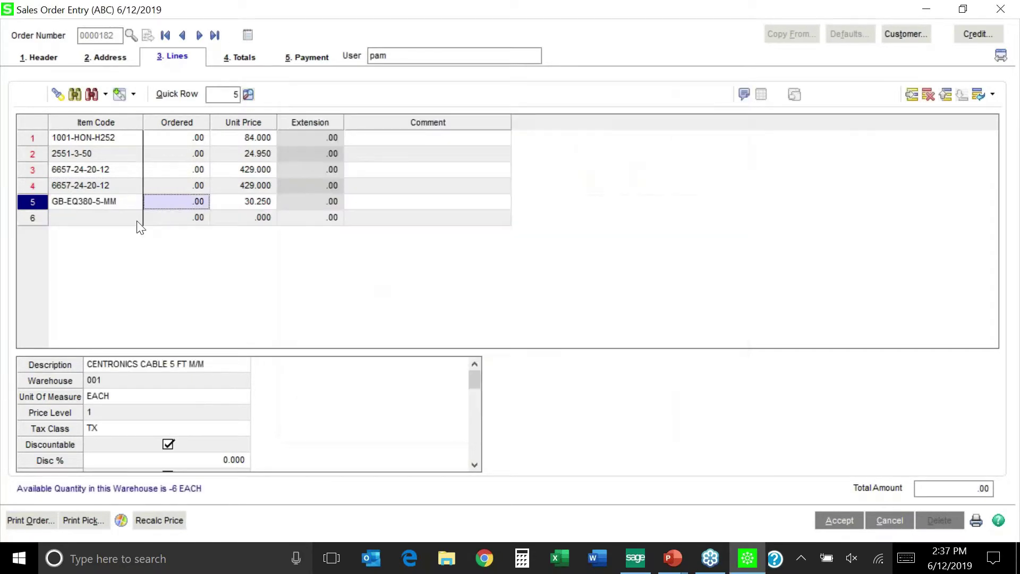
{"action": "left_click", "coordinate": [126, 219]}
{"action": "left_click", "coordinate": [131, 219]}
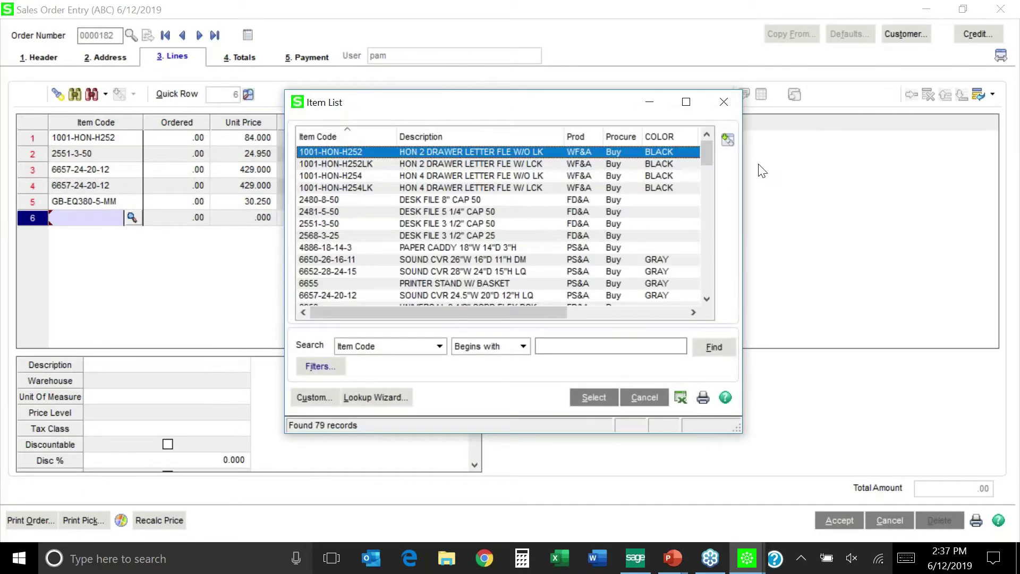
{"action": "left_click_drag", "start_coordinate": [708, 157], "coordinate": [707, 215]}
{"action": "double_click", "coordinate": [402, 222]}
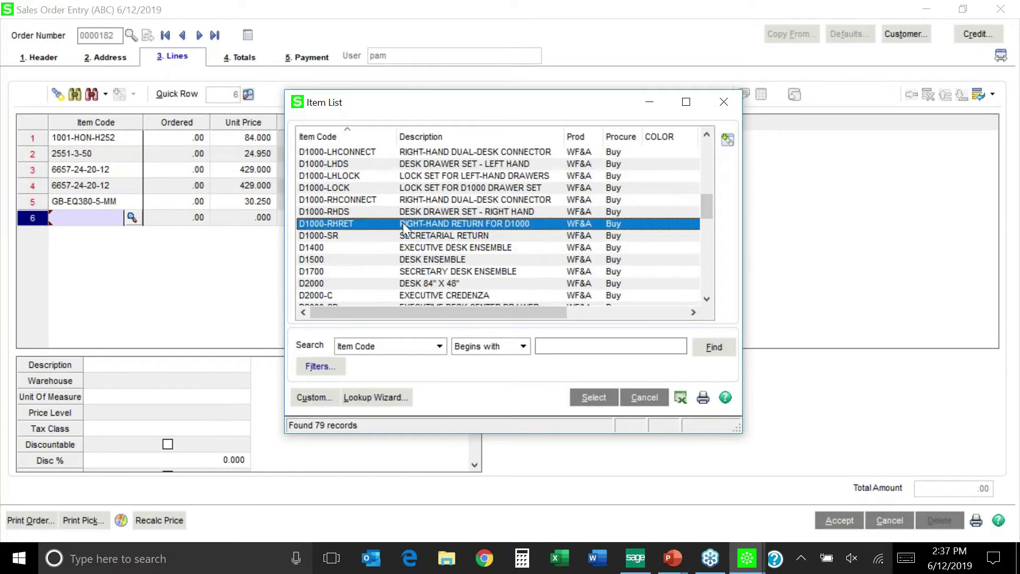
- Add item GB-EL04MS-25 as the seventh line without a quantity and save the ABS repeating order
{"action": "left_click", "coordinate": [106, 237]}
{"action": "left_click", "coordinate": [132, 234]}
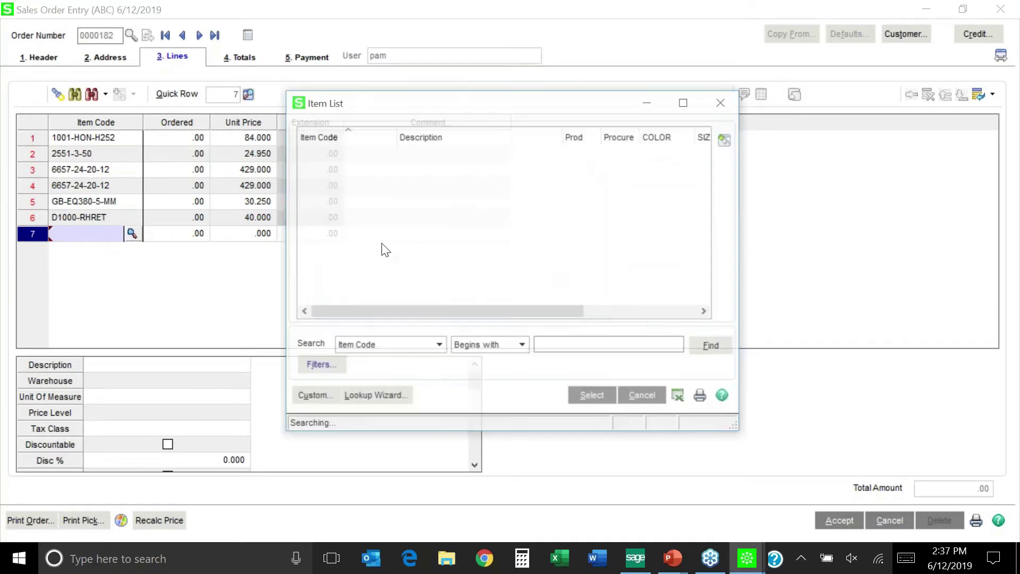
{"action": "scroll", "coordinate": [502, 244], "scroll_direction": "down", "scroll_amount": 10}
{"action": "double_click", "coordinate": [502, 244]}
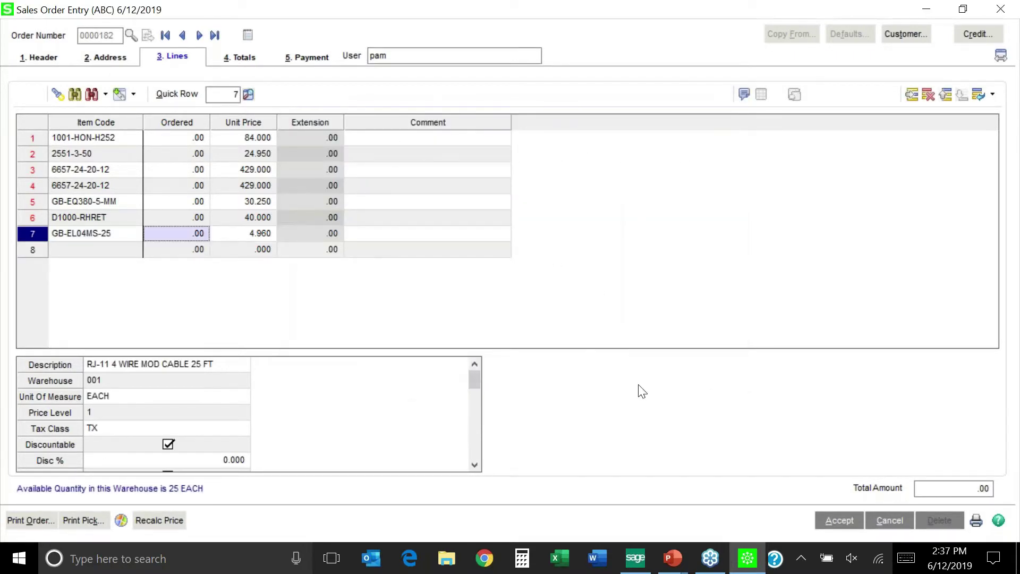
{"action": "left_click", "coordinate": [840, 524]}
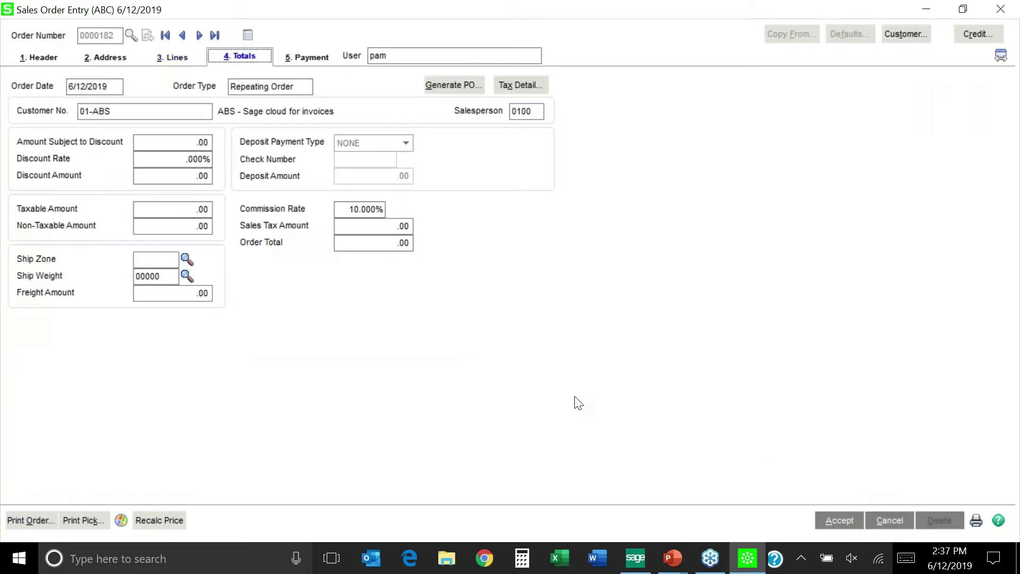
{"action": "left_click", "coordinate": [839, 522]}
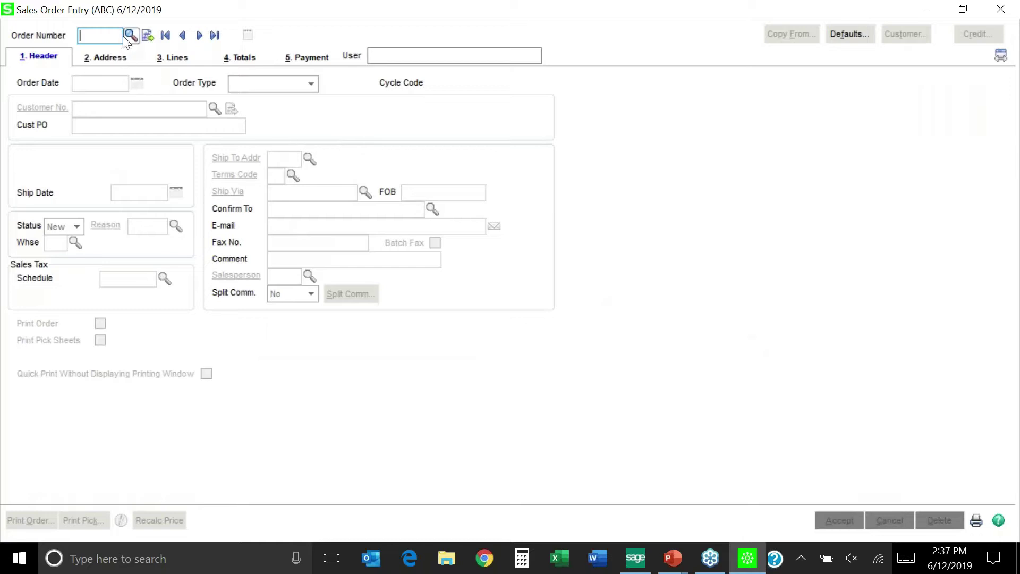
- Create a new standard order from the ABS repeating order and display its copied item lines
{"action": "left_click", "coordinate": [148, 36]}
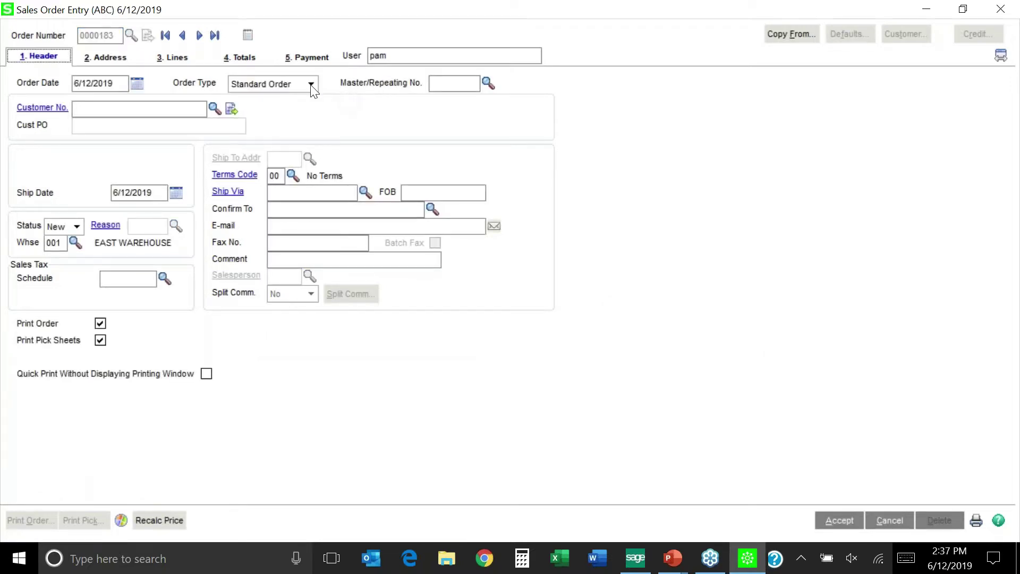
{"action": "left_click", "coordinate": [489, 85]}
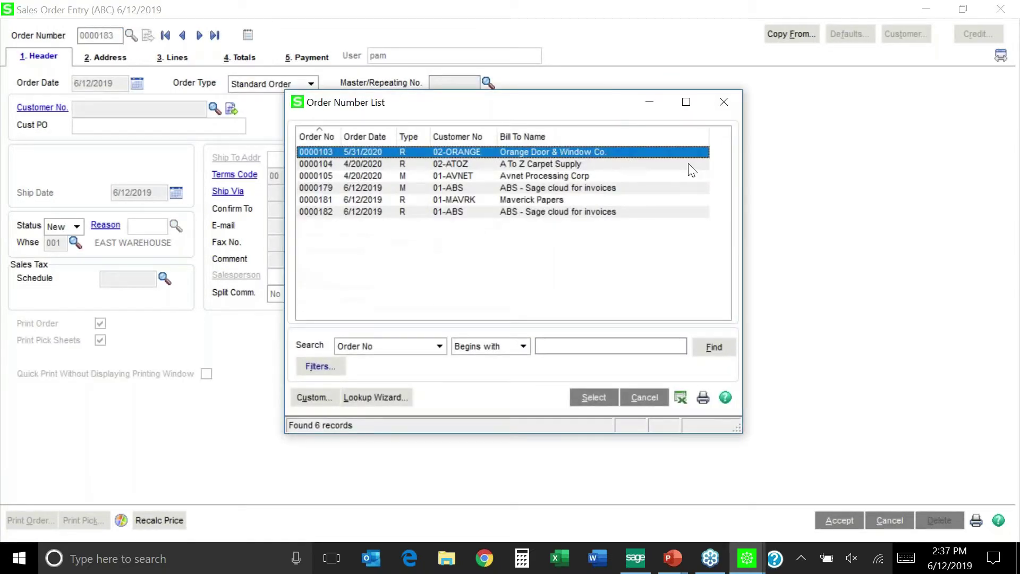
{"action": "double_click", "coordinate": [449, 213]}
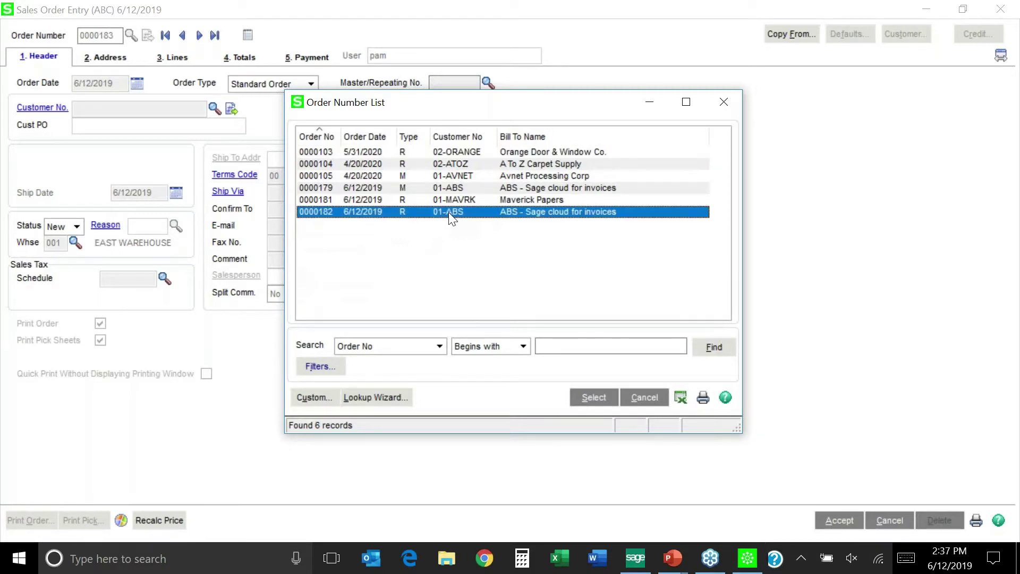
{"action": "left_click", "coordinate": [168, 68]}
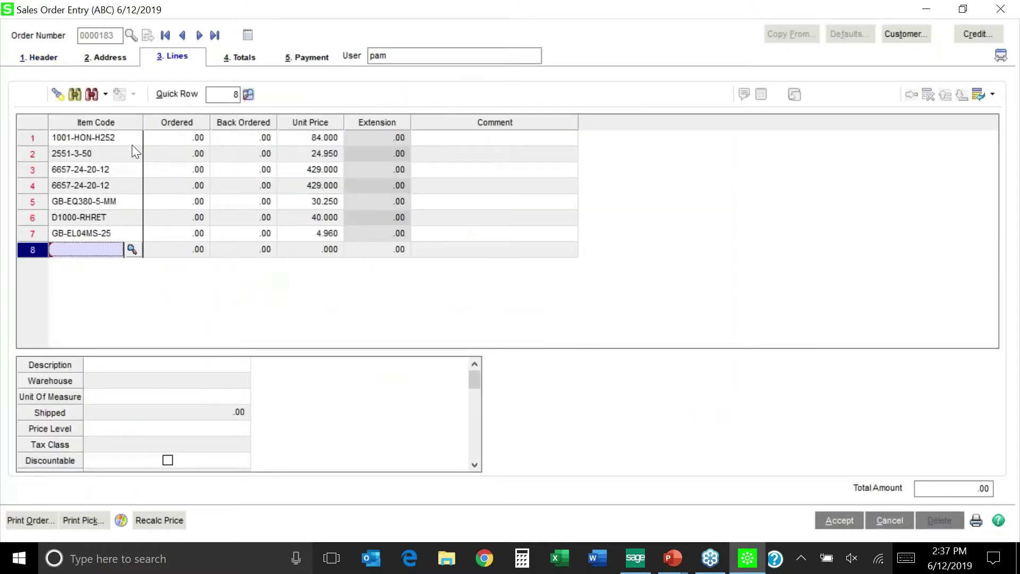
- Order 2 of item 2551-3-50 and 5 of GB-EQ380-5-MM, accepting the entered quantity despite the stock shortage
{"action": "left_click", "coordinate": [183, 153]}
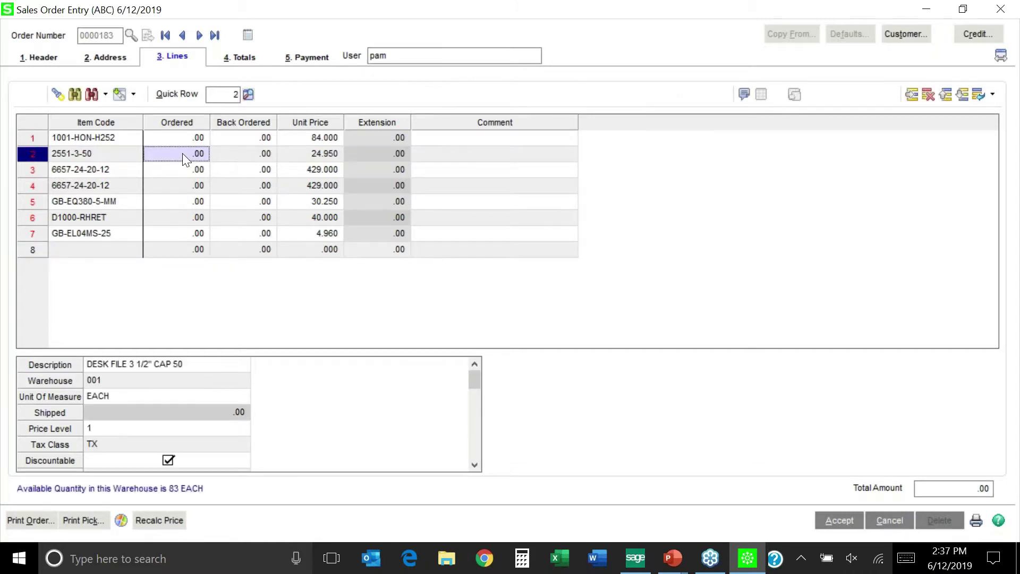
{"action": "type", "text": "2"}
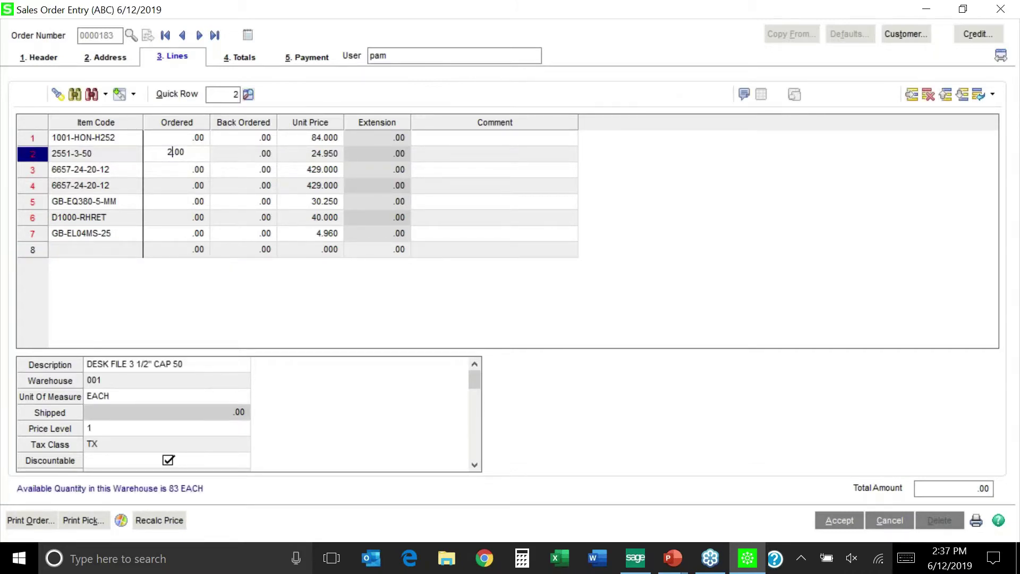
{"action": "left_click", "coordinate": [189, 184]}
{"action": "left_click", "coordinate": [184, 203]}
{"action": "type", "text": "5"}
{"action": "left_click", "coordinate": [187, 218]}
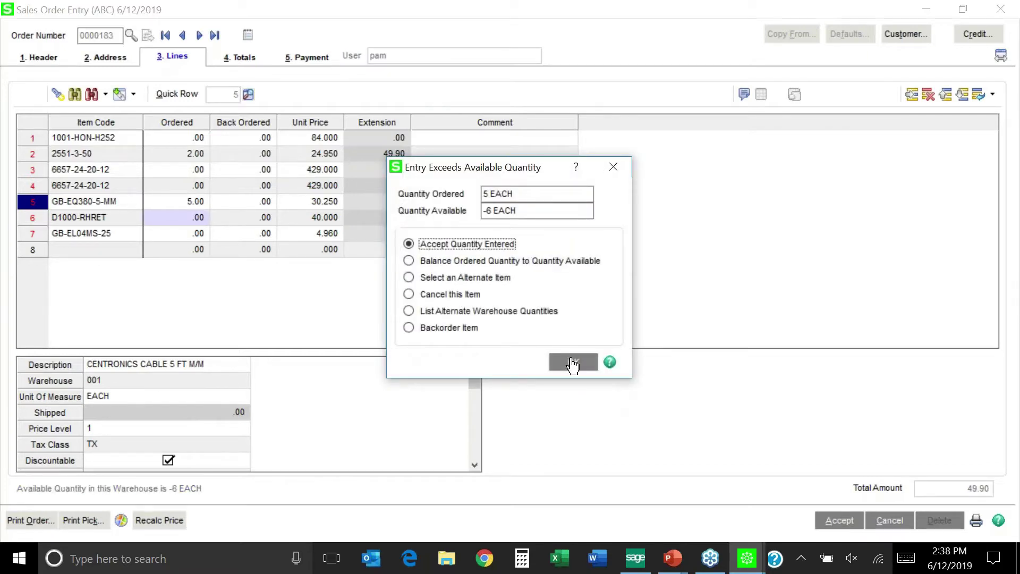
{"action": "left_click", "coordinate": [574, 363]}
- Order 3 of item D1000-RHRET and 1 of GB-EL04MS-25, accepting the quantity entered for D1000-RHRET
{"action": "type", "text": "3"}
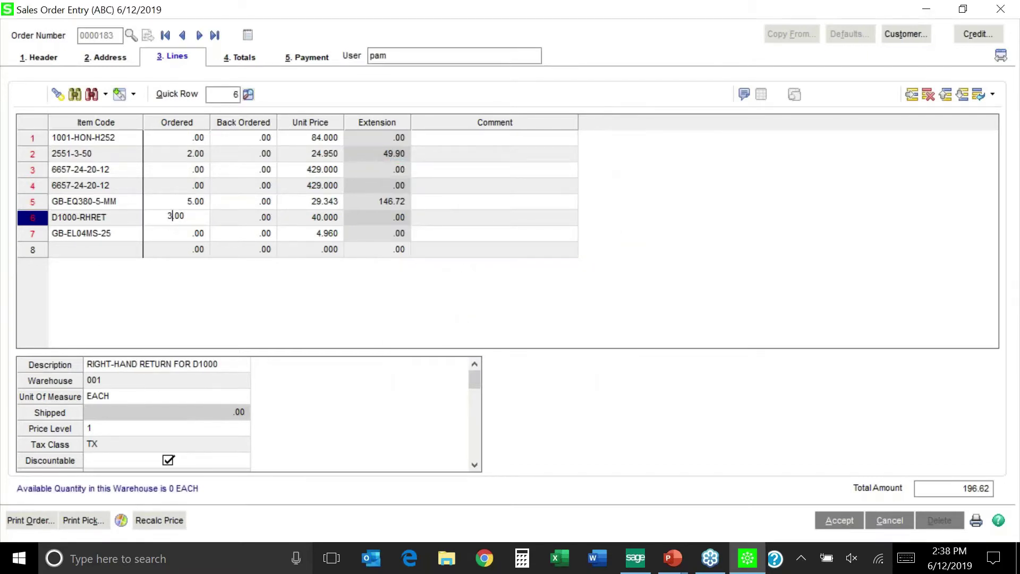
{"action": "key", "text": "Return"}
{"action": "left_click", "coordinate": [574, 363]}
{"action": "left_click", "coordinate": [167, 230]}
{"action": "type", "text": "1"}
{"action": "key", "text": "Return"}
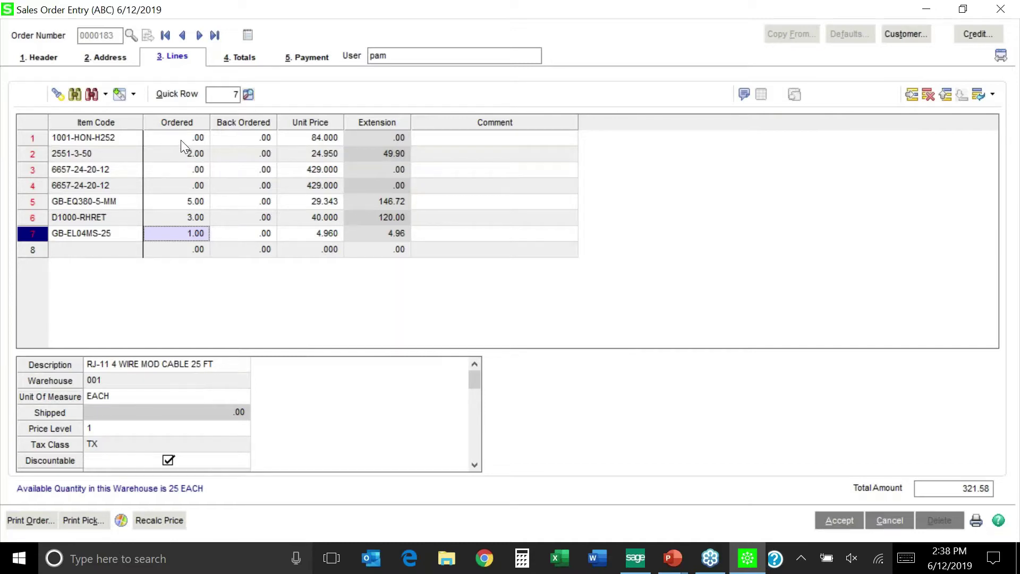
{"action": "left_click", "coordinate": [101, 136]}
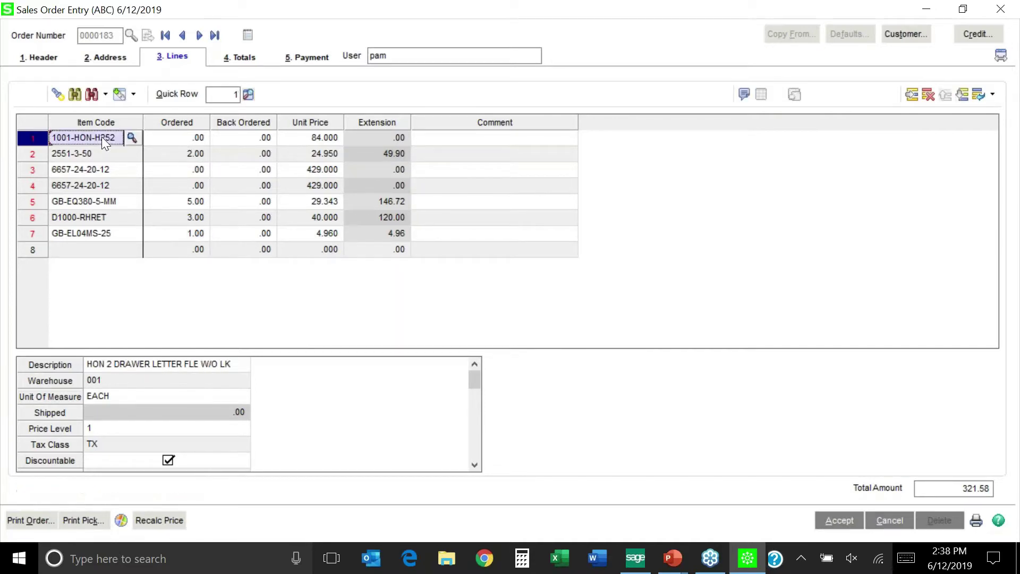
{"action": "left_click", "coordinate": [929, 96]}
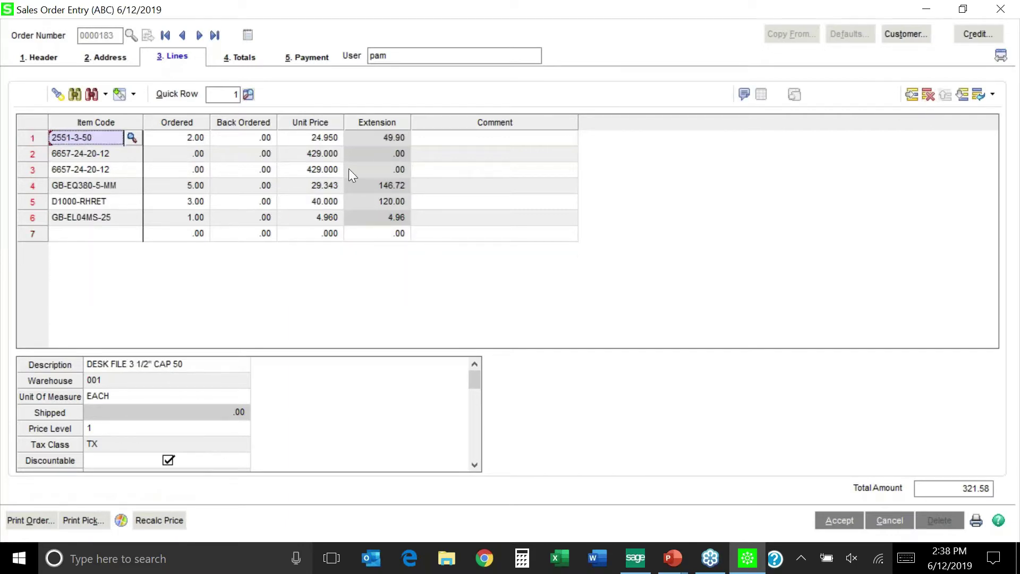
{"action": "left_click", "coordinate": [88, 154]}
{"action": "left_click", "coordinate": [928, 96]}
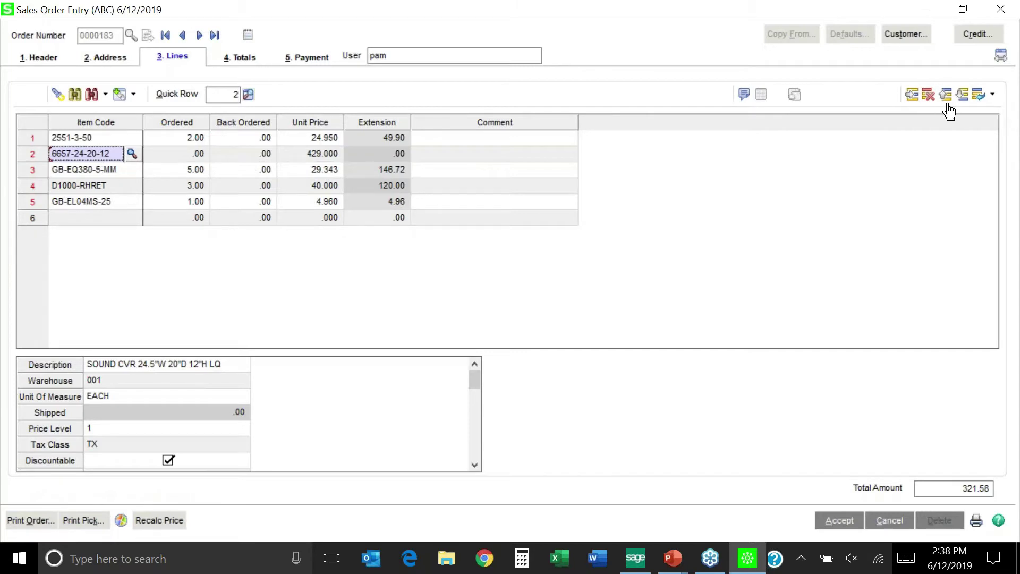
{"action": "left_click", "coordinate": [929, 95]}
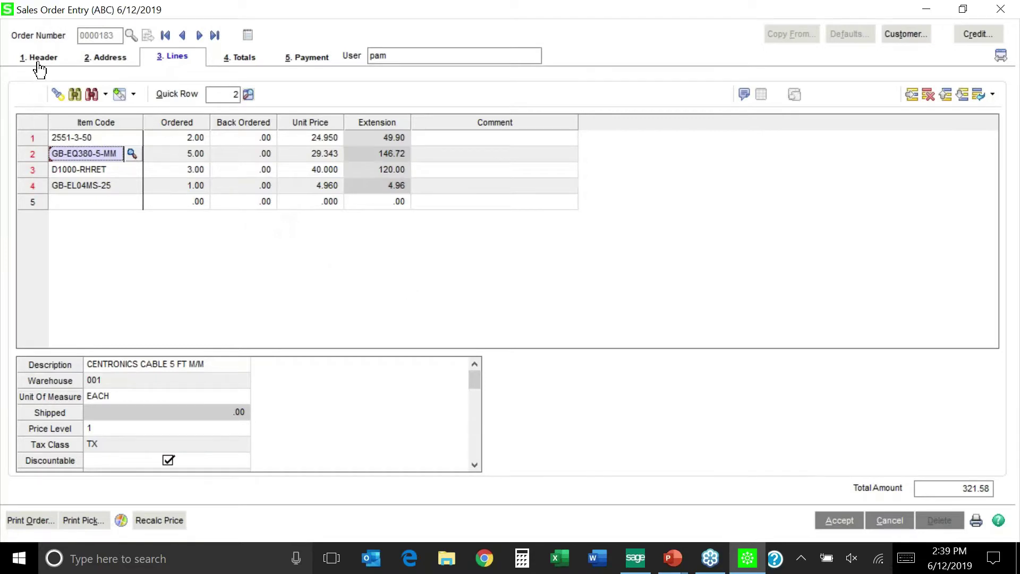
- Mark the GB-EQ380-5-MM line for drop shipment and clear the Drop Ship option again
{"action": "left_click", "coordinate": [475, 381]}
{"action": "left_click_drag", "start_coordinate": [477, 396], "coordinate": [475, 412]}
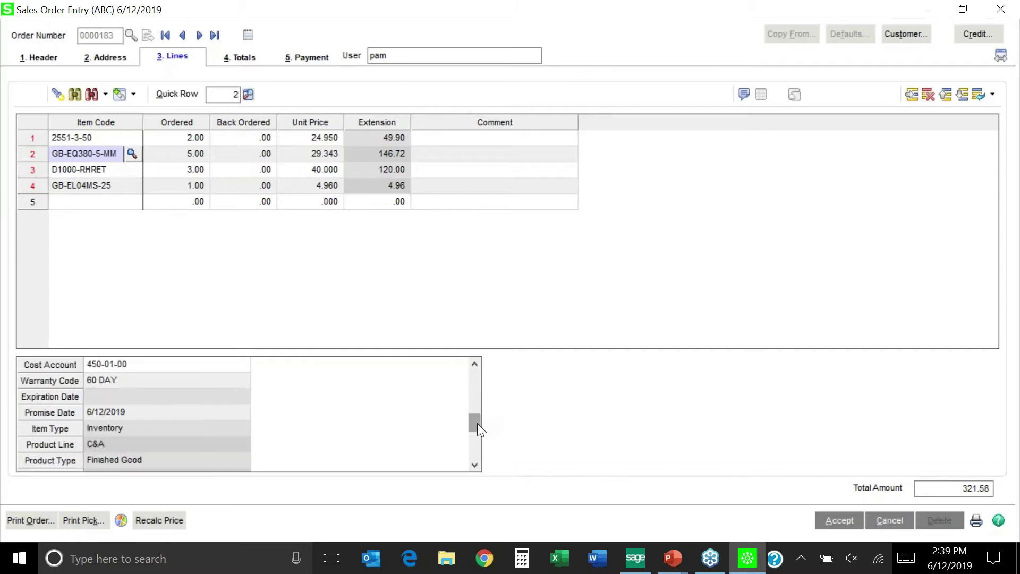
{"action": "left_click_drag", "start_coordinate": [475, 423], "coordinate": [477, 385]}
{"action": "left_click", "coordinate": [475, 466]}
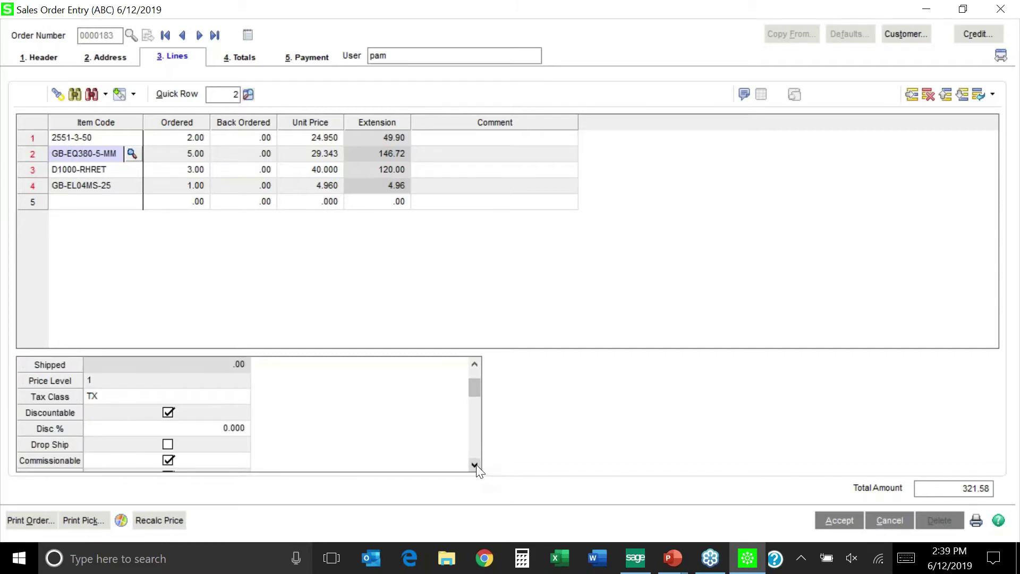
{"action": "left_click", "coordinate": [475, 466]}
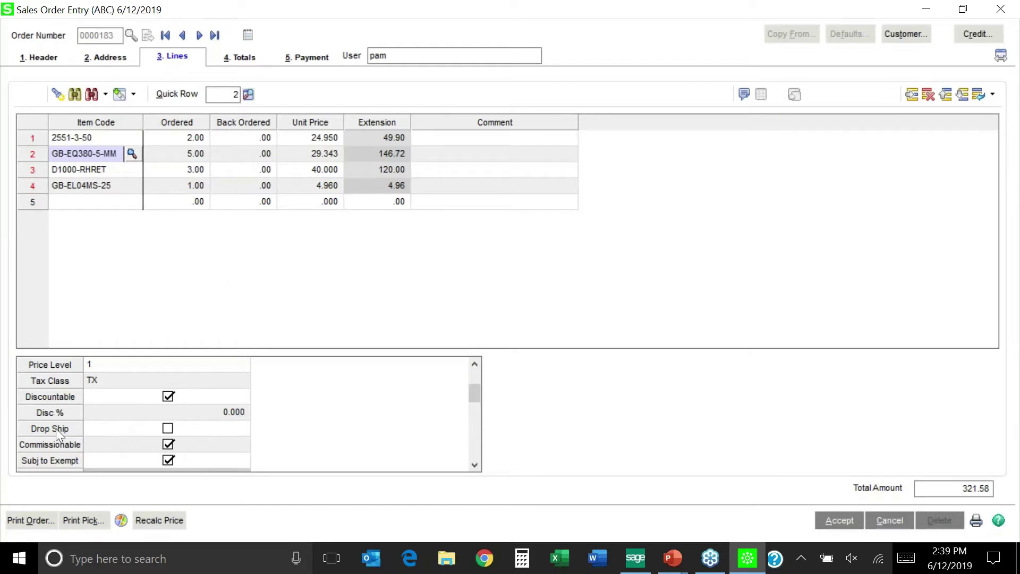
{"action": "left_click", "coordinate": [85, 432]}
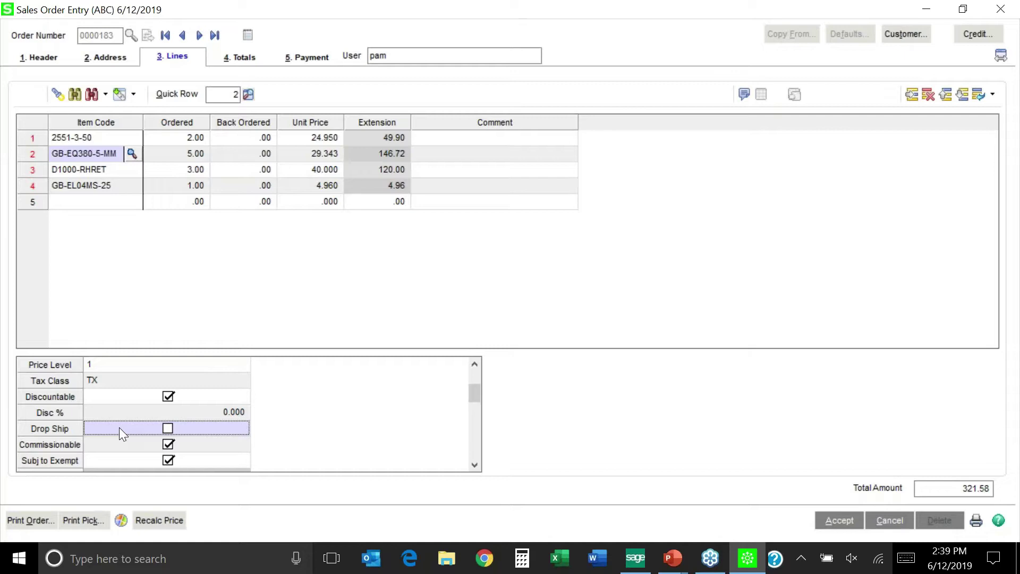
{"action": "left_click", "coordinate": [168, 429]}
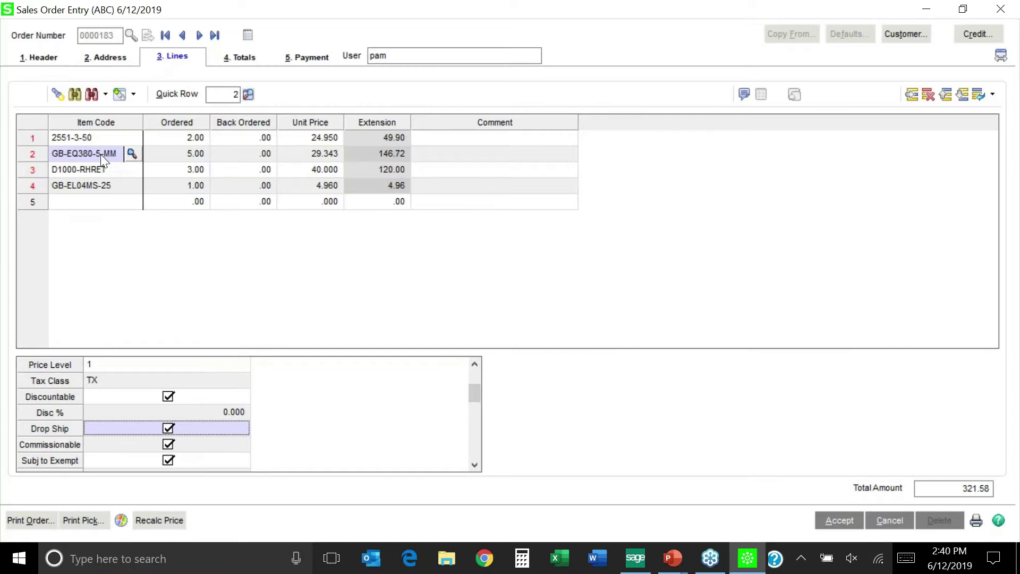
{"action": "left_click", "coordinate": [168, 428]}
{"action": "scroll", "coordinate": [474, 381], "scroll_direction": "up", "scroll_amount": 1}
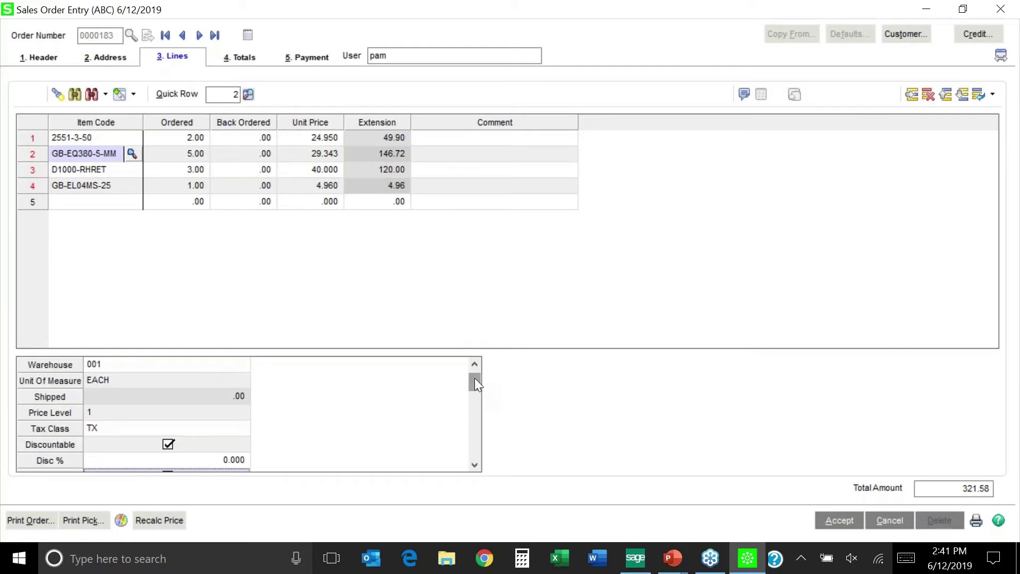
- Accept the order lines, close Sales Order Entry and switch to the main Sage 100 window
{"action": "left_click", "coordinate": [838, 523]}
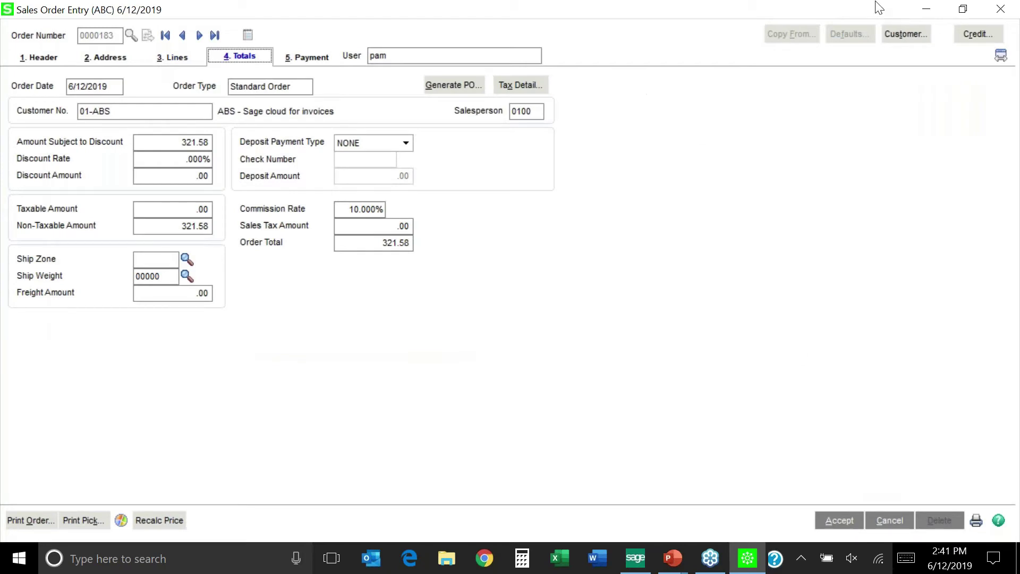
{"action": "left_click", "coordinate": [1001, 10]}
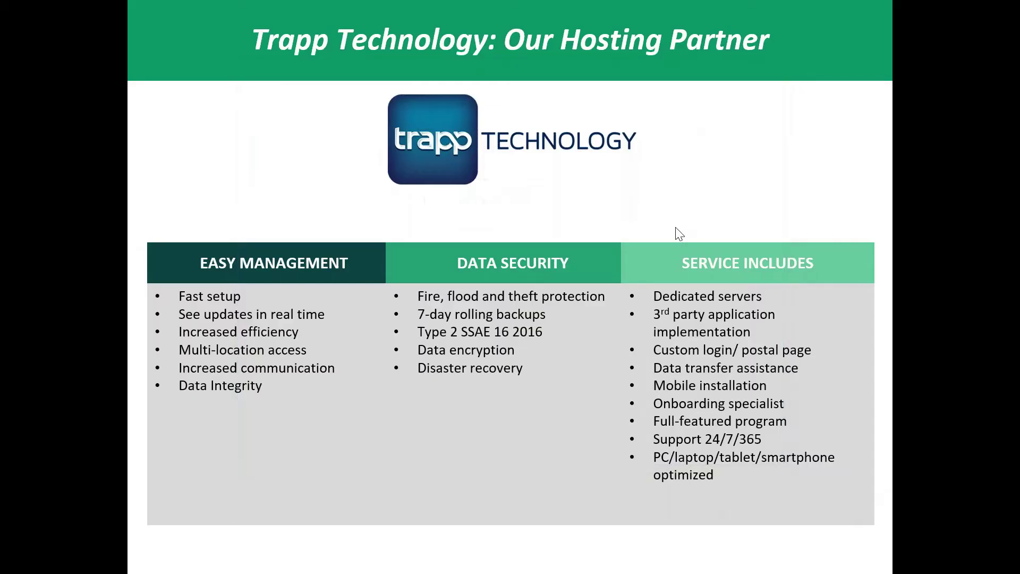
{"action": "key", "text": "alt+Tab"}
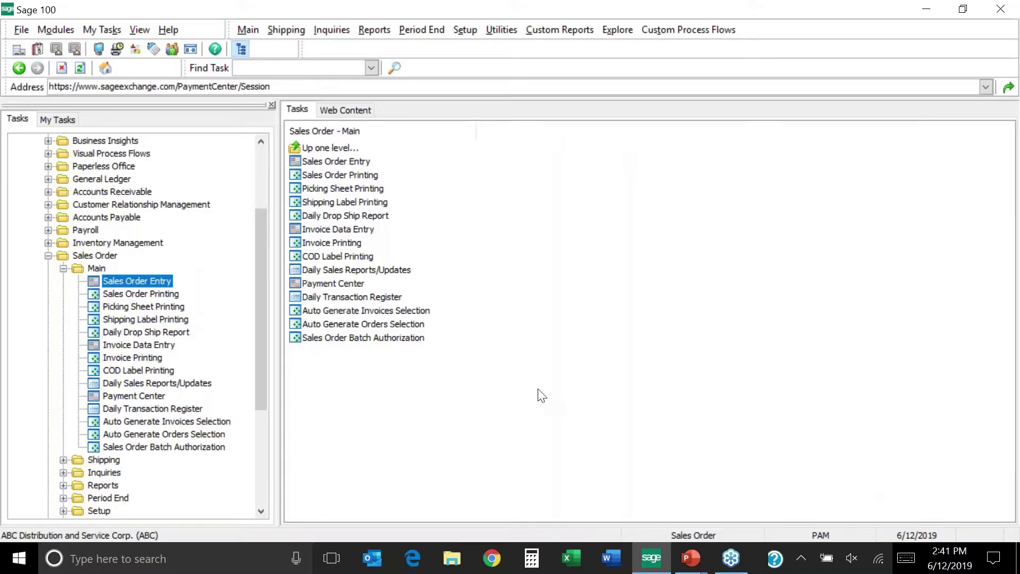
- Set up Picking Sheet Printing with the Plain form template and preview the picking sheets in a maximized window
{"action": "left_click", "coordinate": [173, 311]}
{"action": "double_click", "coordinate": [173, 312]}
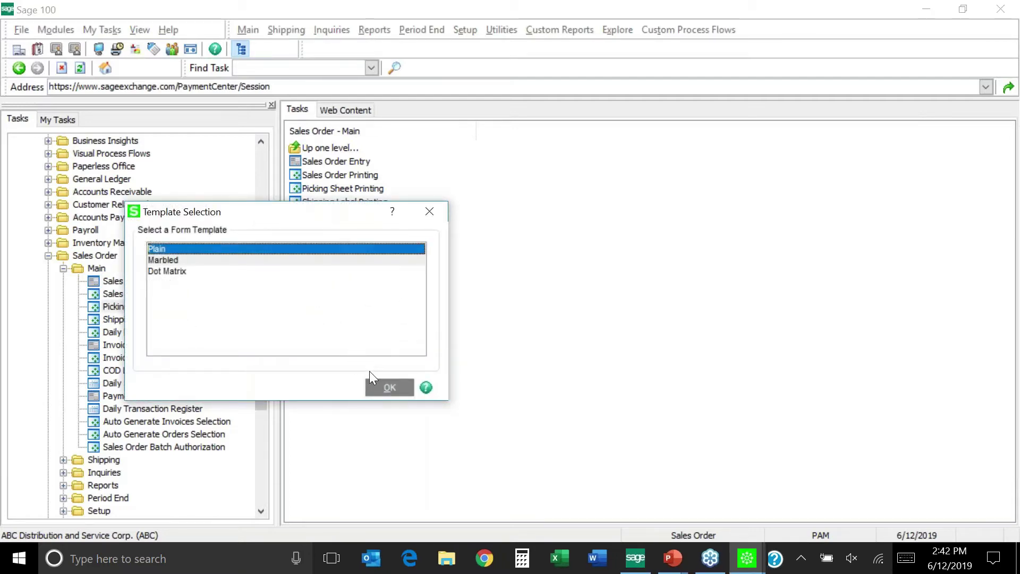
{"action": "left_click", "coordinate": [387, 390]}
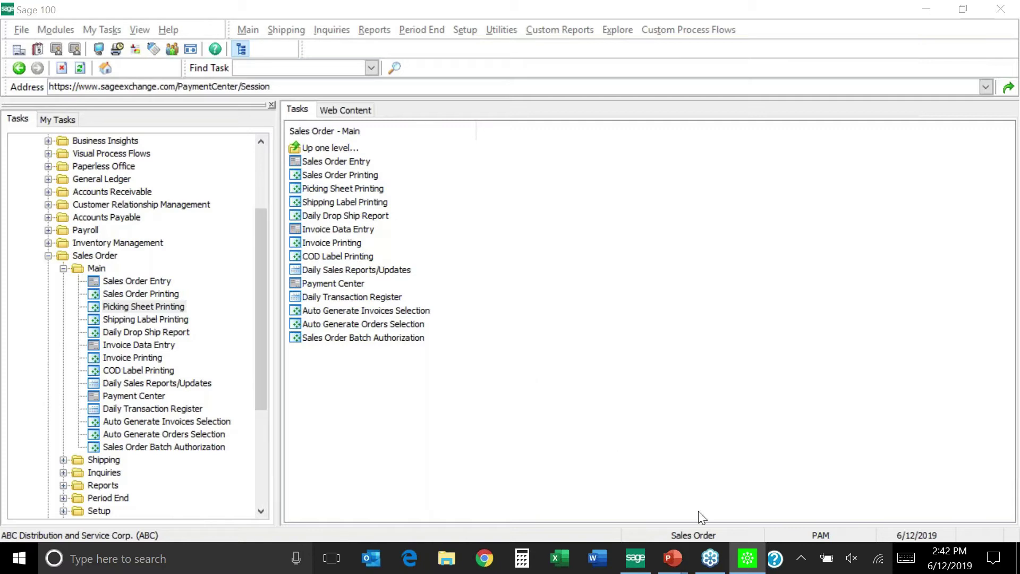
{"action": "left_click", "coordinate": [752, 556]}
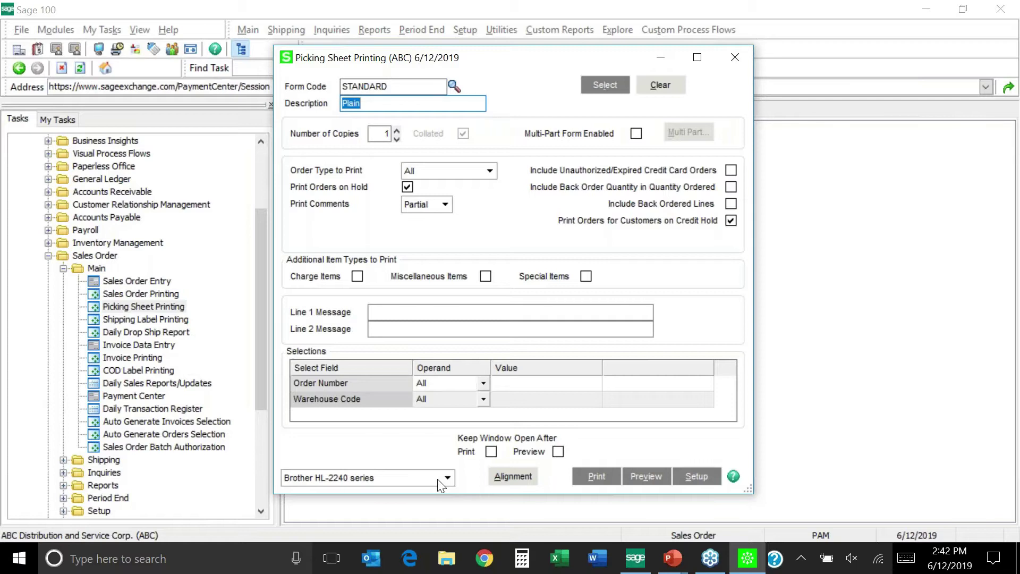
{"action": "left_click", "coordinate": [657, 486]}
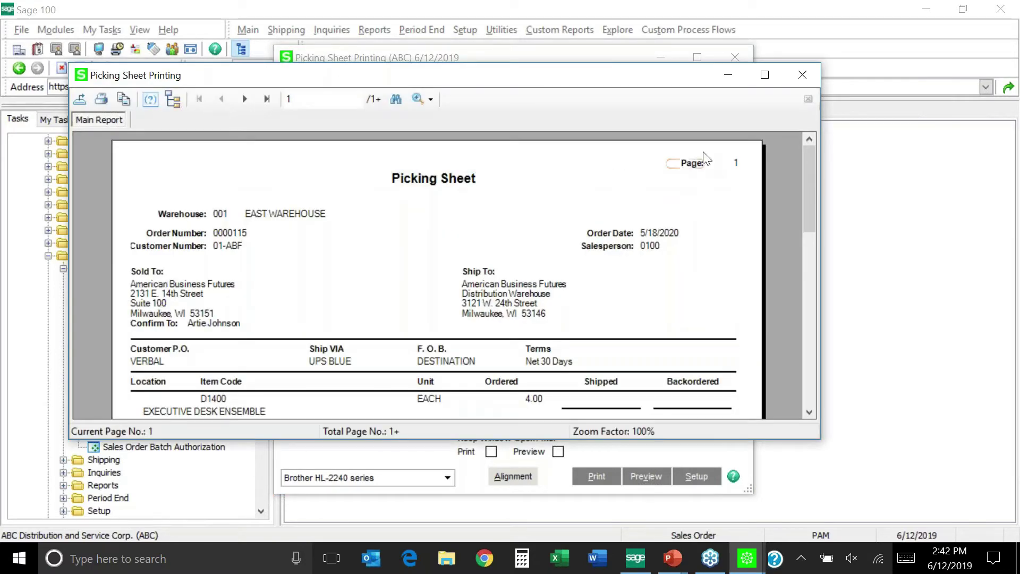
{"action": "left_click", "coordinate": [765, 75]}
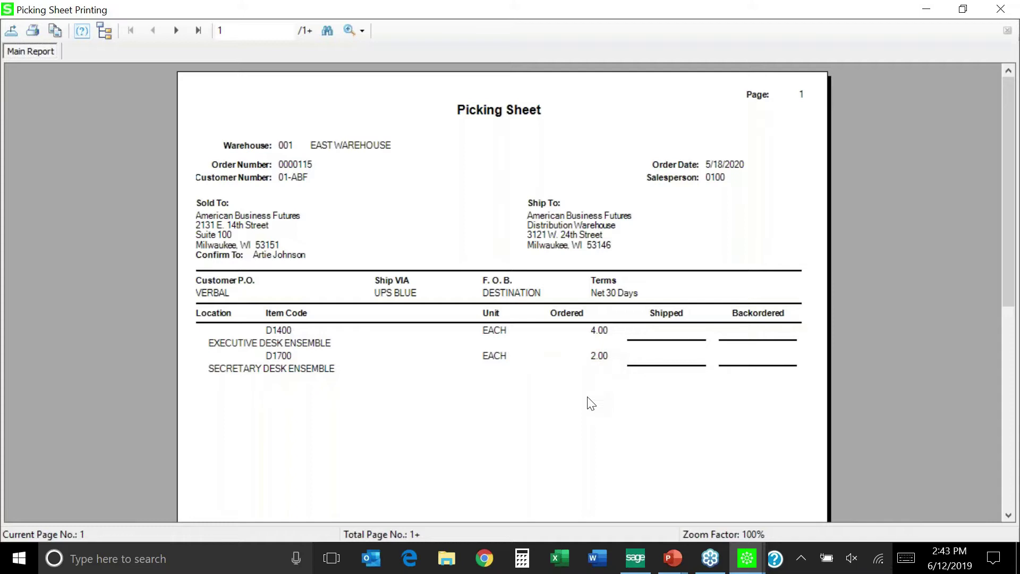
- Examine the Shipped and Backordered entry spaces for items D1400 and D1700 on the picking sheet and close the preview
{"action": "left_click", "coordinate": [666, 333]}
{"action": "left_click", "coordinate": [669, 364]}
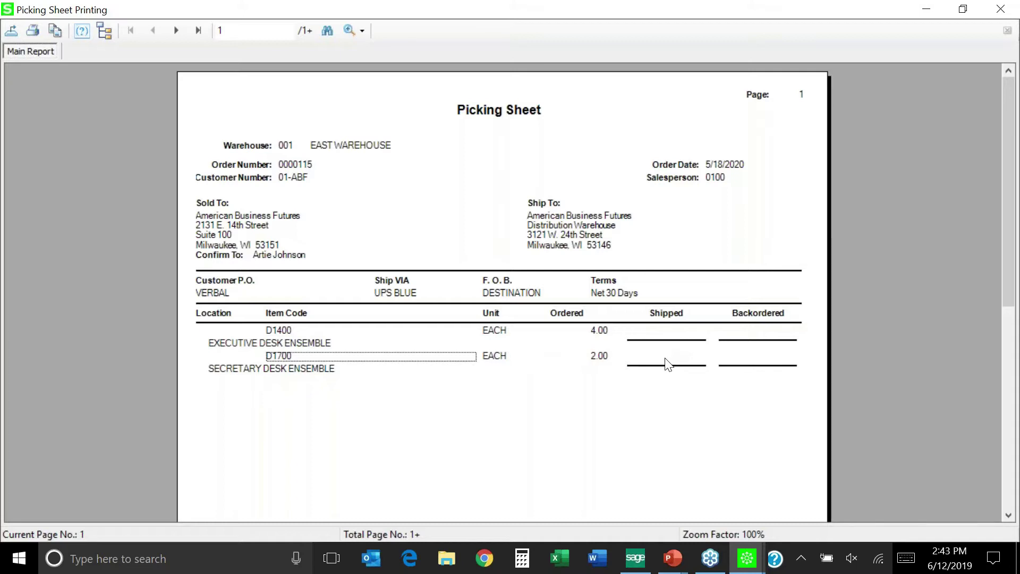
{"action": "left_click", "coordinate": [767, 338]}
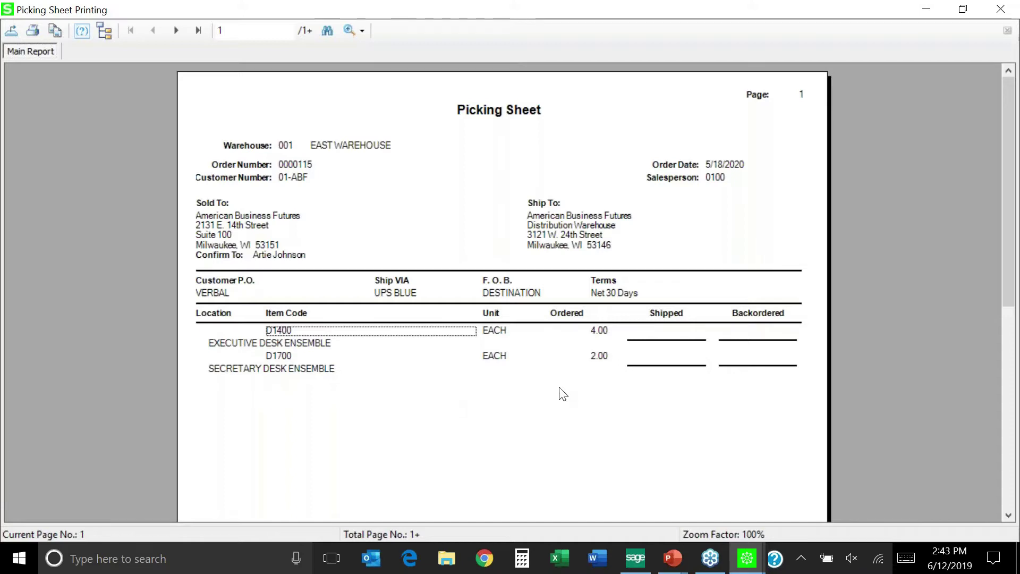
{"action": "left_click", "coordinate": [666, 360]}
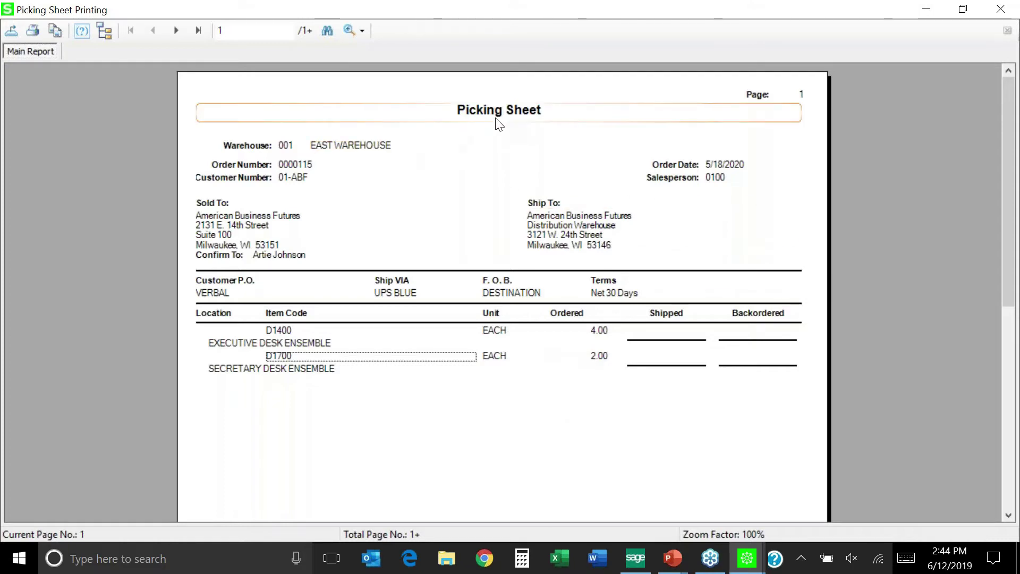
{"action": "left_click", "coordinate": [1001, 10]}
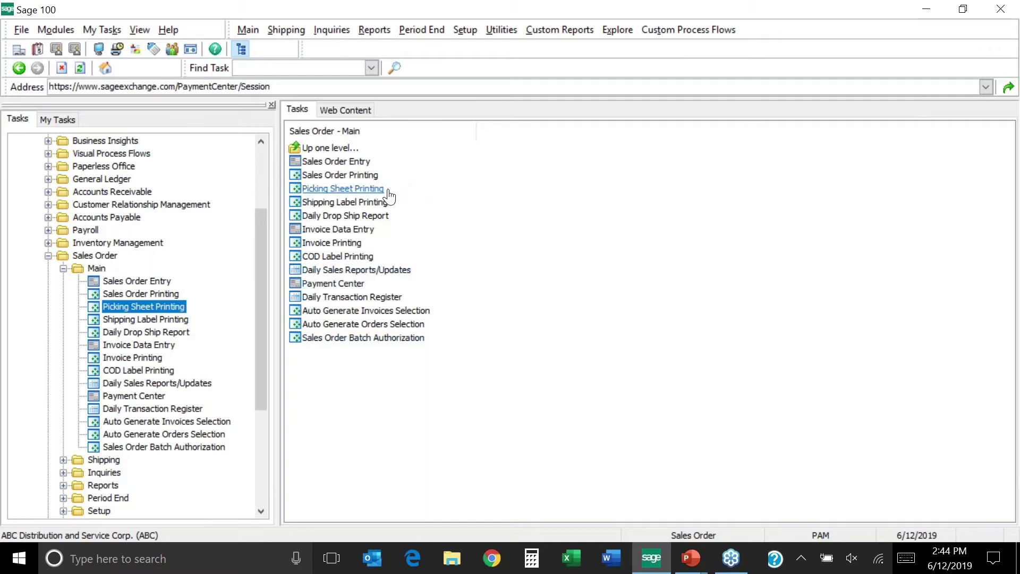
- Open Shipping Data Entry for Sales Order, examine its shipper, order and line fields, and close it
{"action": "left_click", "coordinate": [63, 269]}
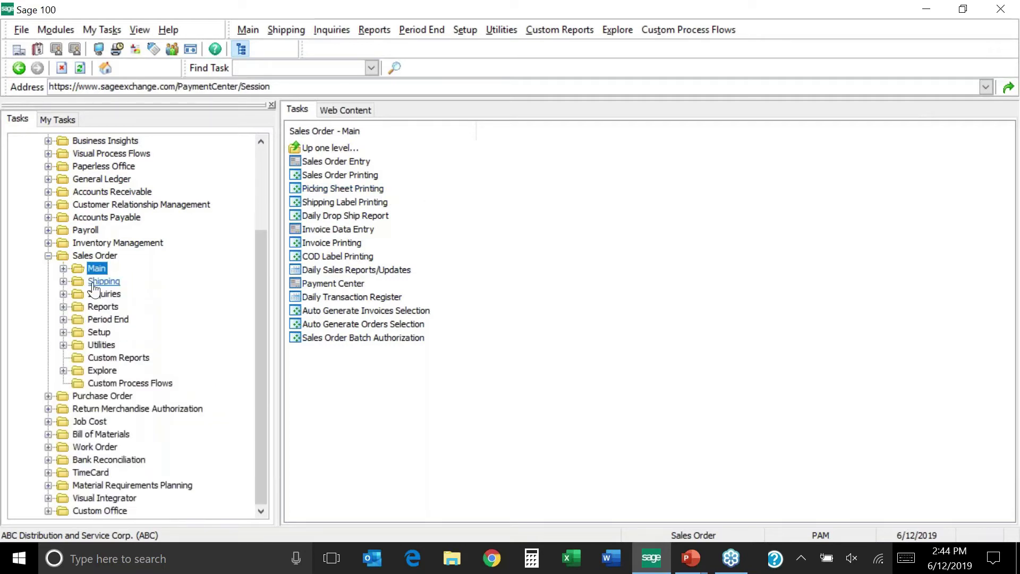
{"action": "left_click", "coordinate": [99, 284]}
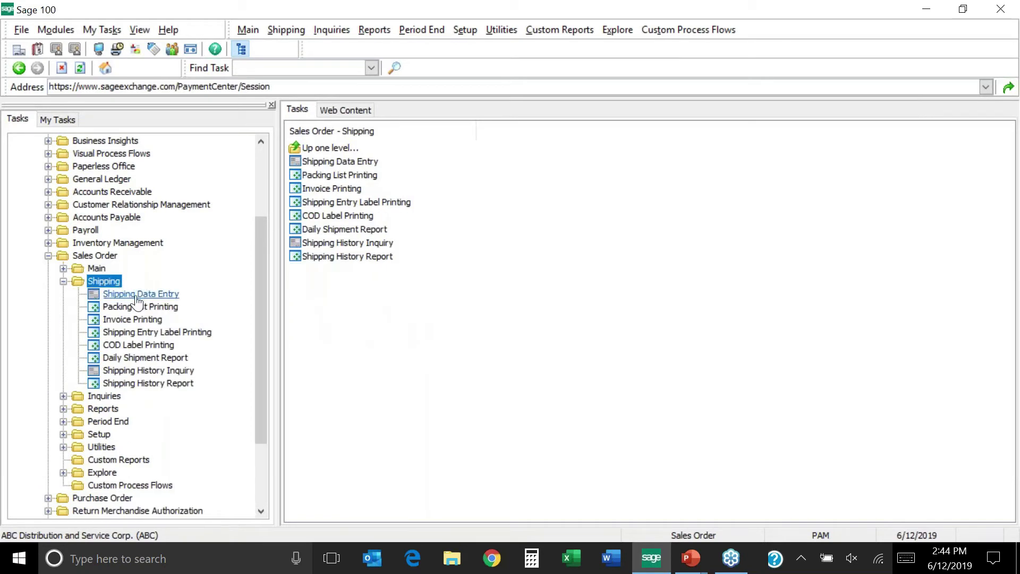
{"action": "left_click", "coordinate": [176, 296]}
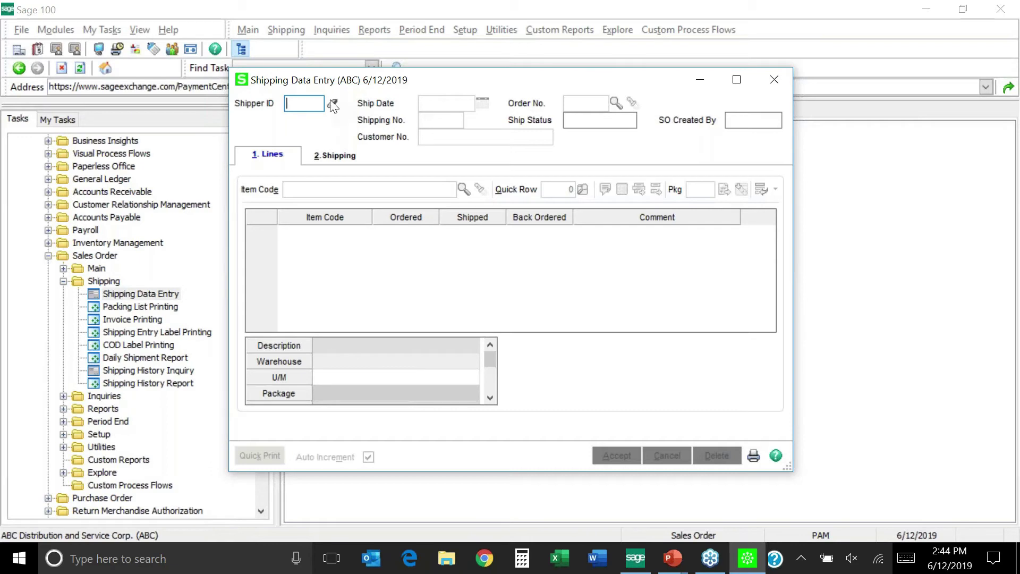
{"action": "left_click_drag", "start_coordinate": [444, 85], "coordinate": [533, 88]}
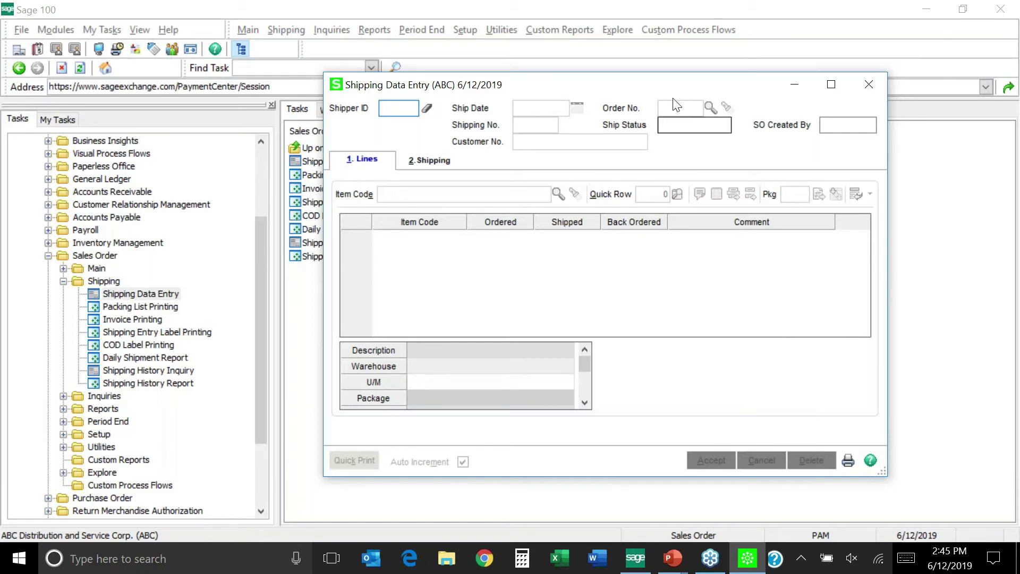
{"action": "left_click_drag", "start_coordinate": [689, 89], "coordinate": [648, 91]}
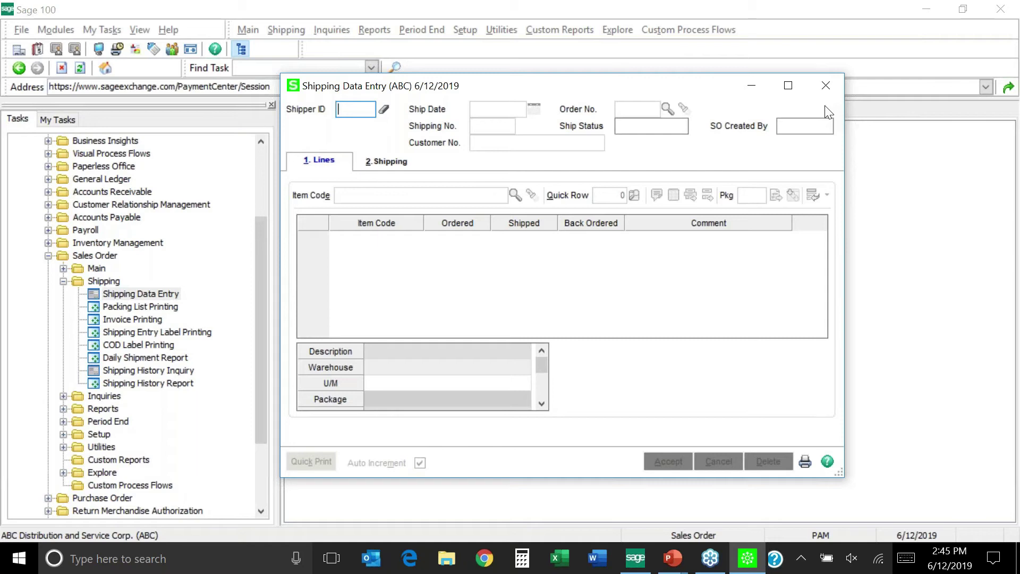
{"action": "left_click", "coordinate": [826, 86]}
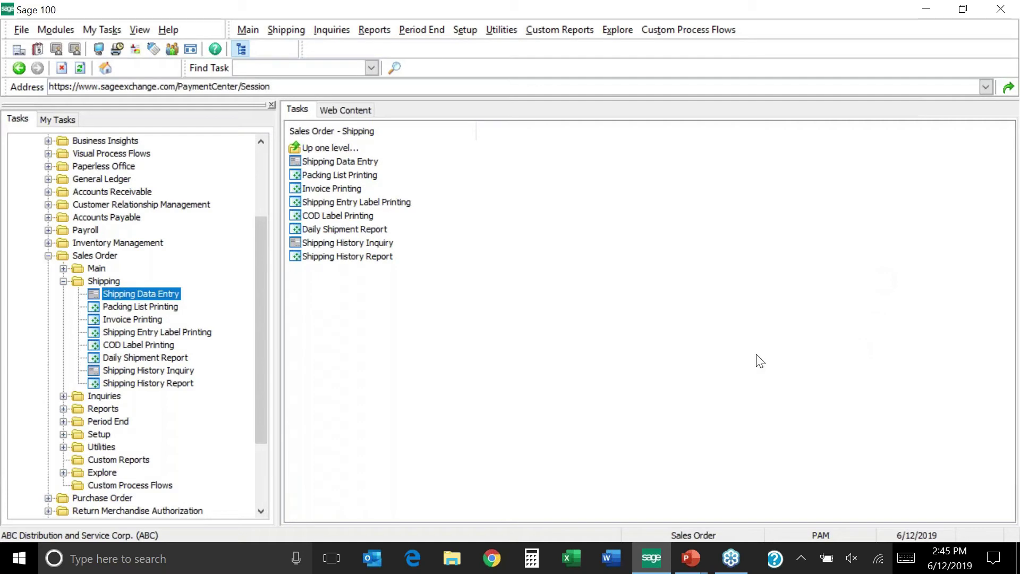
- Open Shipper ID Maintenance from Sales Order Setup, review the shipping function and change permissions for shipper ID 2, and close it
{"action": "left_click", "coordinate": [101, 435]}
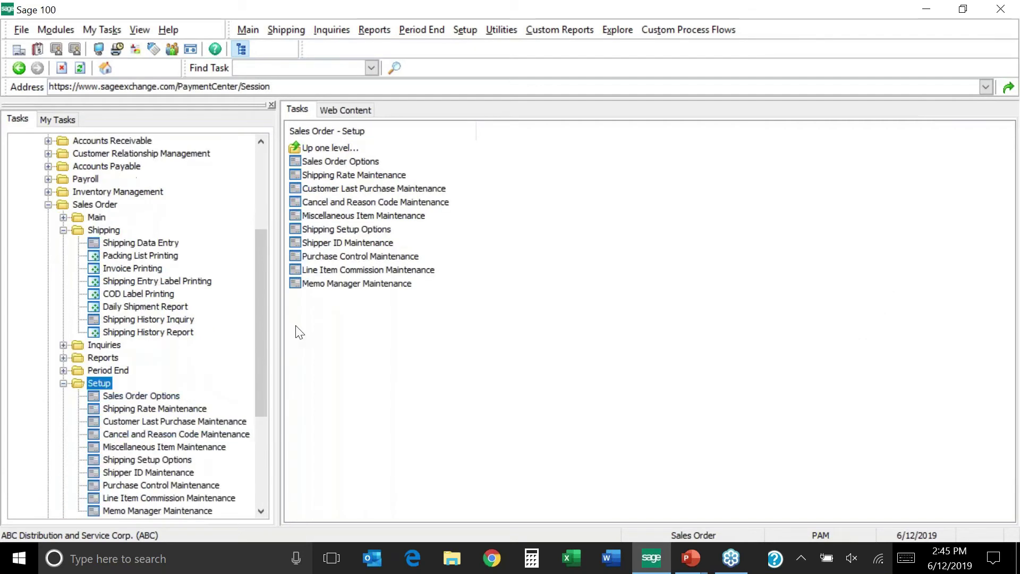
{"action": "left_click", "coordinate": [347, 245]}
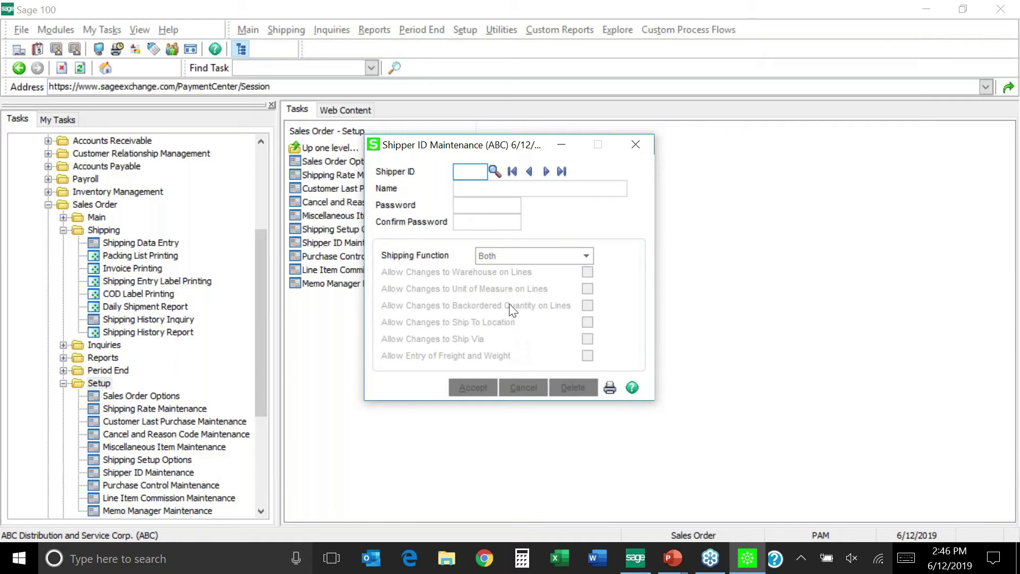
{"action": "left_click", "coordinate": [494, 170]}
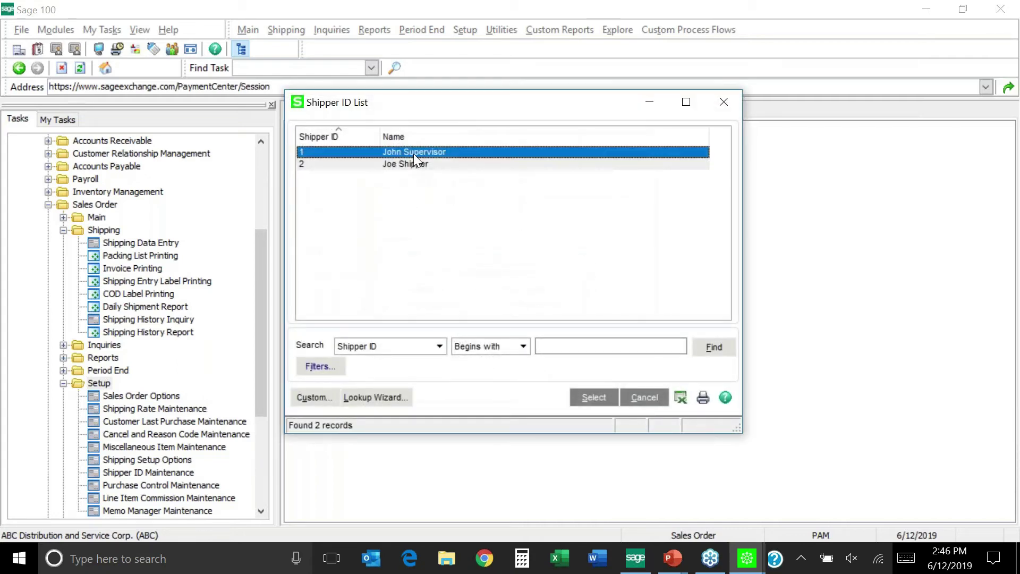
{"action": "double_click", "coordinate": [413, 164]}
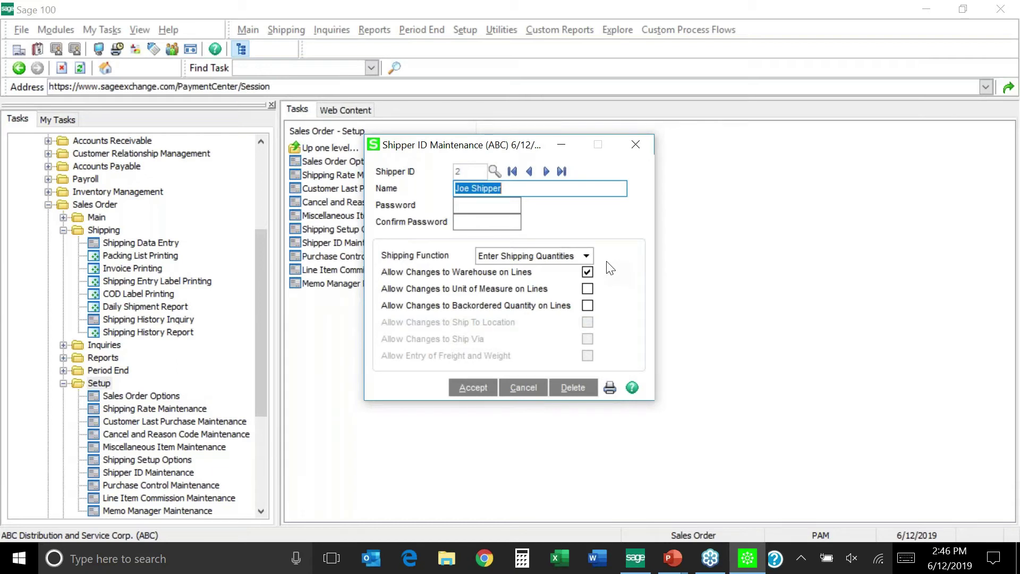
{"action": "left_click", "coordinate": [1006, 238]}
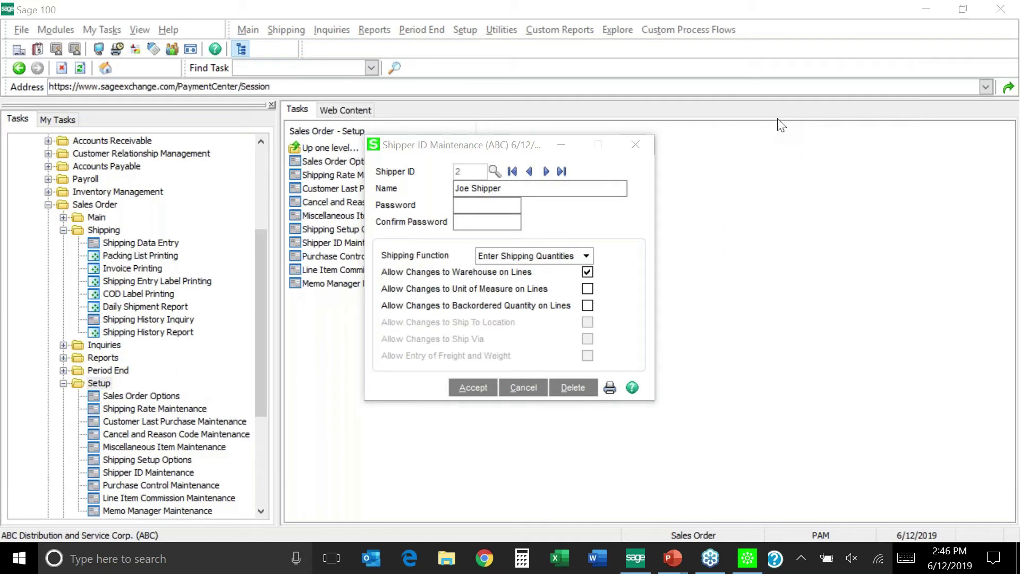
{"action": "left_click", "coordinate": [636, 145]}
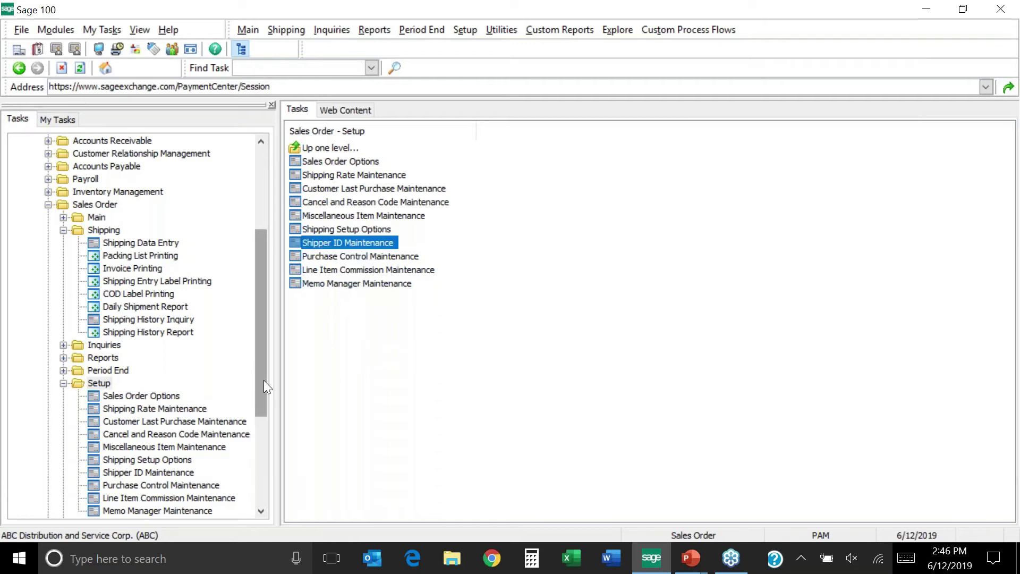
- Collapse the Shipping, Setup and Accounts Payable folders in the task tree and display the Sales Order Utilities purge tasks
{"action": "left_click_drag", "start_coordinate": [263, 383], "coordinate": [264, 409]}
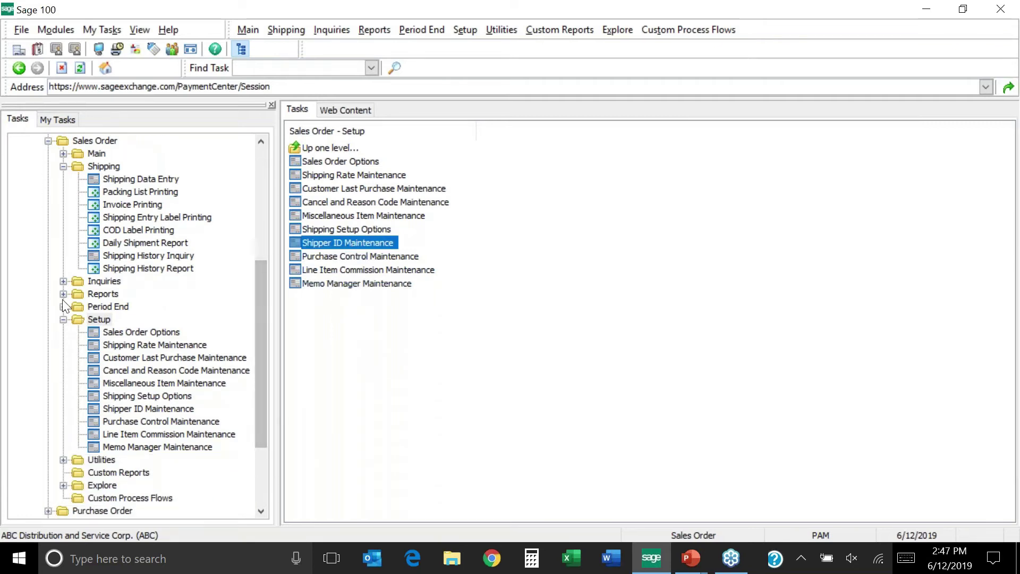
{"action": "left_click", "coordinate": [63, 167]}
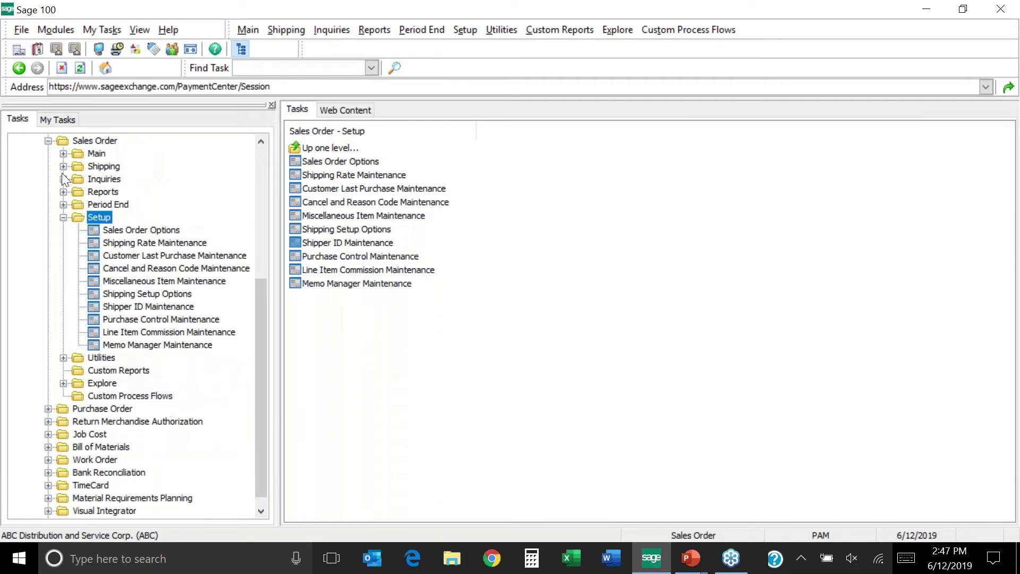
{"action": "left_click", "coordinate": [64, 217]}
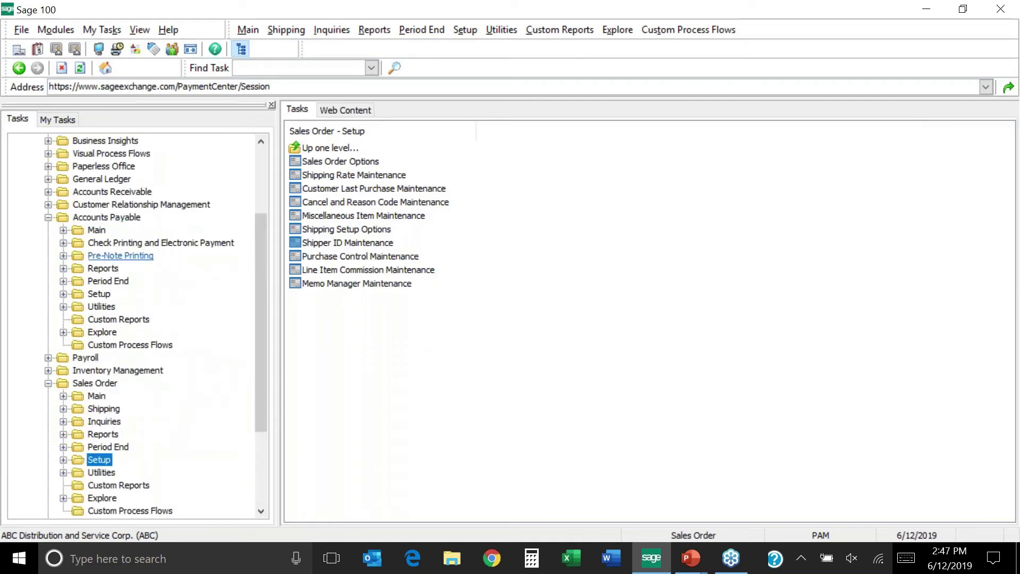
{"action": "left_click", "coordinate": [48, 218]}
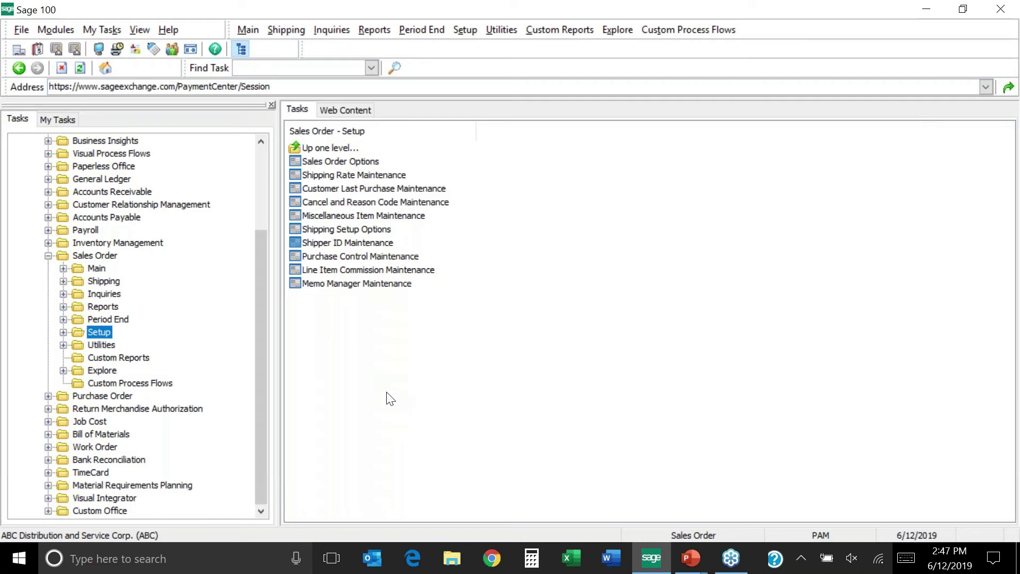
{"action": "double_click", "coordinate": [105, 347]}
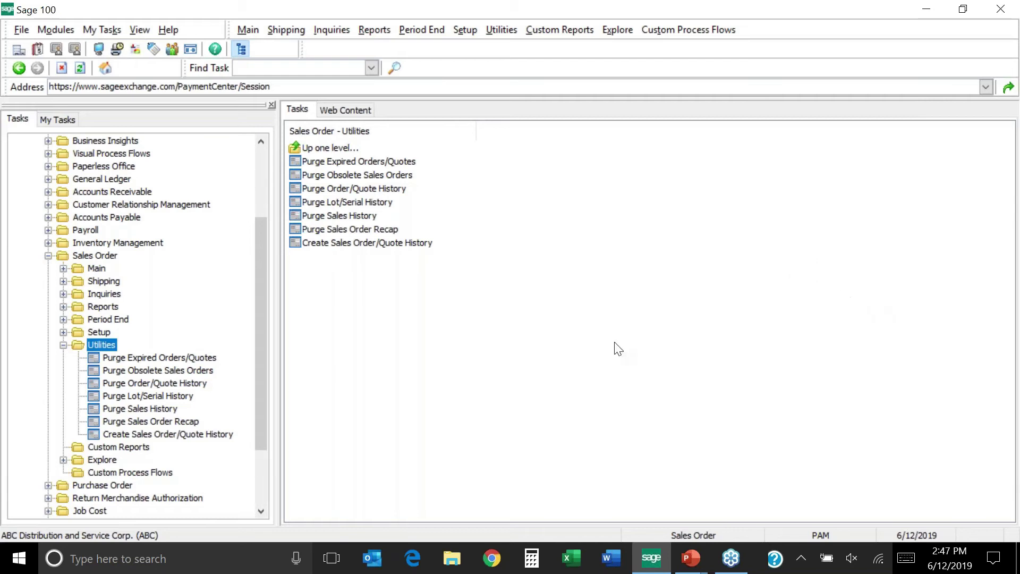
- Open Picking Sheet Printing from Sales Order Main, review the order types available to print, and close it without printing
{"action": "left_click", "coordinate": [97, 269]}
{"action": "left_click", "coordinate": [144, 307]}
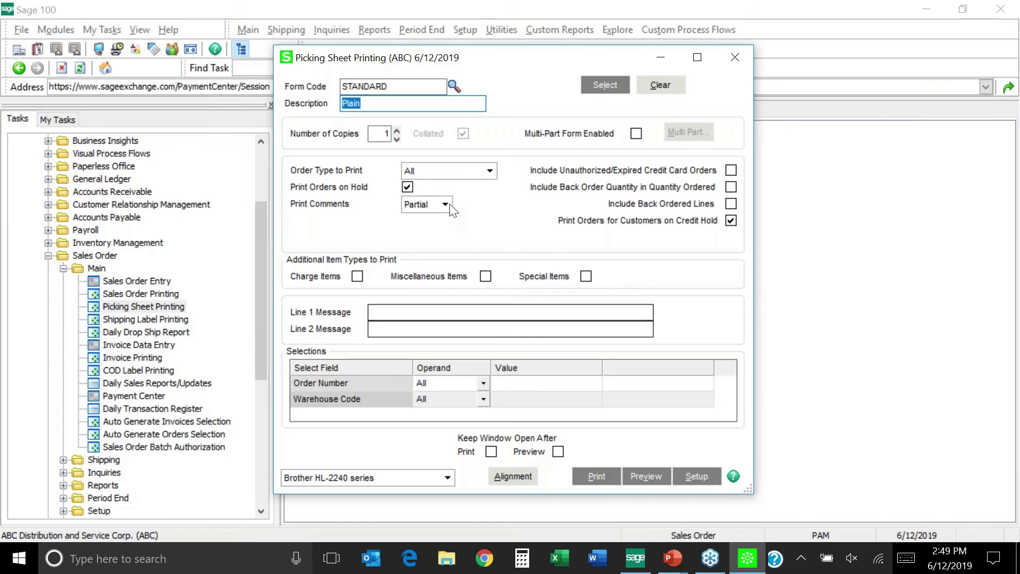
{"action": "left_click", "coordinate": [489, 171]}
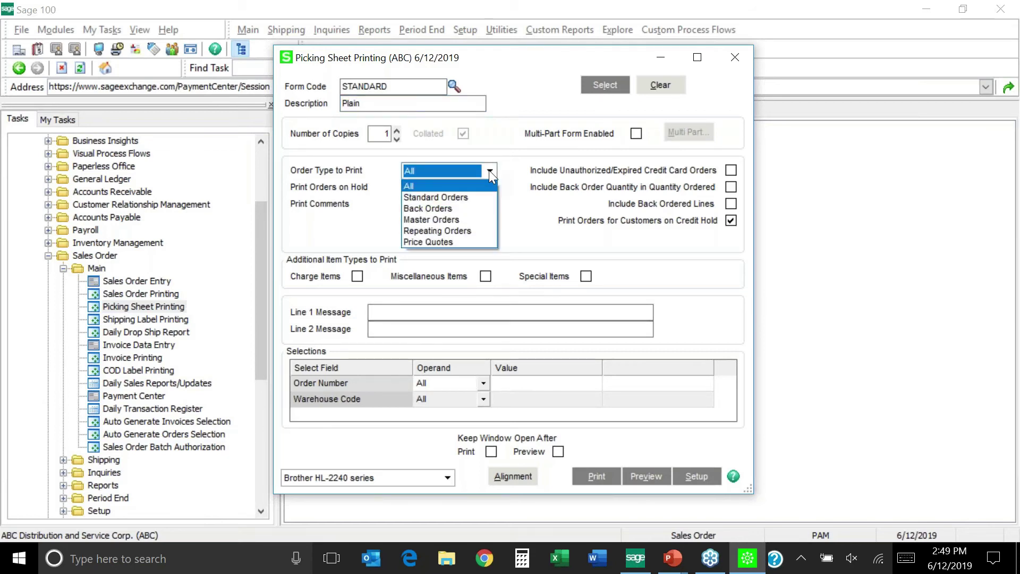
{"action": "left_click", "coordinate": [510, 220]}
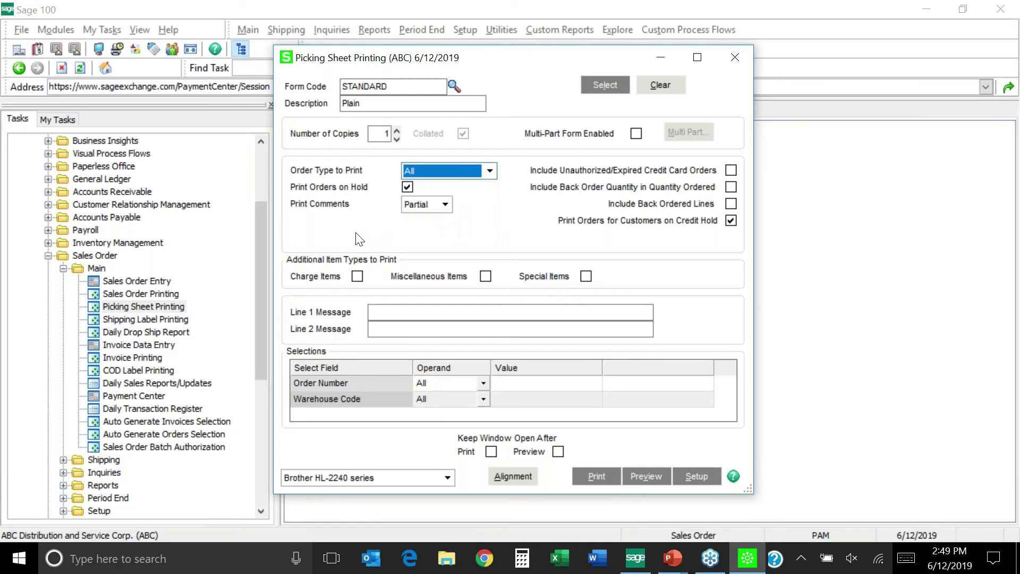
{"action": "left_click", "coordinate": [1008, 241]}
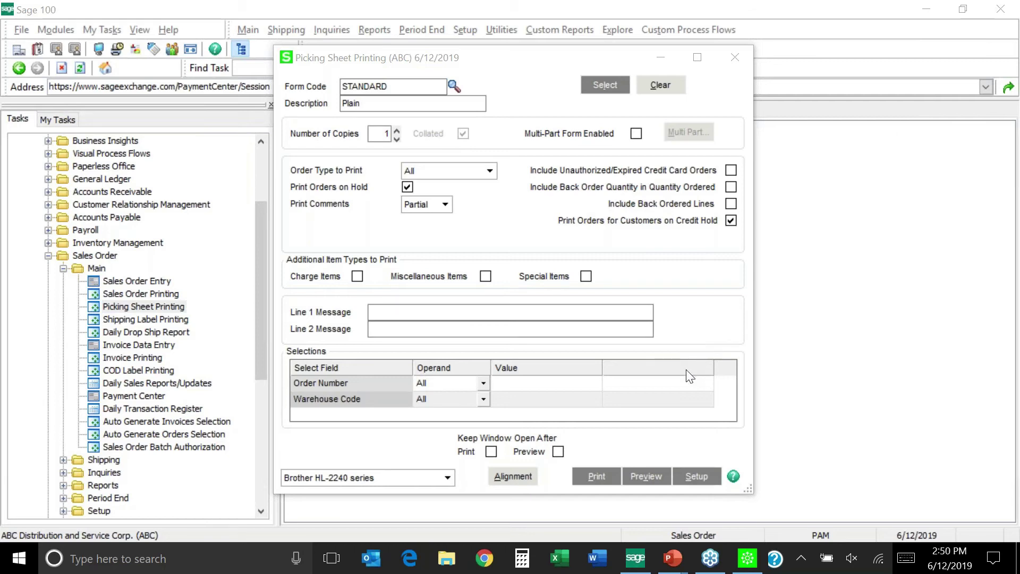
{"action": "left_click", "coordinate": [737, 59]}
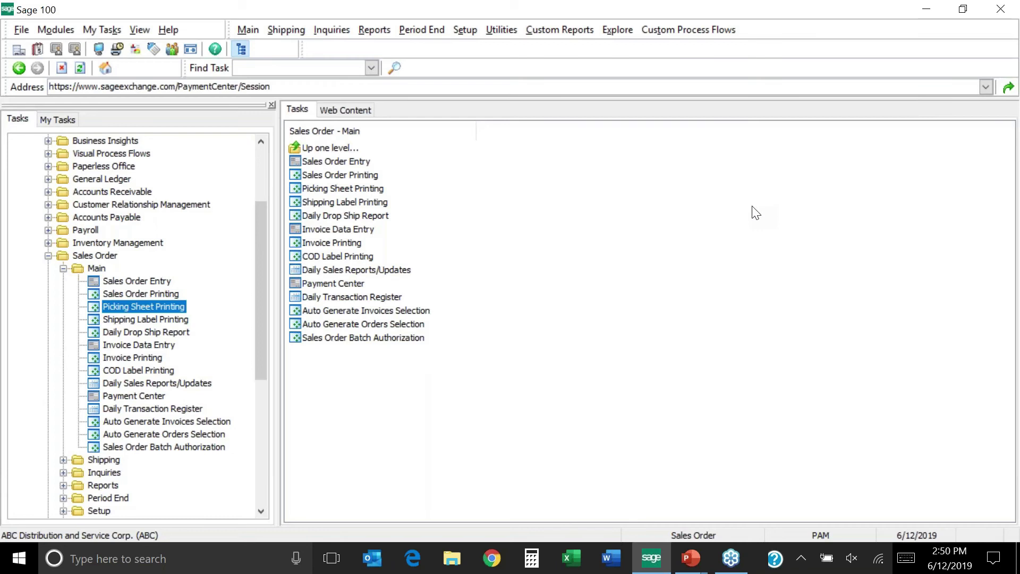
- Collapse the Utilities folder and the whole Sales Order module in the task tree
{"action": "left_click", "coordinate": [261, 490]}
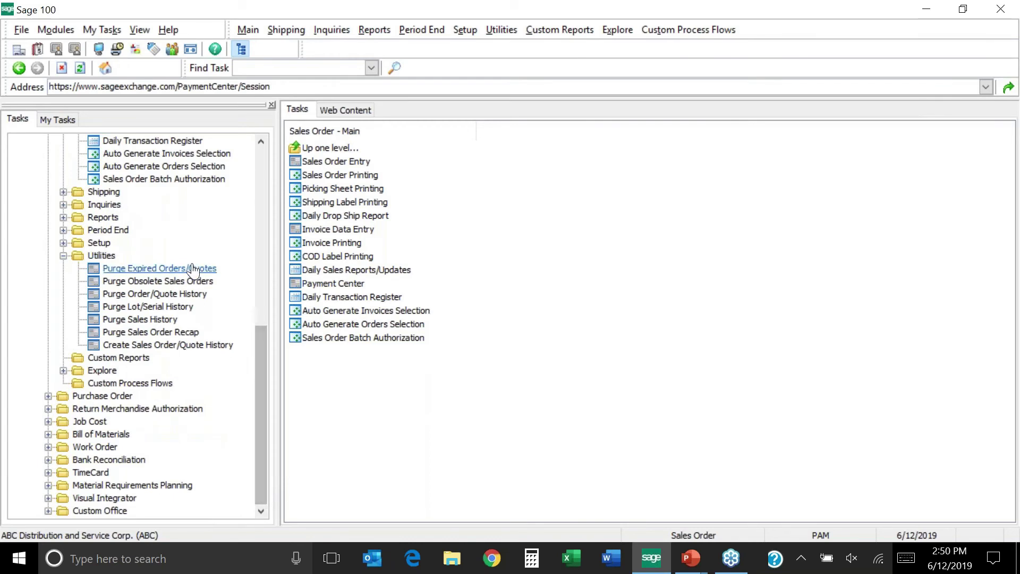
{"action": "double_click", "coordinate": [101, 256]}
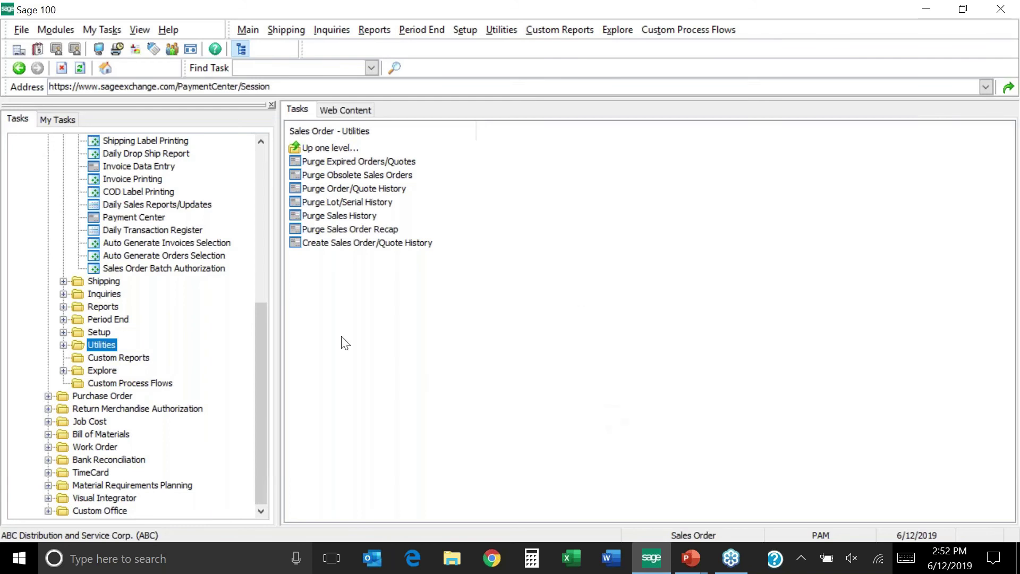
{"action": "left_click_drag", "start_coordinate": [256, 347], "coordinate": [254, 259]}
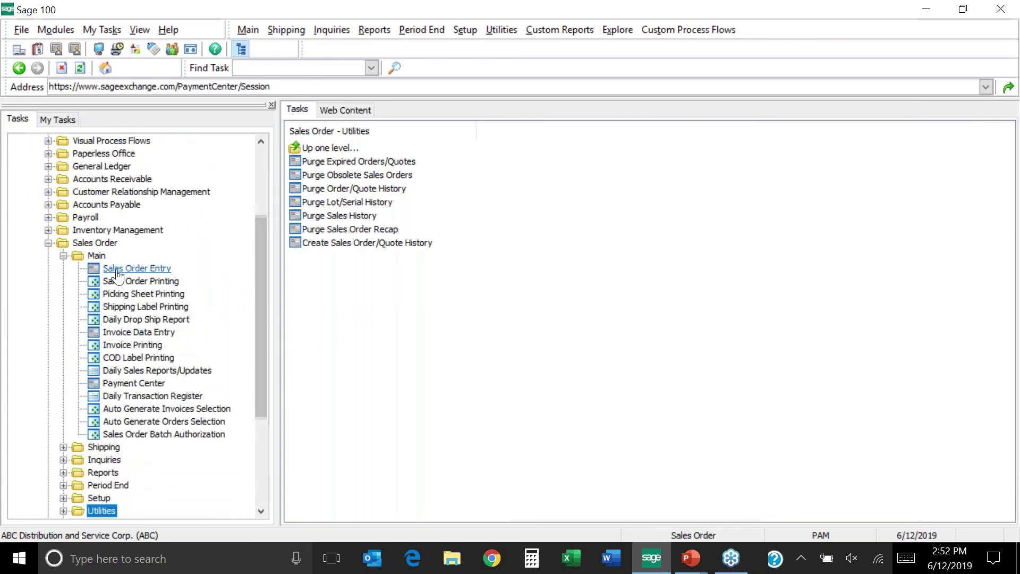
{"action": "left_click", "coordinate": [49, 244]}
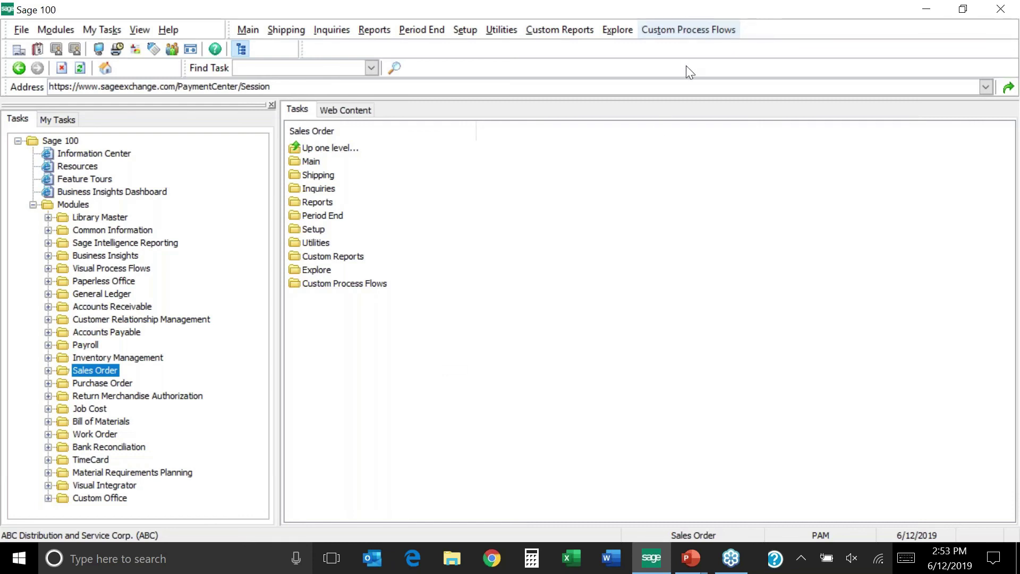
{"action": "left_click", "coordinate": [1003, 42]}
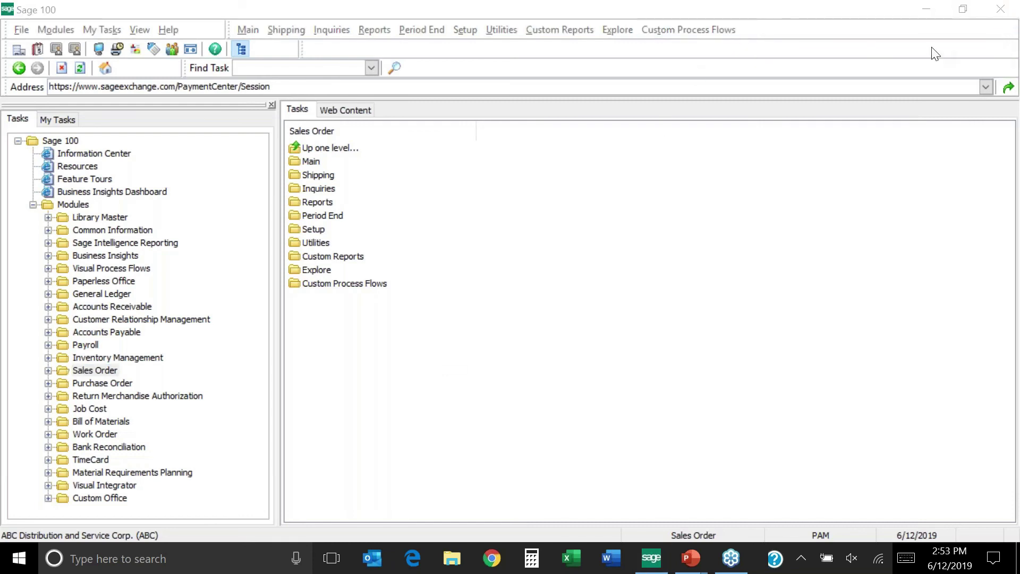